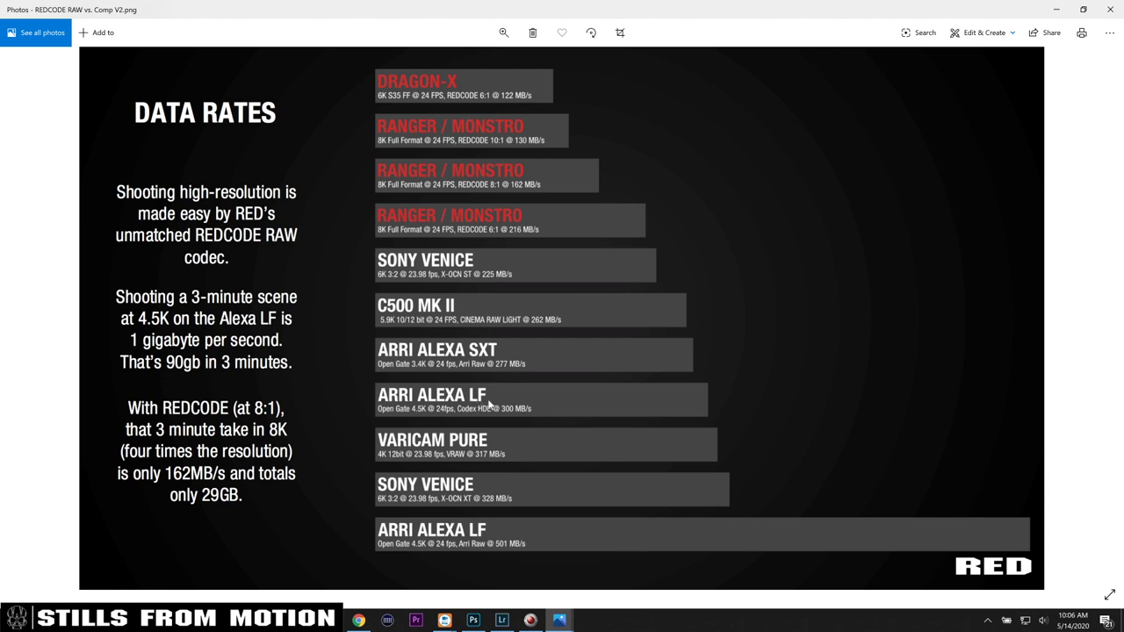
Step: Switch to the RED website in Chrome and open its full site menu to view the available sections
left_click(531, 622)
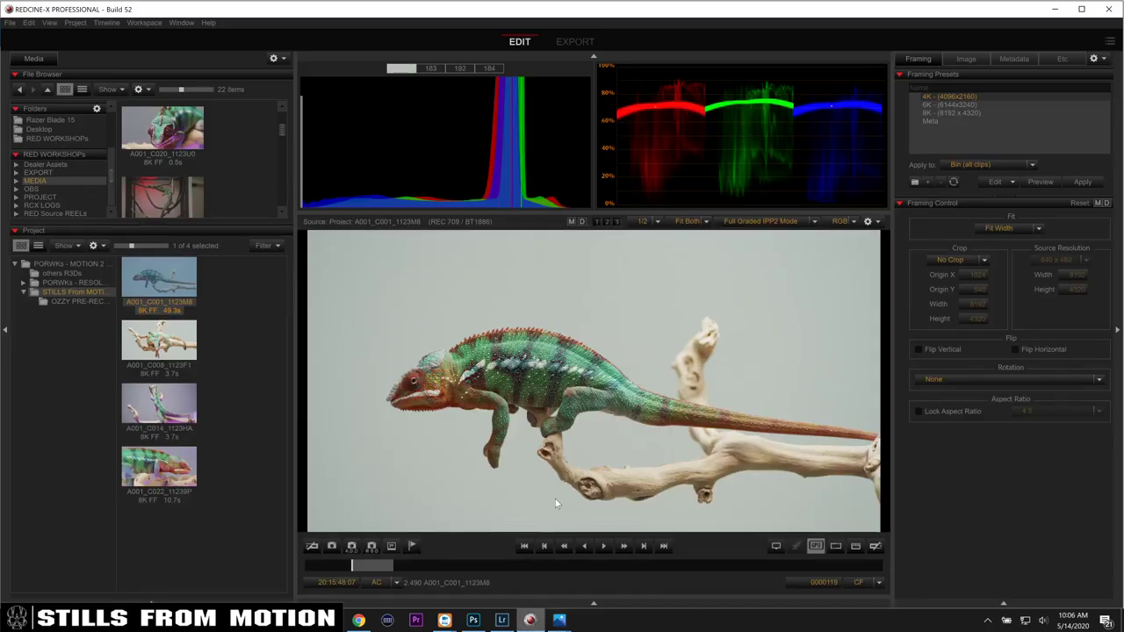
left_click(360, 621)
left_click(39, 7)
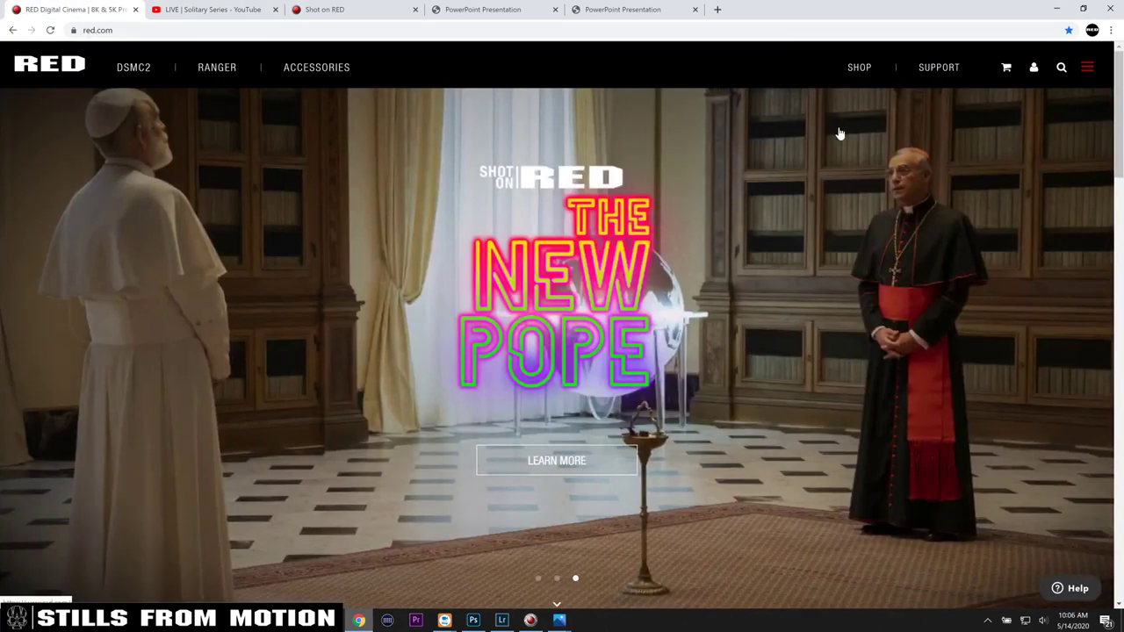
left_click(1088, 67)
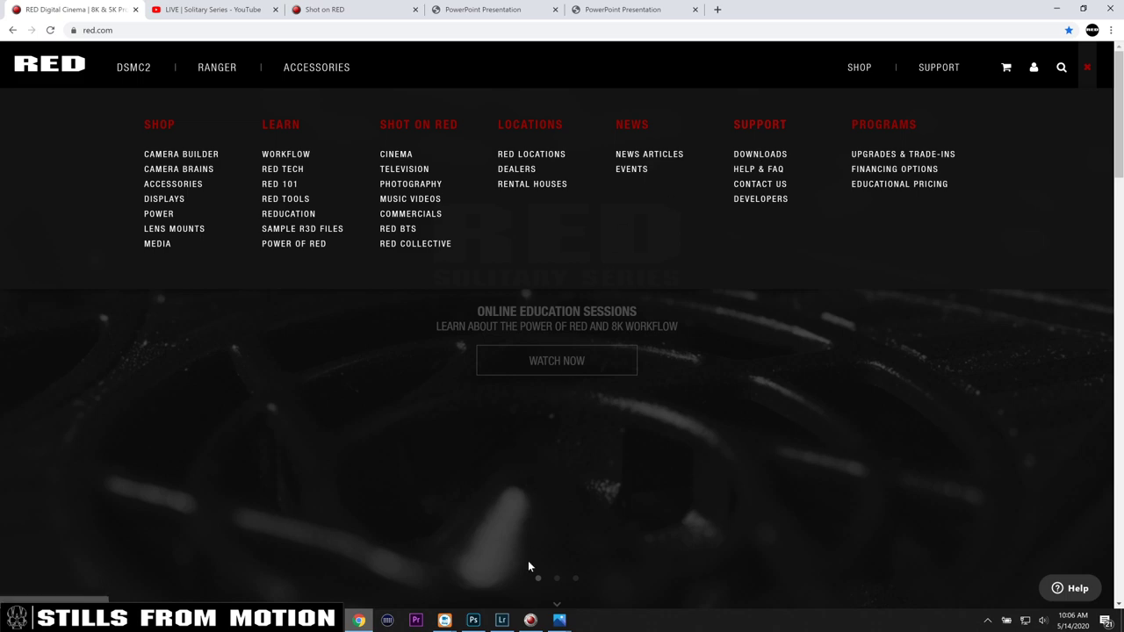
Step: Switch to REDCINE-X, move clip A001_C001_1123M8 to frame 104, and save JPEG and R3D snapshots of that frame
left_click(532, 621)
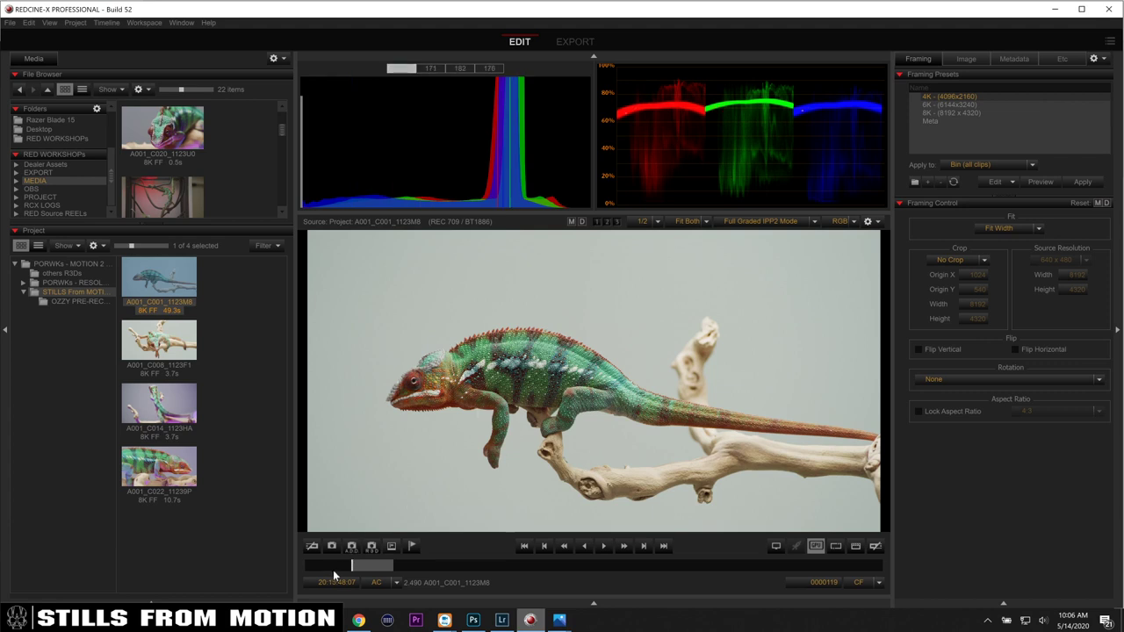
mouse_move(322, 565)
left_mouse_down()
mouse_move(846, 565)
mouse_move(303, 572)
mouse_move(686, 586)
mouse_move(861, 574)
mouse_move(309, 569)
mouse_move(344, 565)
left_mouse_up()
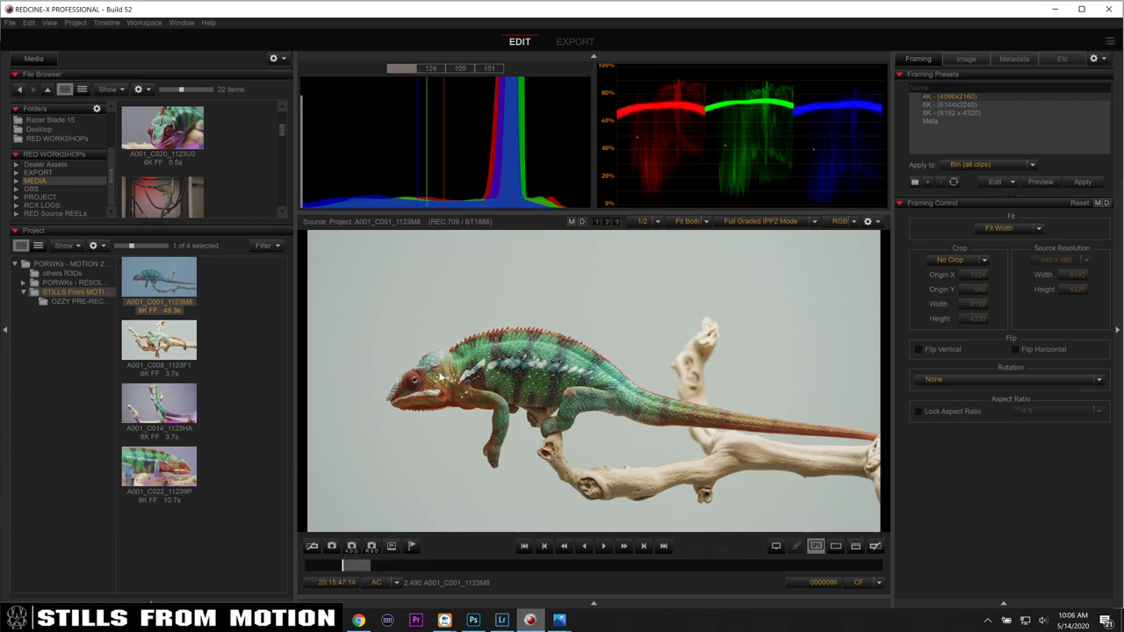
left_click_drag(357, 562, 456, 571)
left_click(349, 567)
mouse_move(349, 567)
left_mouse_down()
mouse_move(330, 564)
mouse_move(346, 566)
left_mouse_up()
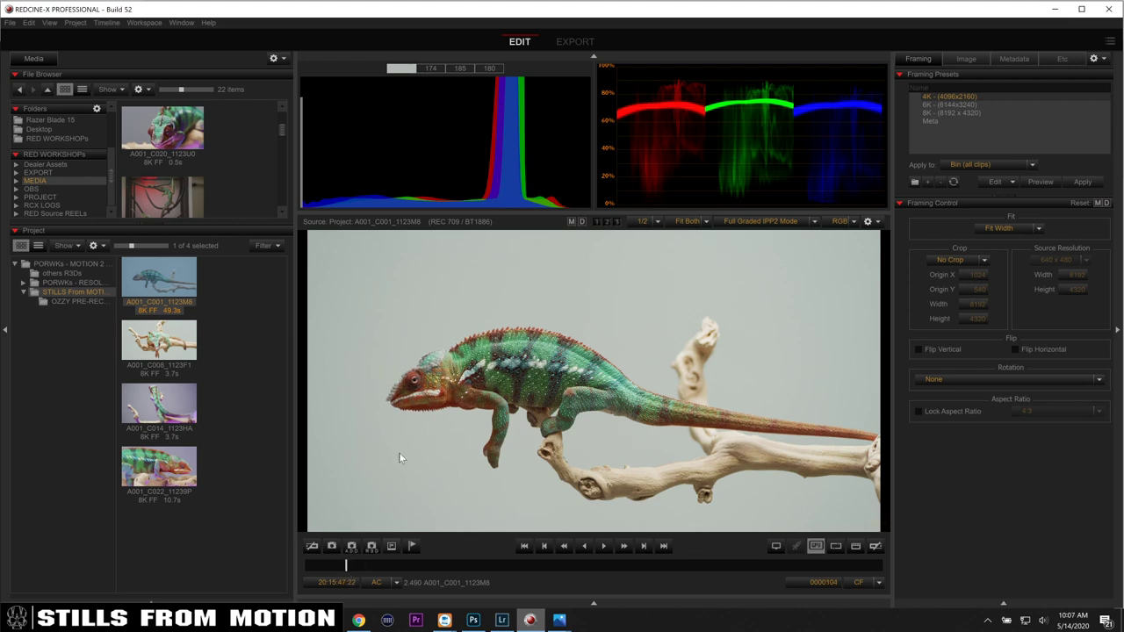
left_click(332, 546)
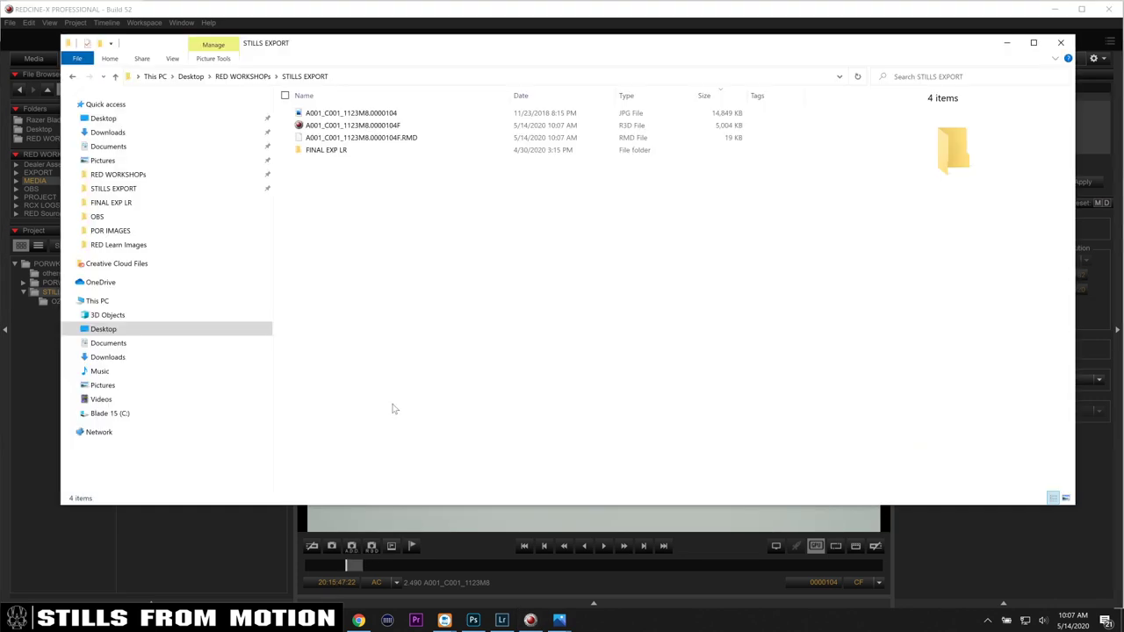
Step: Compare the file details of the JPG and R3D snapshots in the STILLS EXPORT folder
left_click(368, 117)
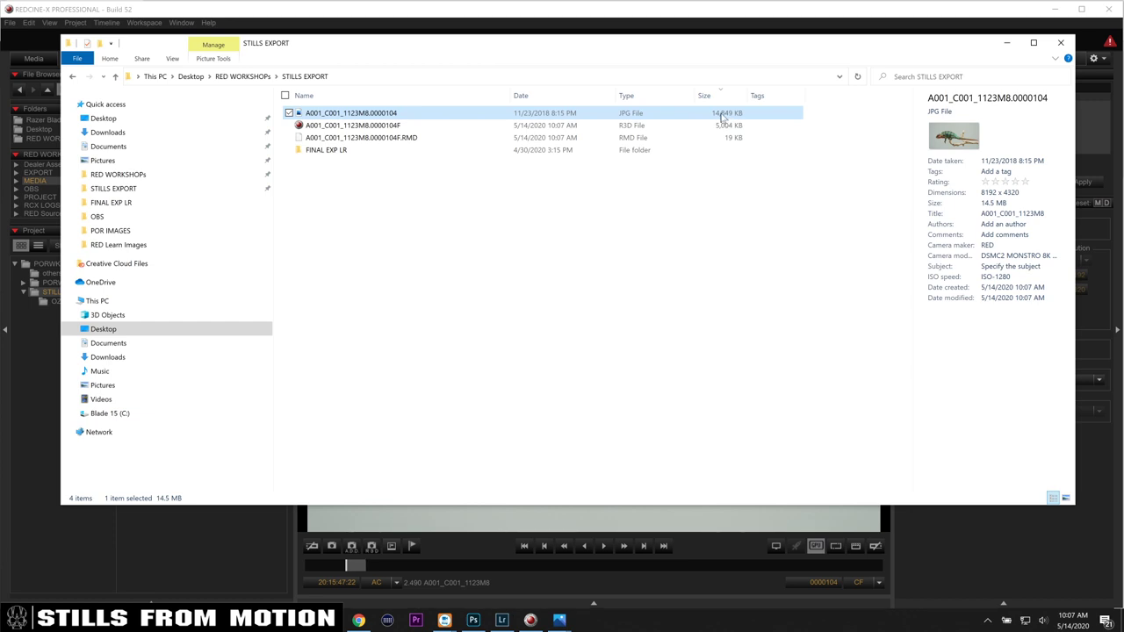
left_click(355, 129)
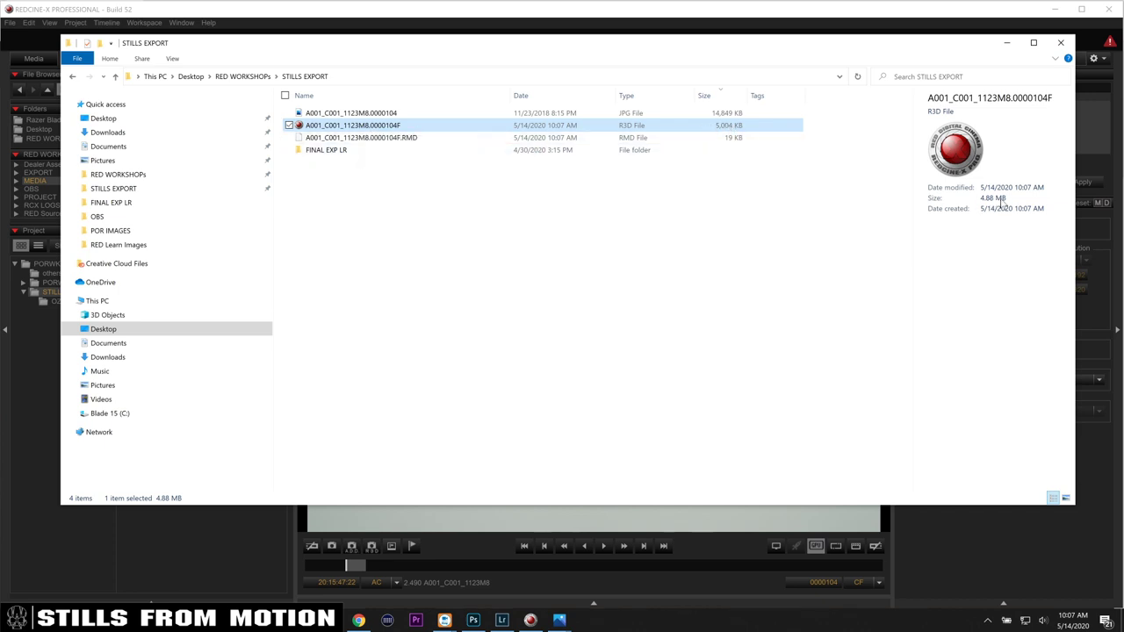
left_click(396, 117)
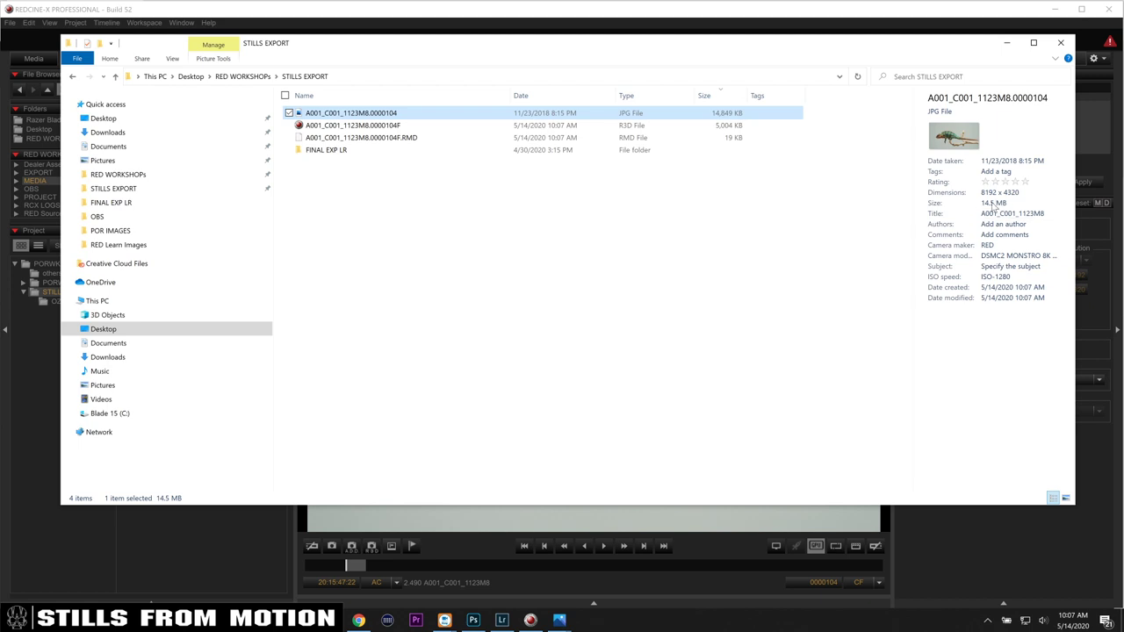
left_click(370, 129)
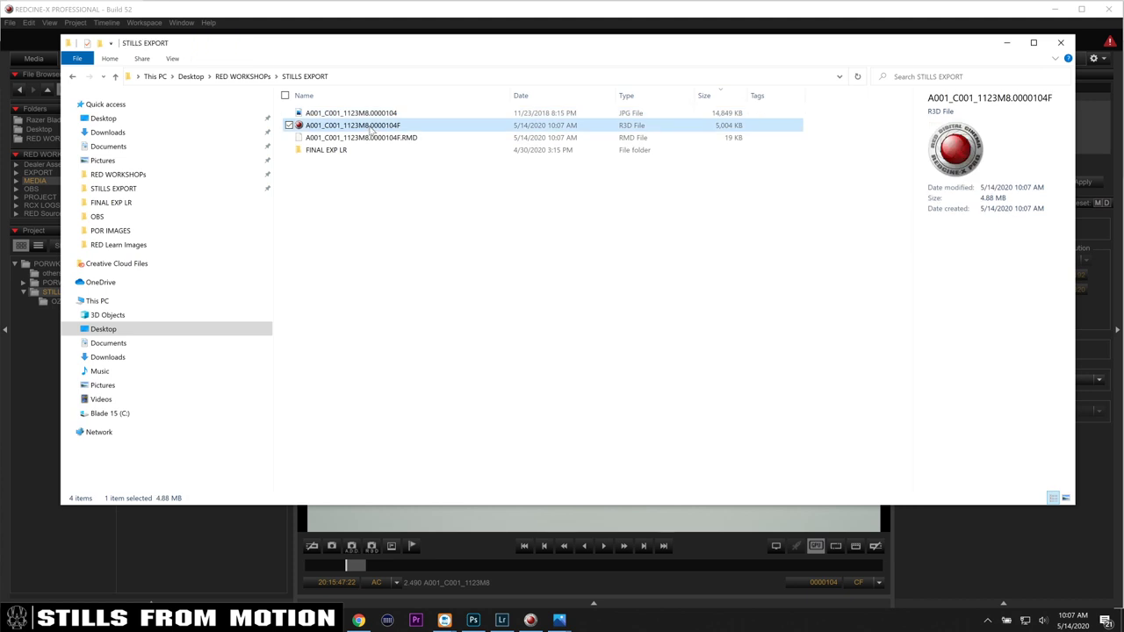
Step: Open the R3D snapshot A001_C001_1123M8.0000104F from the STILLS EXPORT folder in Photoshop
left_click(473, 621)
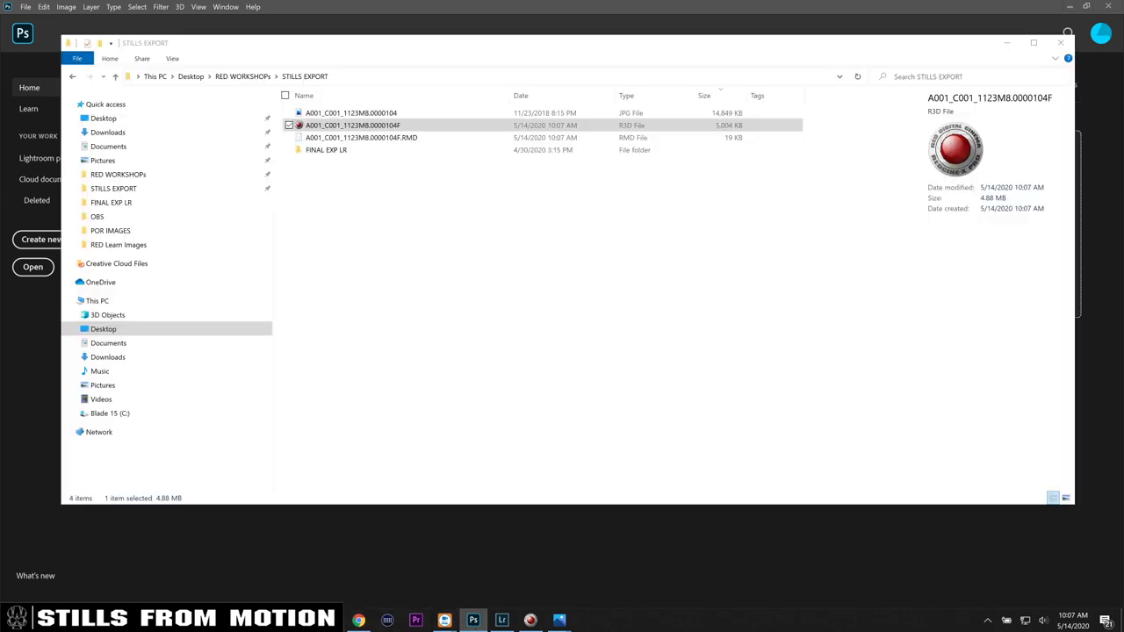
left_click(444, 621)
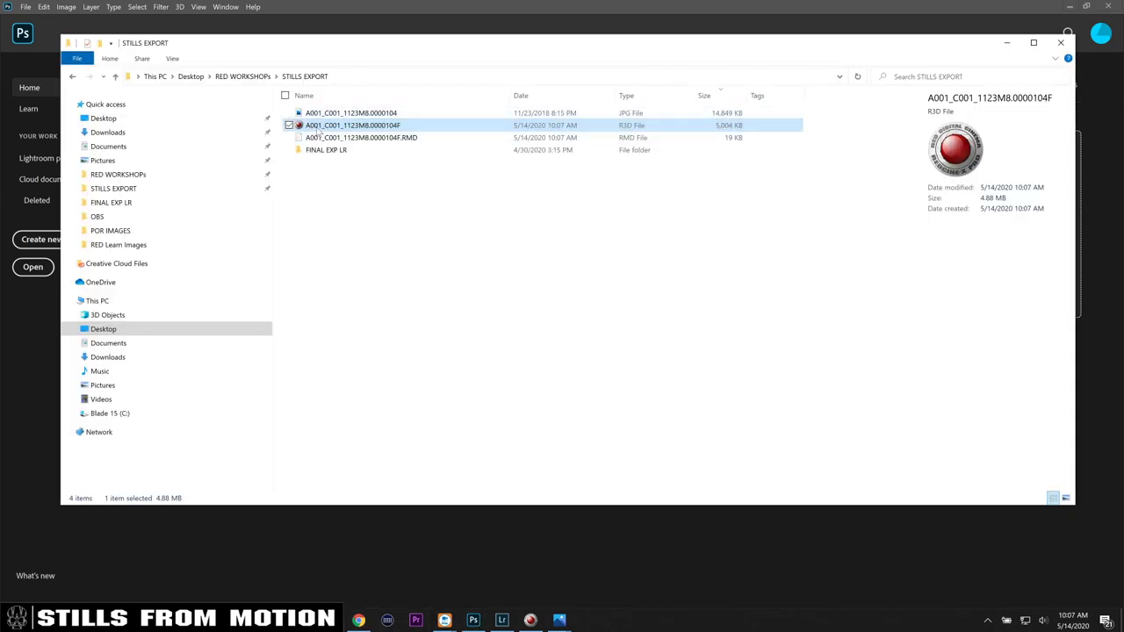
left_click_drag(328, 130, 514, 543)
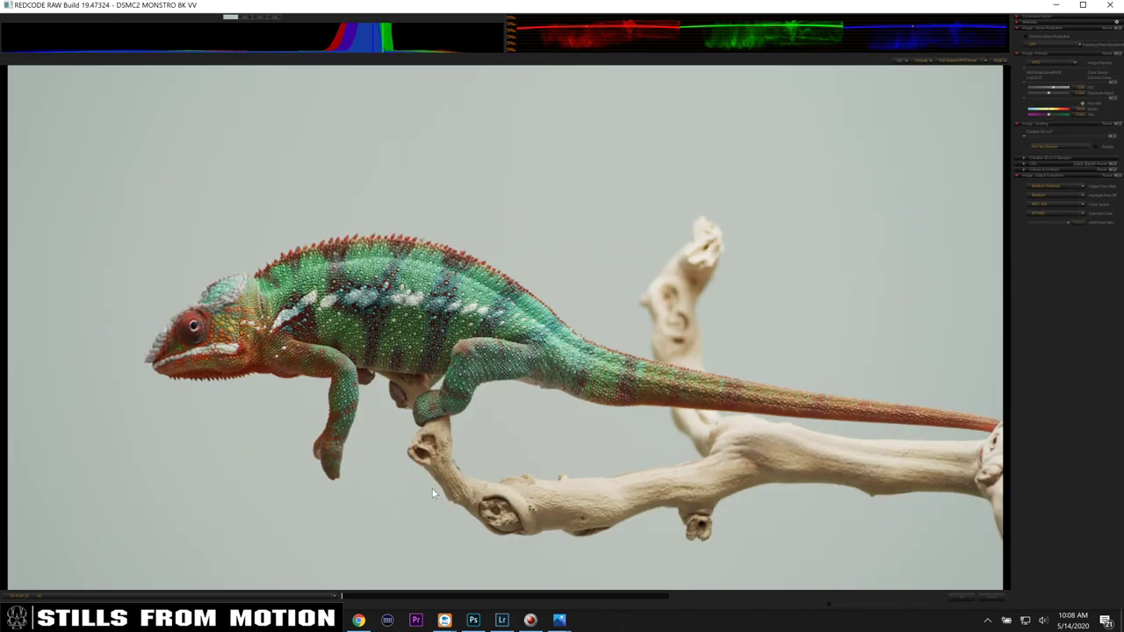
Step: Expand the command history and metadata sections, and lower the ISO of the chameleon image to darken it
left_click(1019, 16)
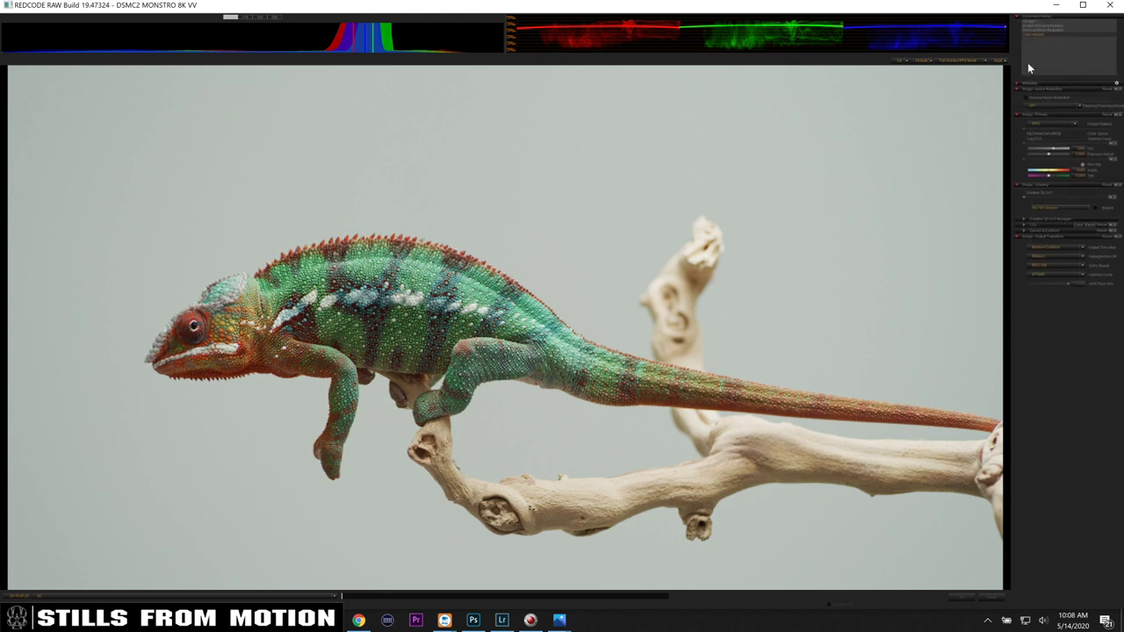
left_click(1018, 82)
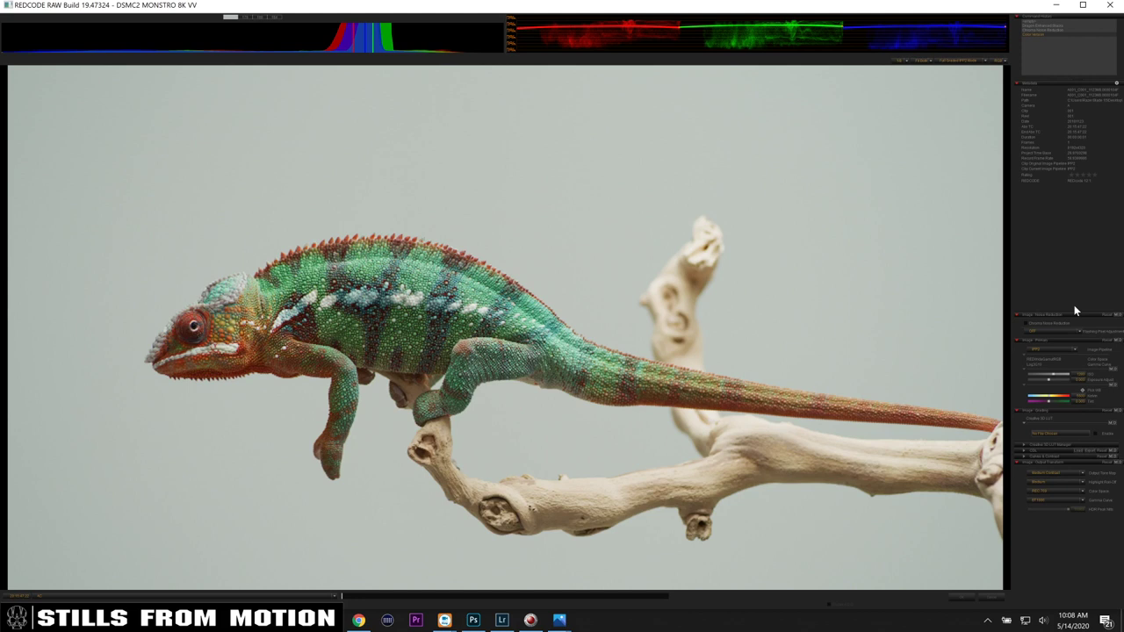
left_click_drag(1067, 374, 1048, 374)
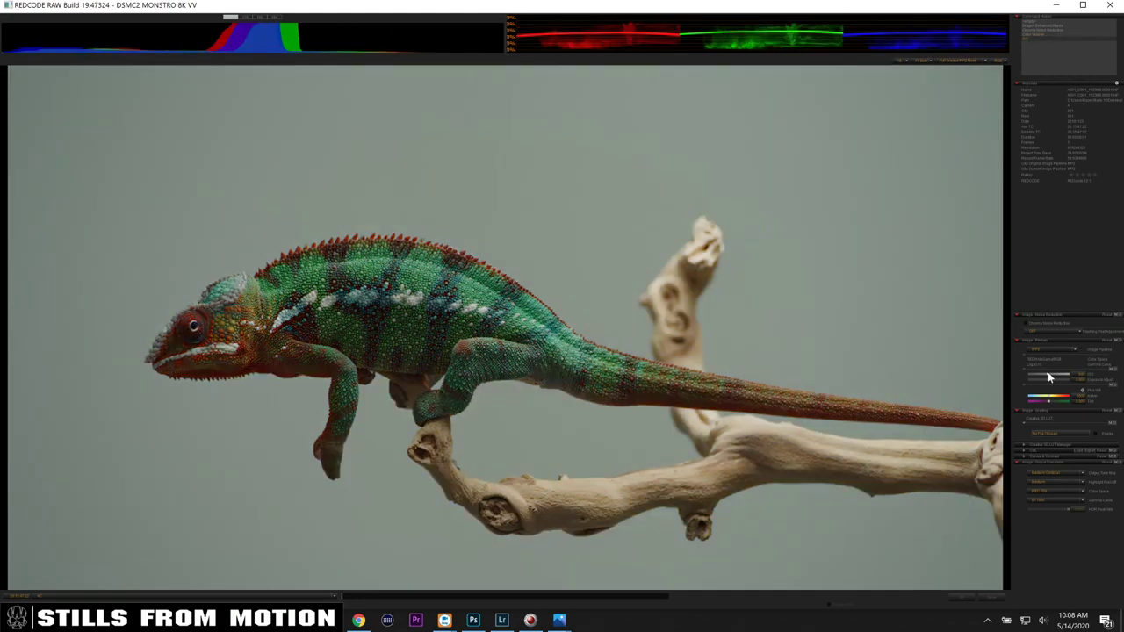
left_click_drag(1048, 372, 1044, 380)
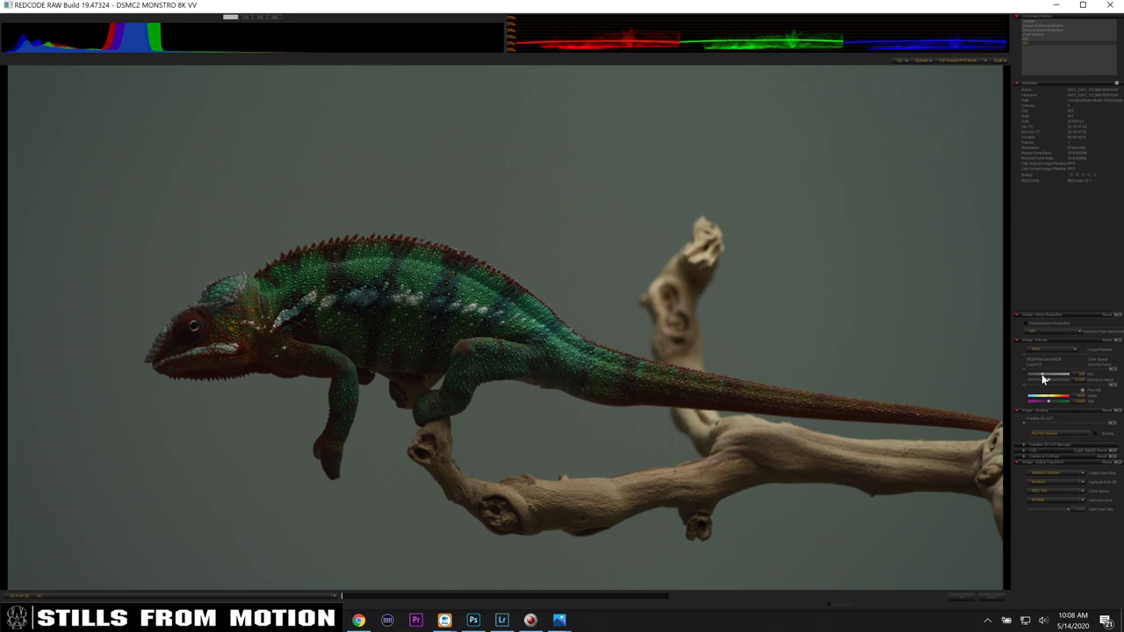
left_click_drag(1042, 378, 1049, 378)
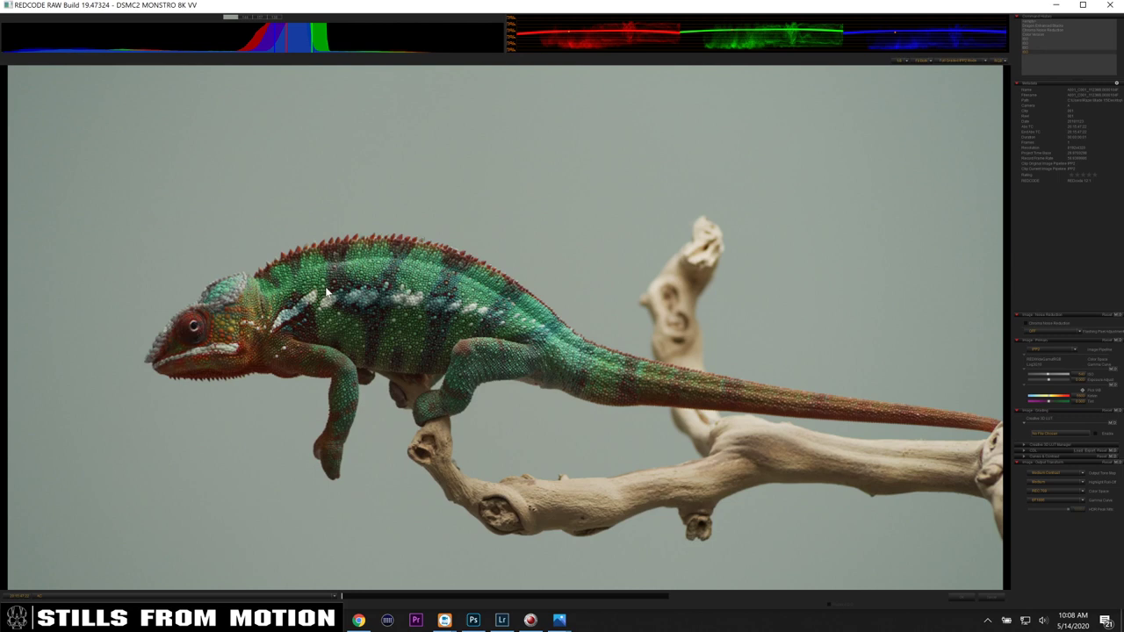
Step: Neutralize the white balance by sampling the grey background above the chameleon's back, and open the developed image in Photoshop
left_click(351, 233)
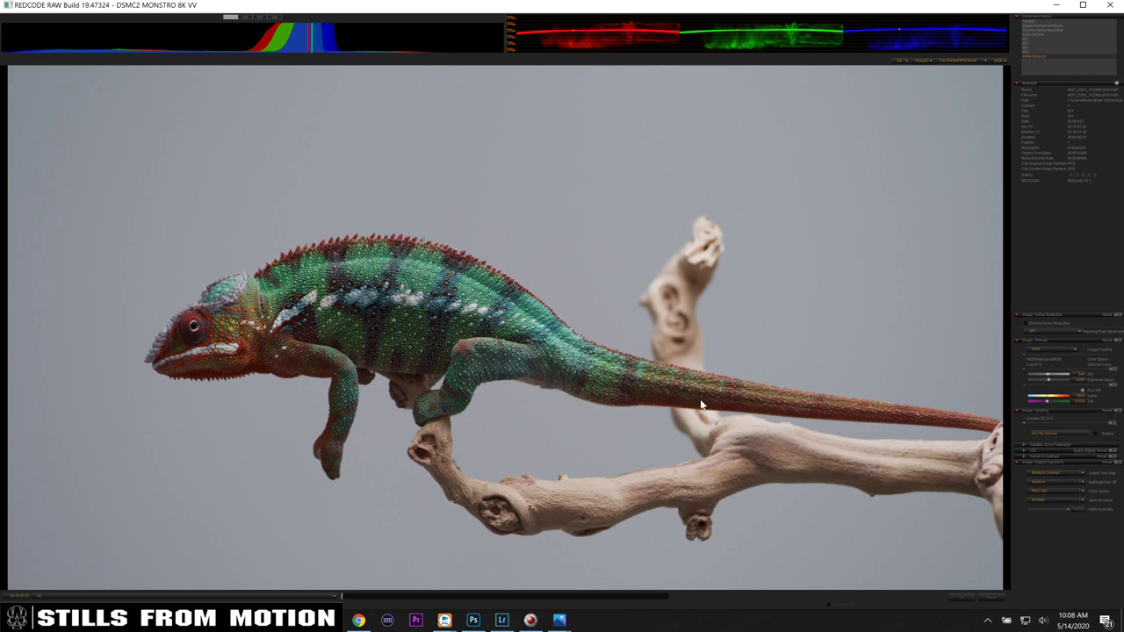
key("alt+Tab")
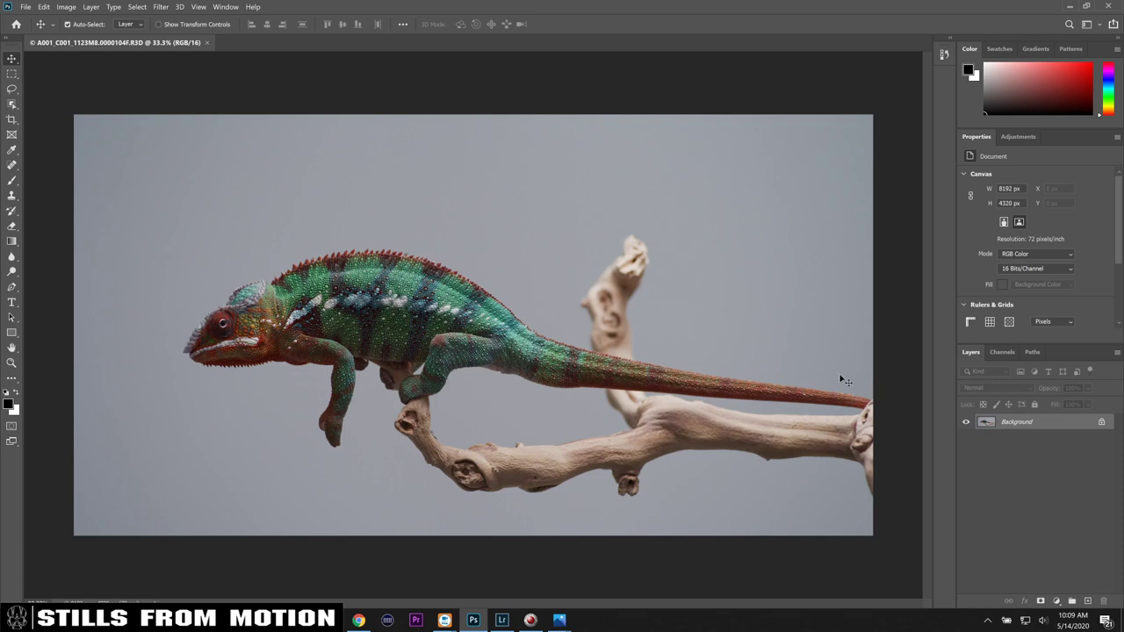
Step: Duplicate the Background layer, and close Photoshop without saving the document
left_click_drag(1018, 424, 1088, 602)
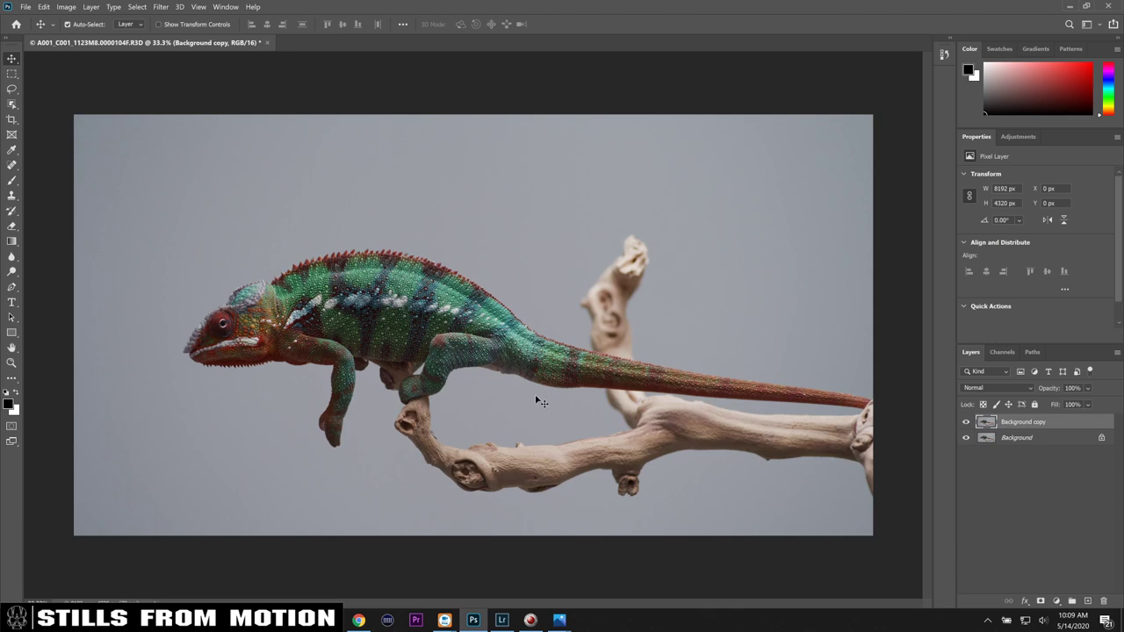
left_click(1110, 6)
left_click(615, 252)
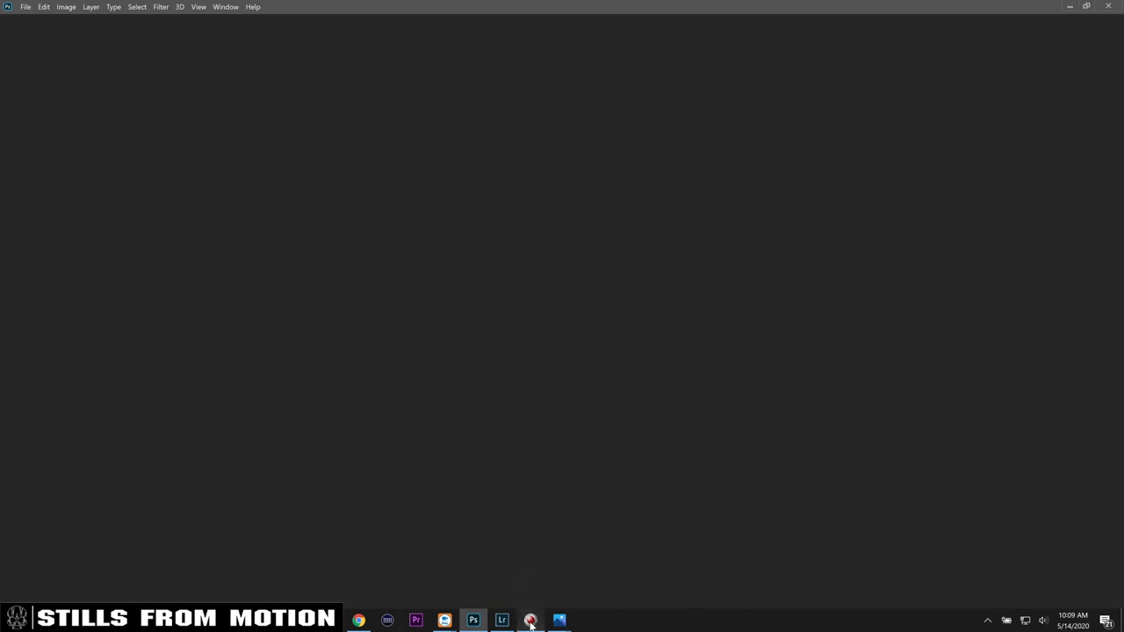
Step: In REDCINE-X, set the snapshot format to TIFF in the preferences and apply the change
left_click(531, 622)
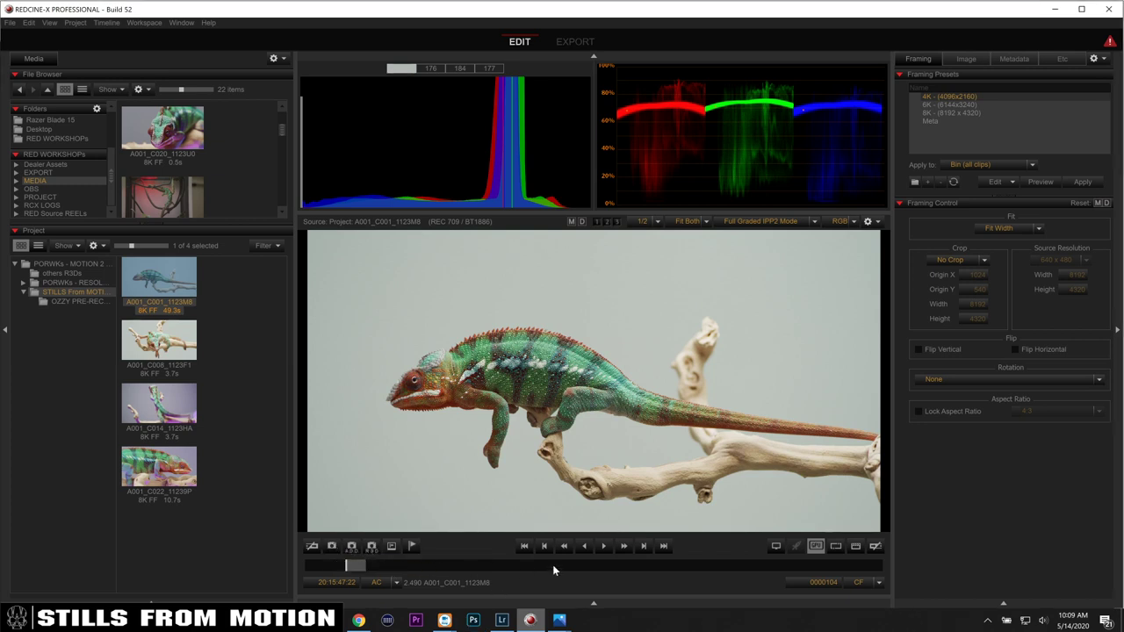
left_click(29, 23)
left_click(29, 23)
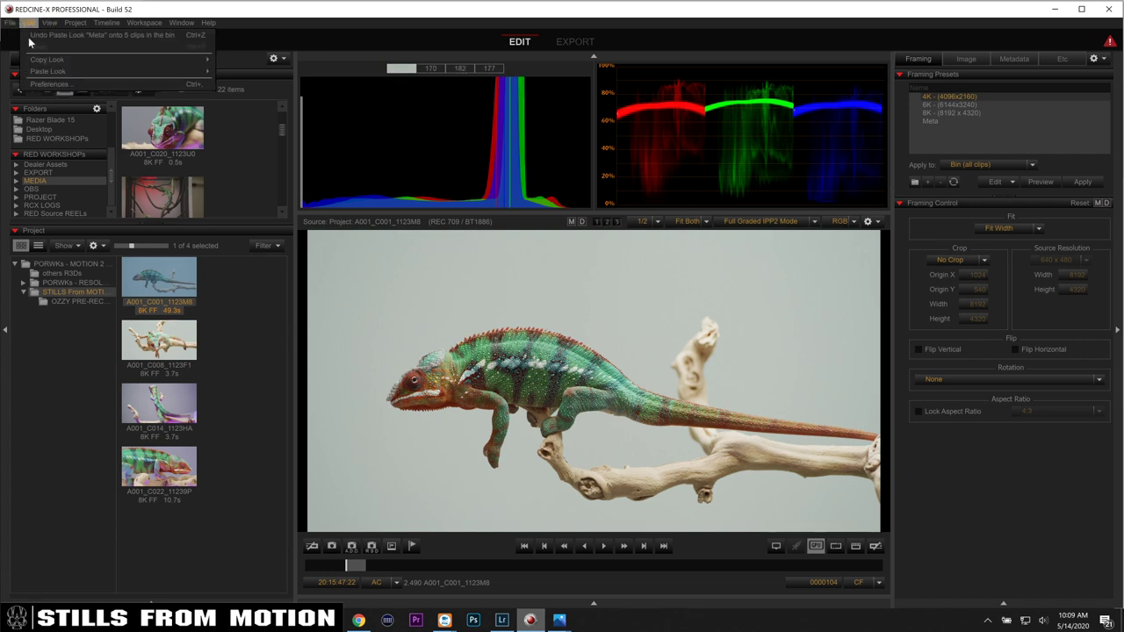
left_click(46, 89)
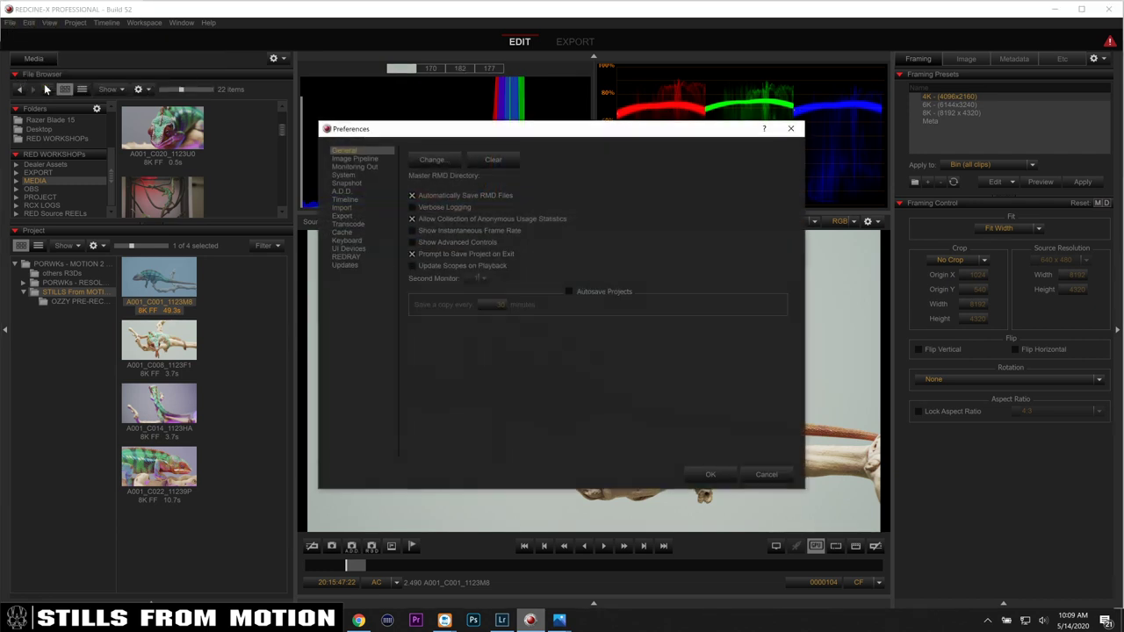
left_click(344, 183)
left_click(476, 190)
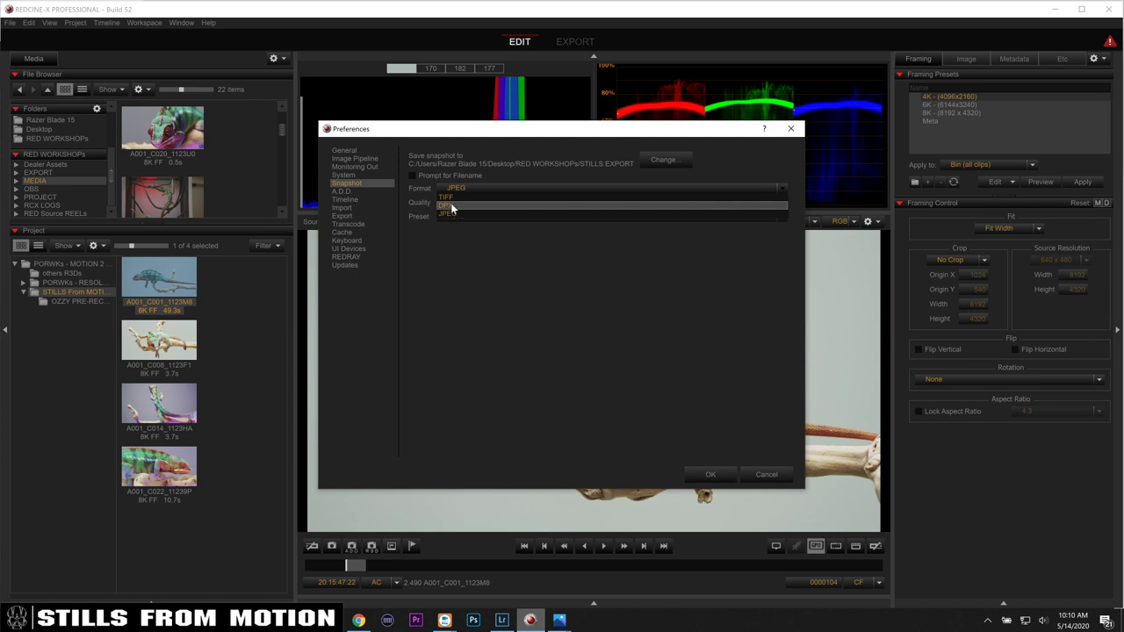
left_click(469, 258)
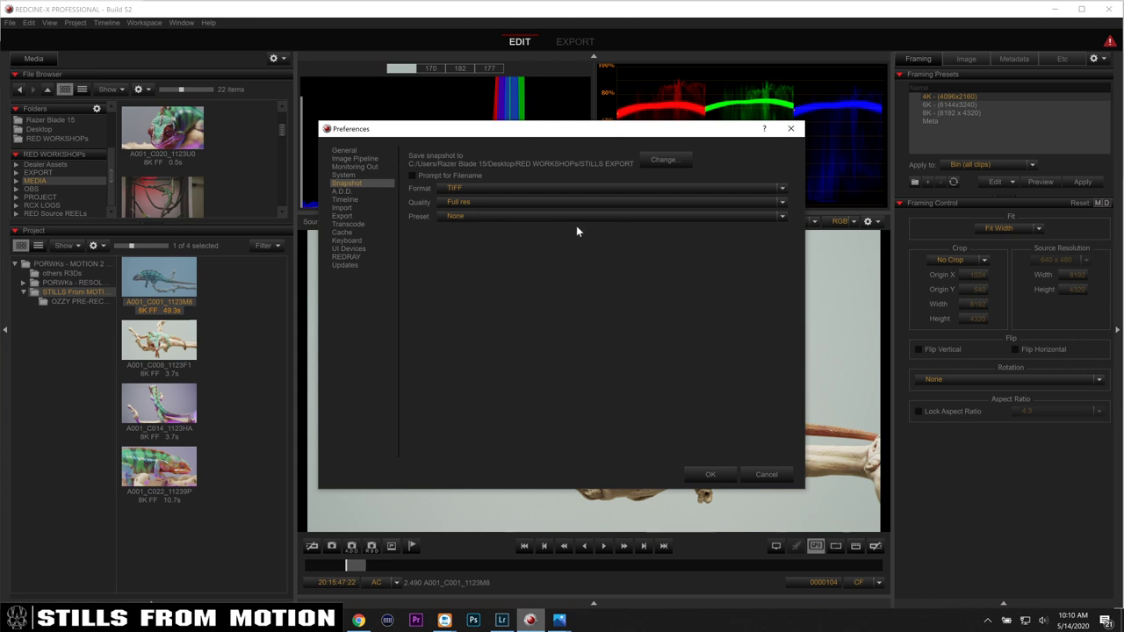
left_click(713, 474)
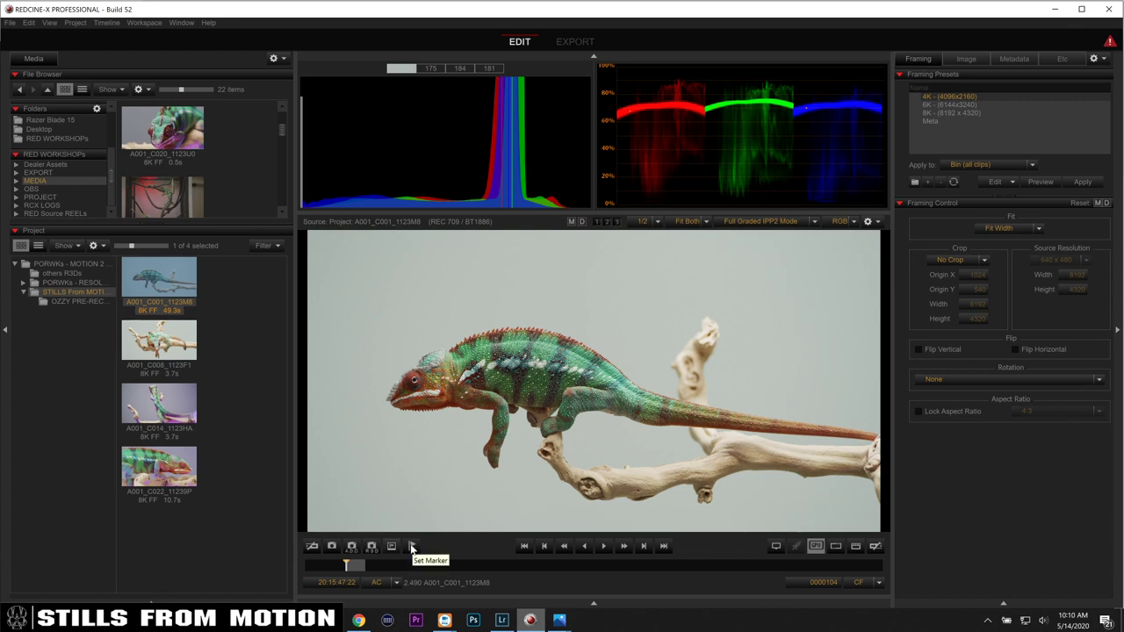
Step: Set markers on the clip at frames 104, 629 and 1182, and display the marker thumbnails below the viewer
mouse_move(547, 567)
left_mouse_down()
mouse_move(418, 572)
mouse_move(551, 572)
left_mouse_up()
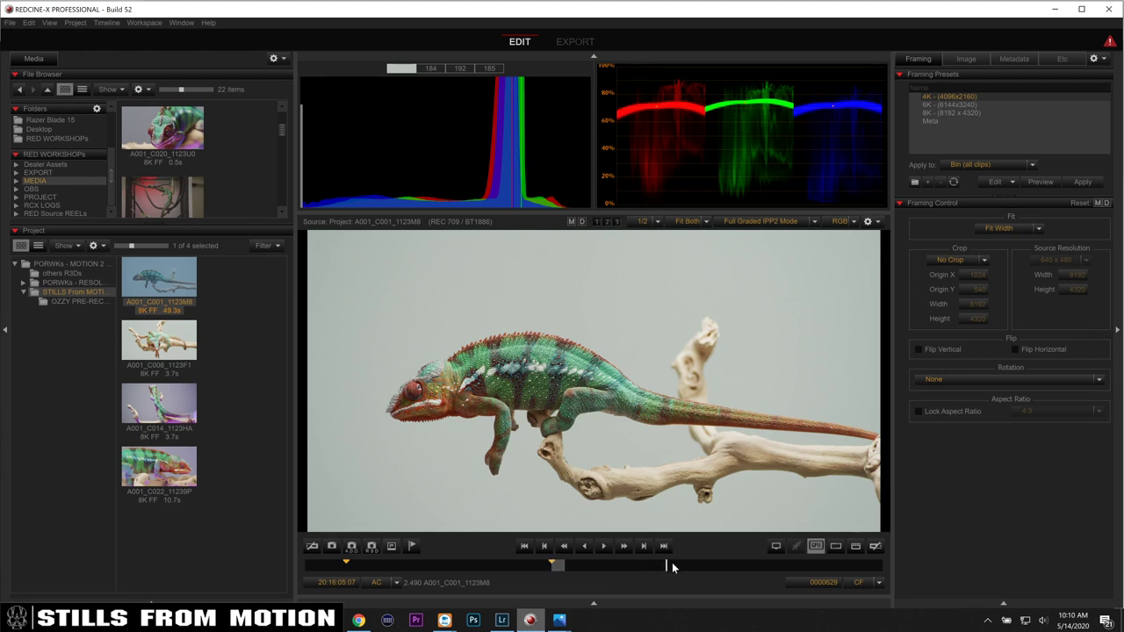
mouse_move(725, 564)
left_mouse_down()
mouse_move(814, 572)
mouse_move(769, 572)
left_mouse_up()
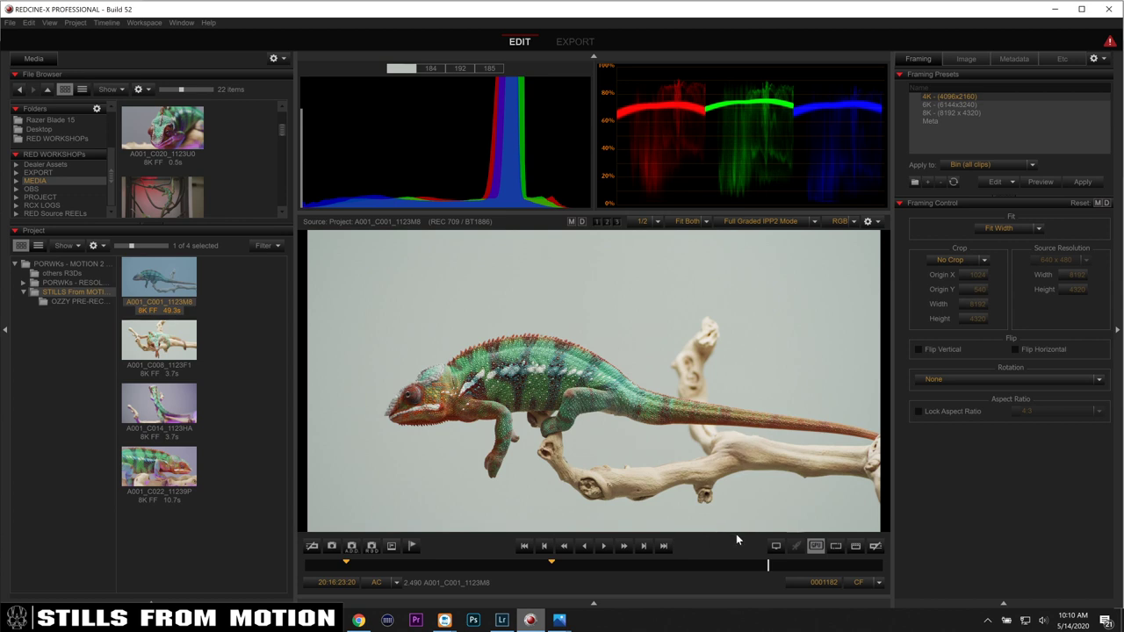
double_click(768, 567)
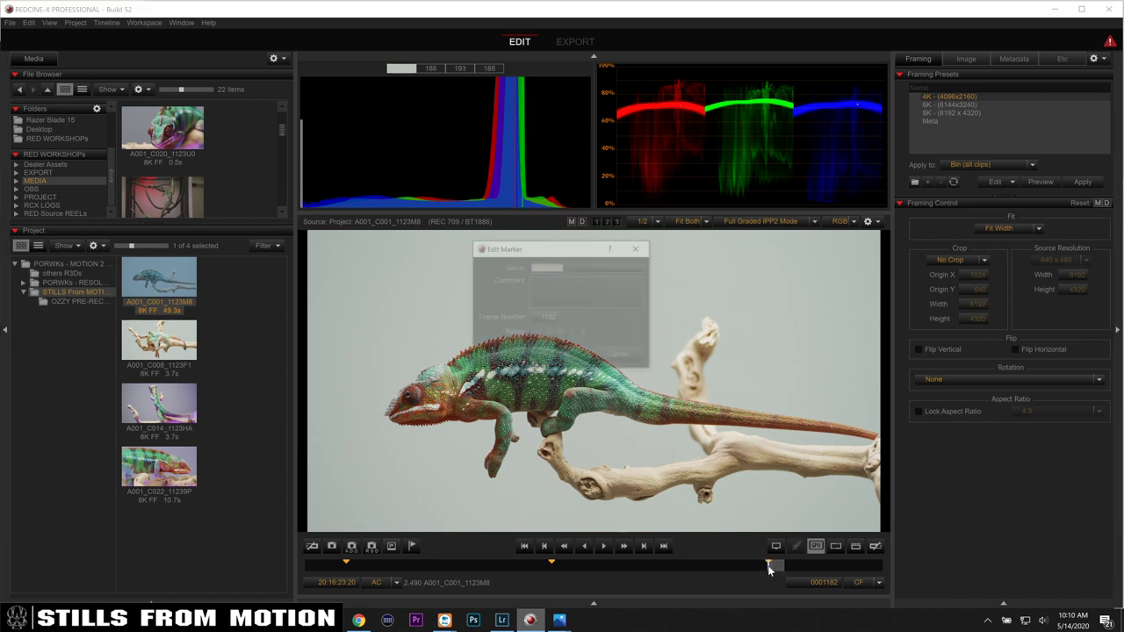
left_click(565, 356)
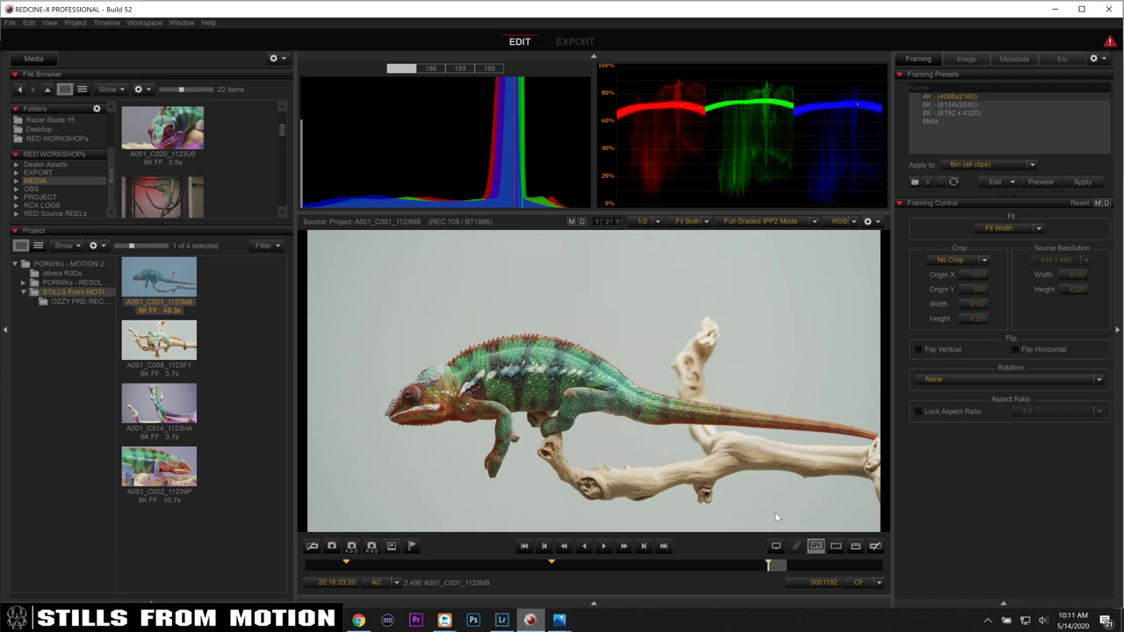
left_click(594, 604)
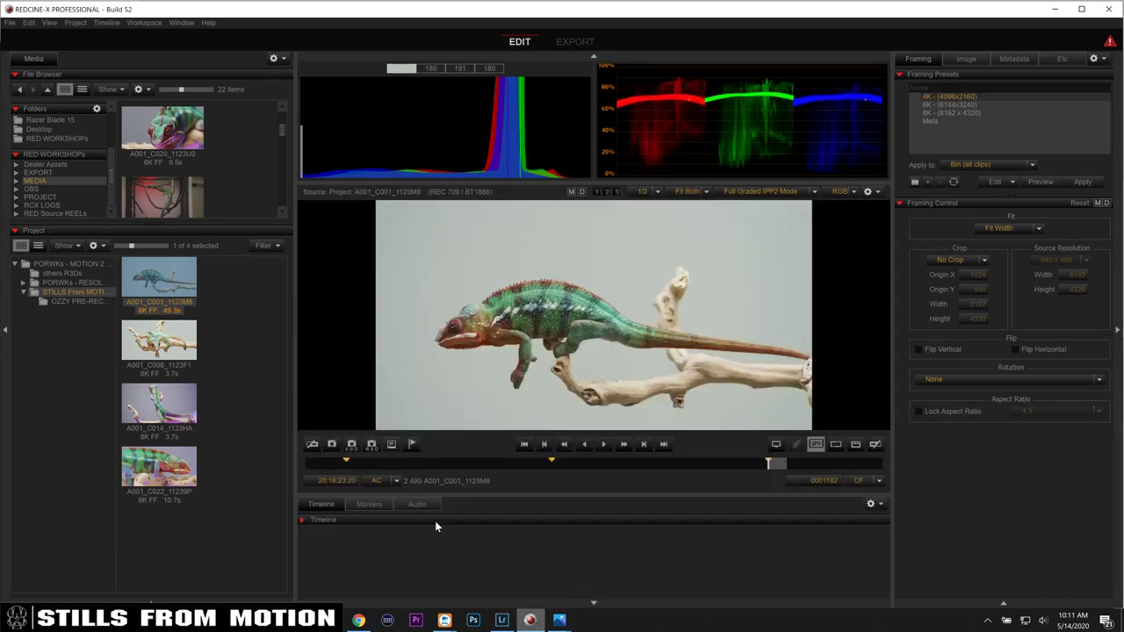
left_click(364, 505)
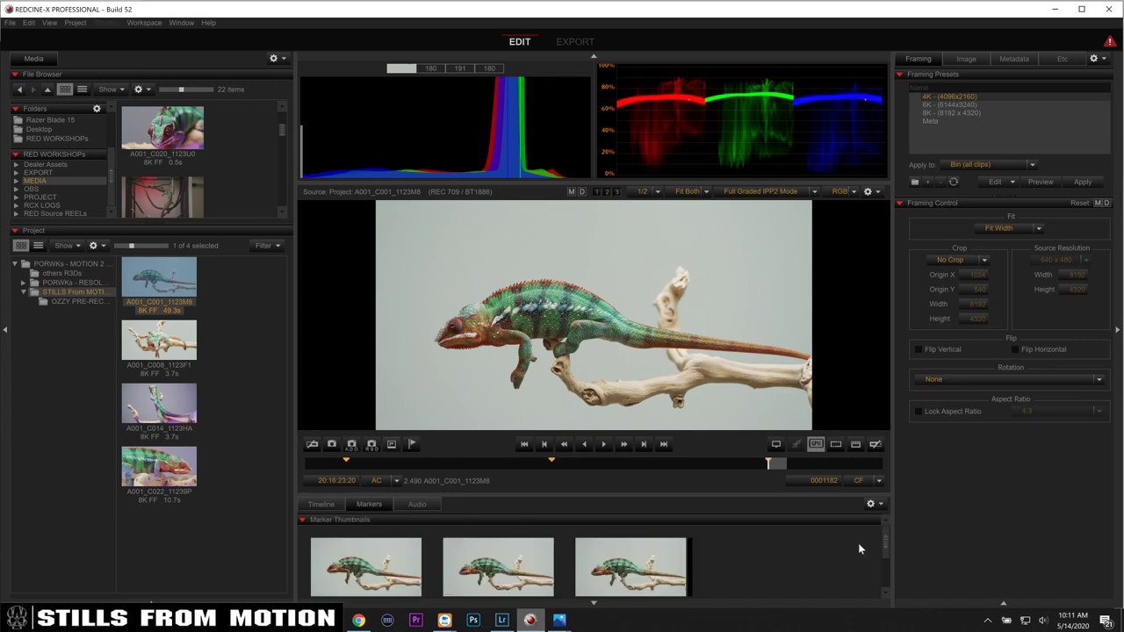
Step: Step through the marked frames 629, 104 and 1182 of clip A001_C001_1123M8 using their marker thumbnails
left_click_drag(883, 537, 890, 550)
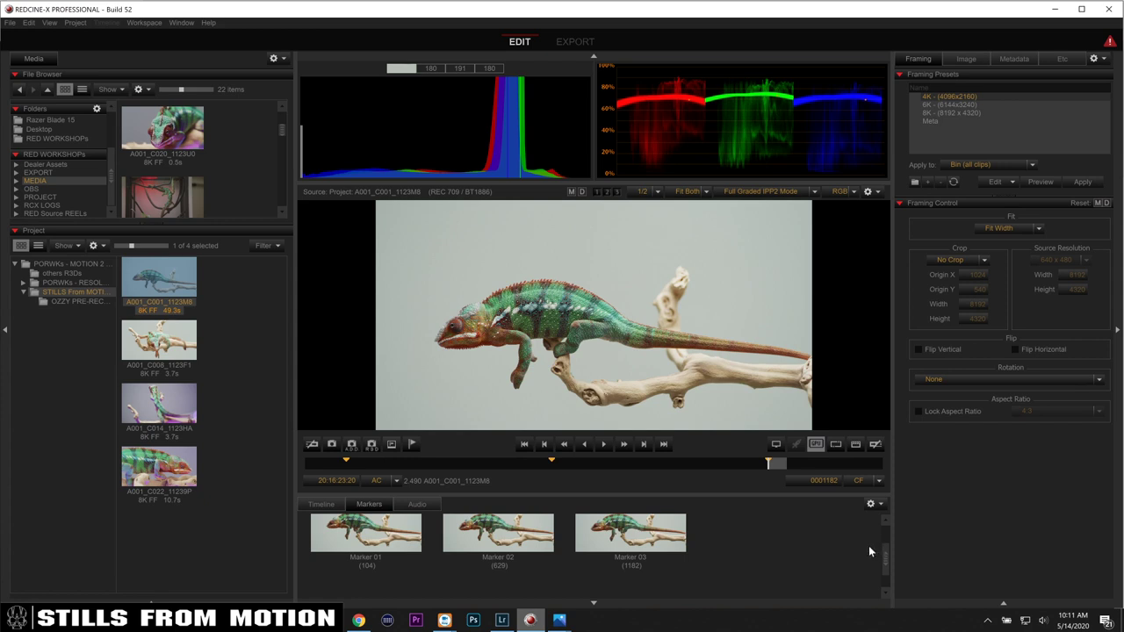
left_click(498, 536)
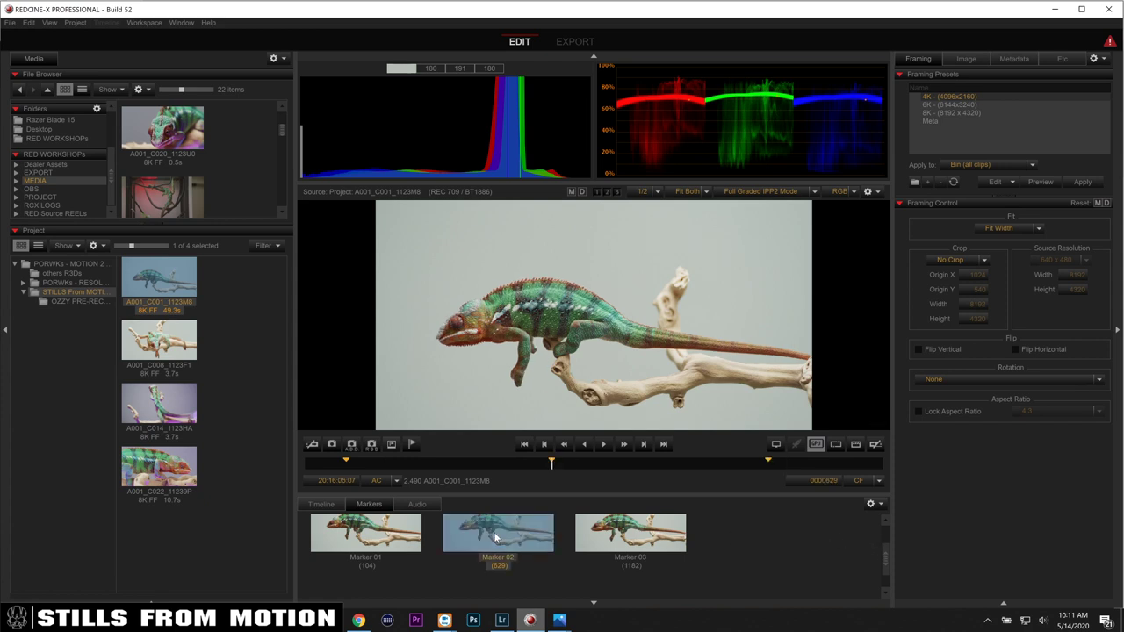
left_click(376, 539)
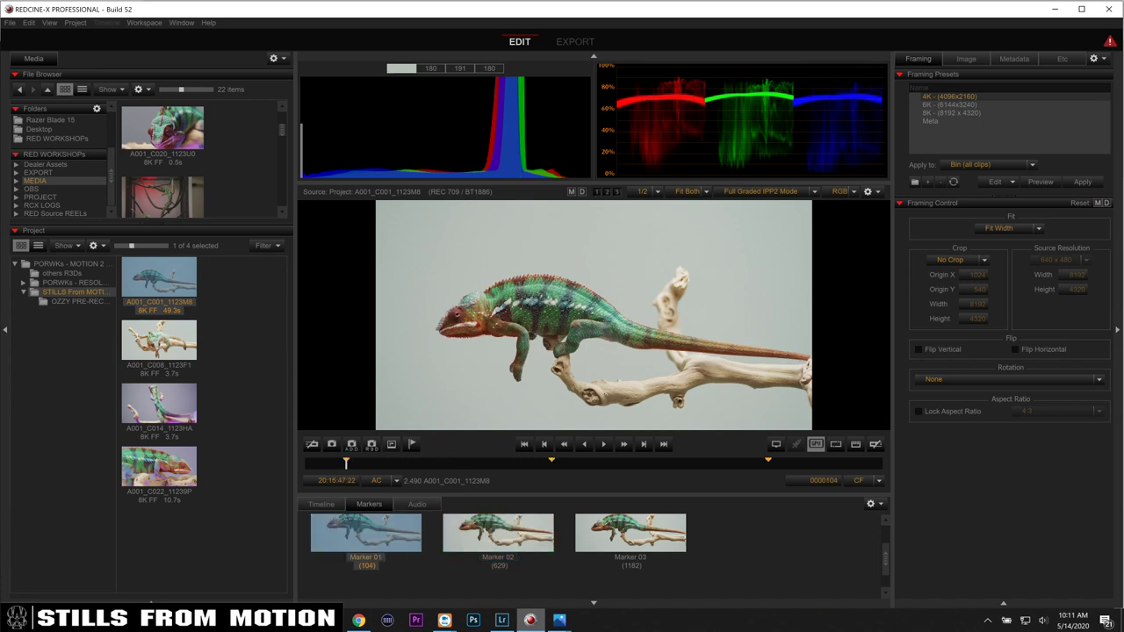
left_click(626, 545)
Step: Select all three markers of the clip and save a snapshot of each marked frame
left_click_drag(883, 554, 886, 572)
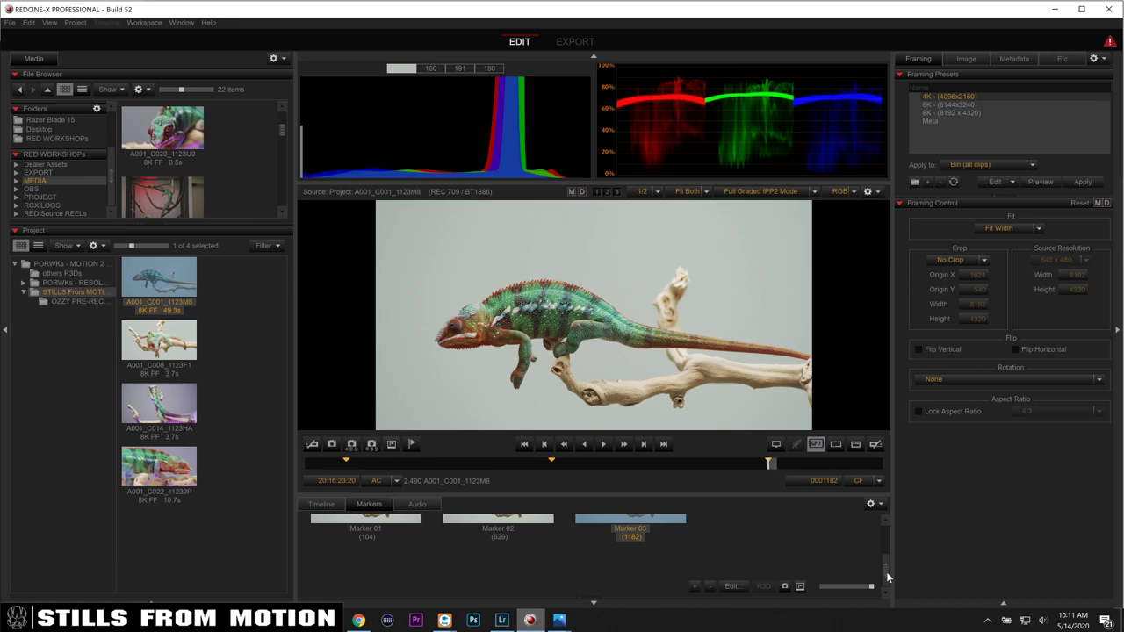
left_click(343, 529)
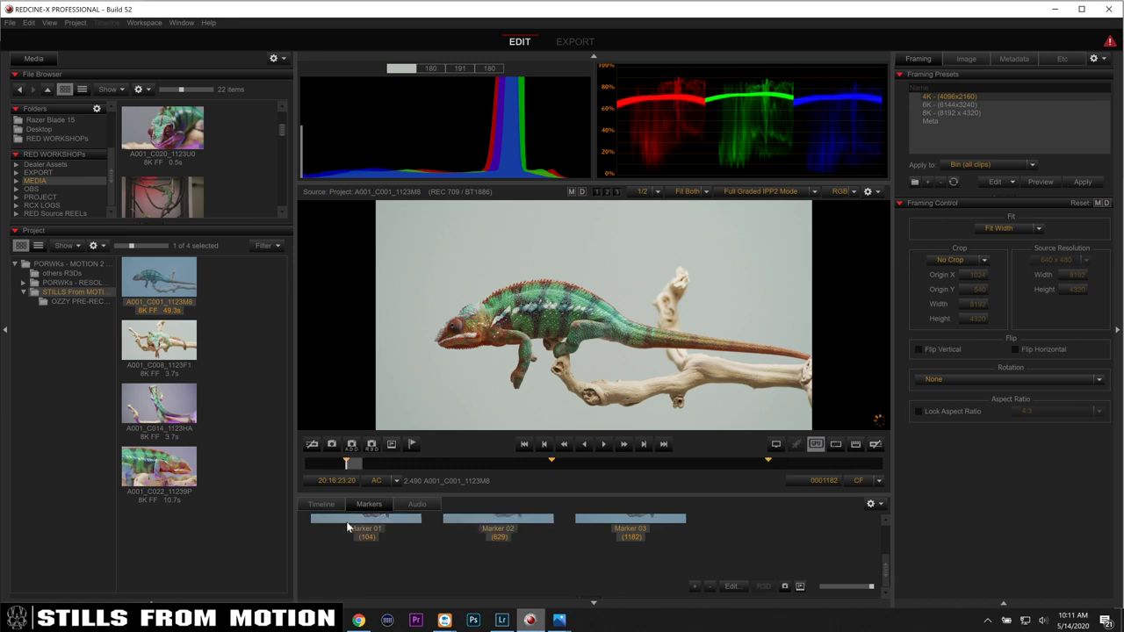
left_click(785, 588)
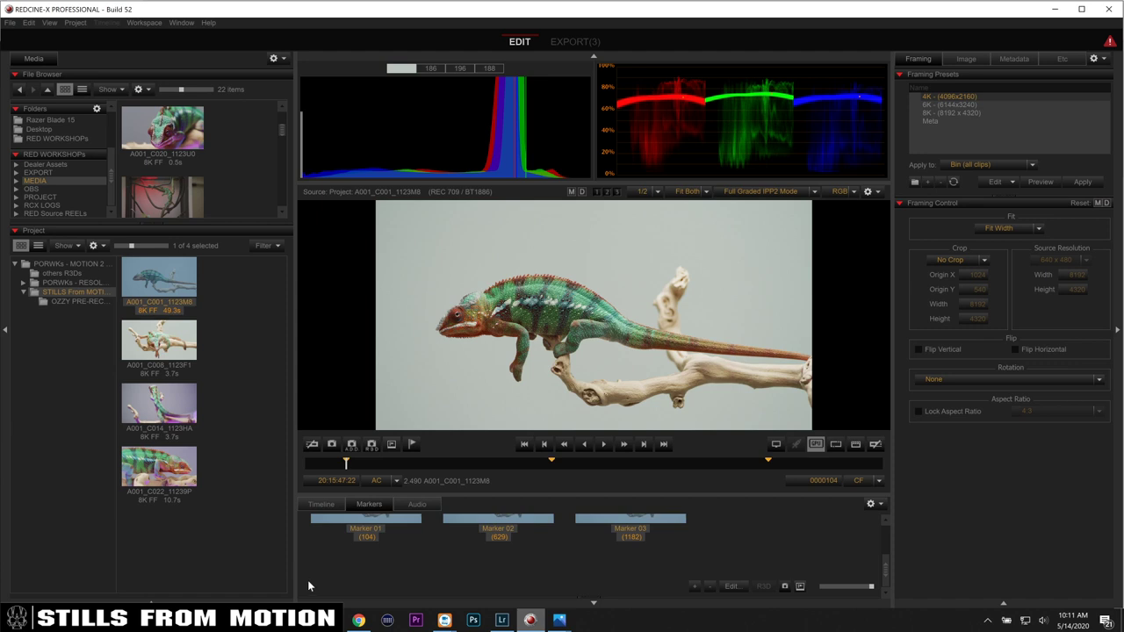
Step: Switch to the STILLS EXPORT folder in File Explorer and compare the file sizes of the TIF, JPG and R3D stills
key("alt+Tab")
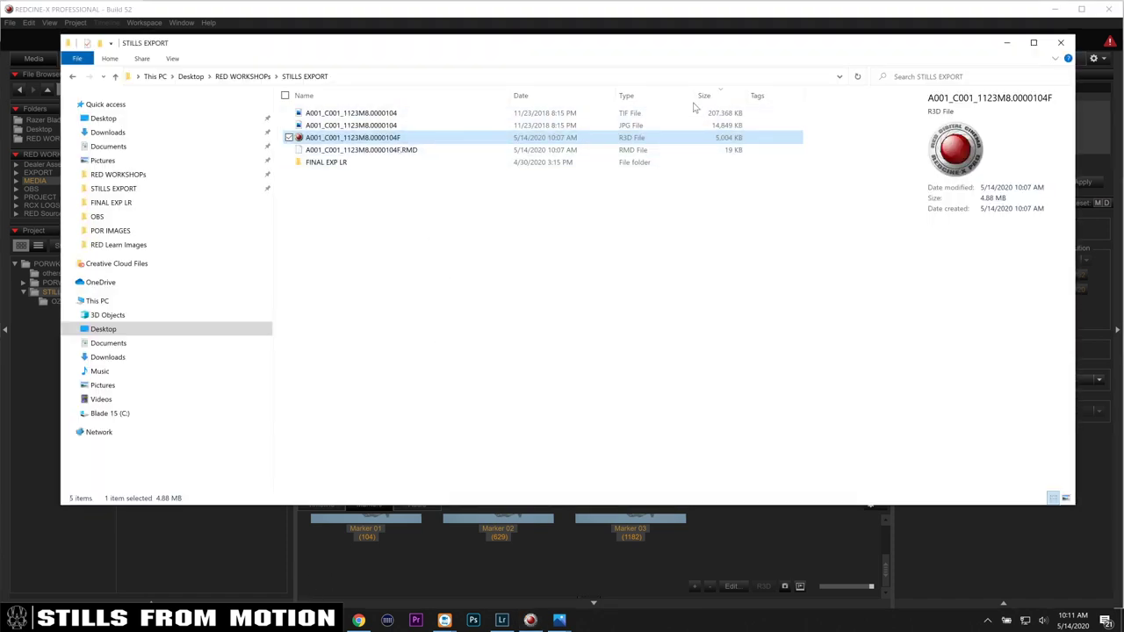
left_click(726, 97)
left_click(727, 97)
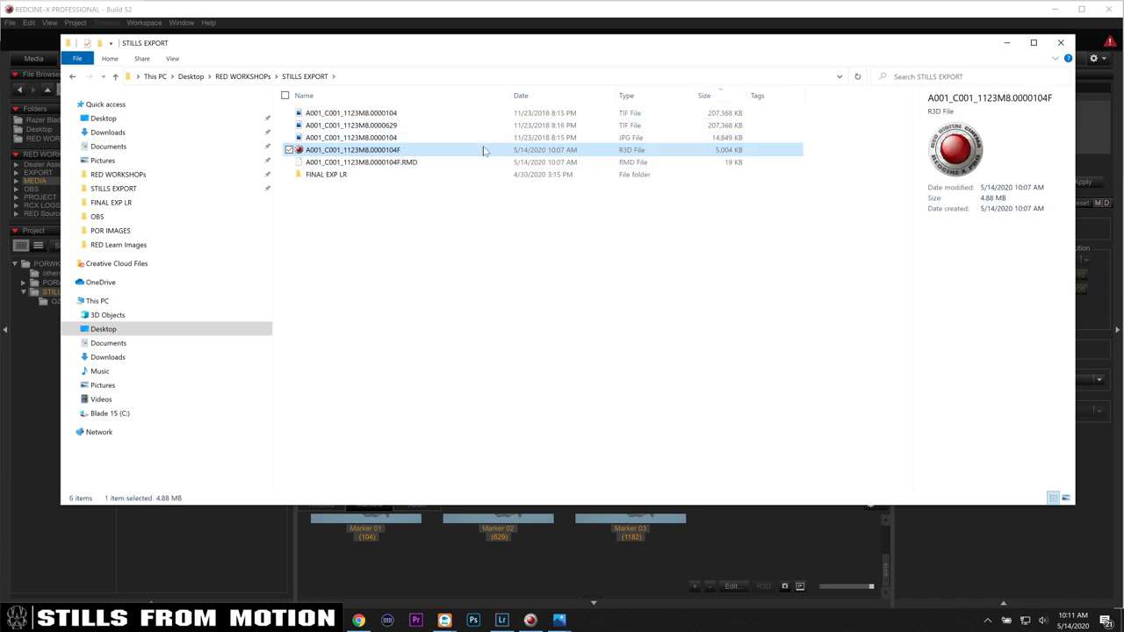
left_click(708, 115)
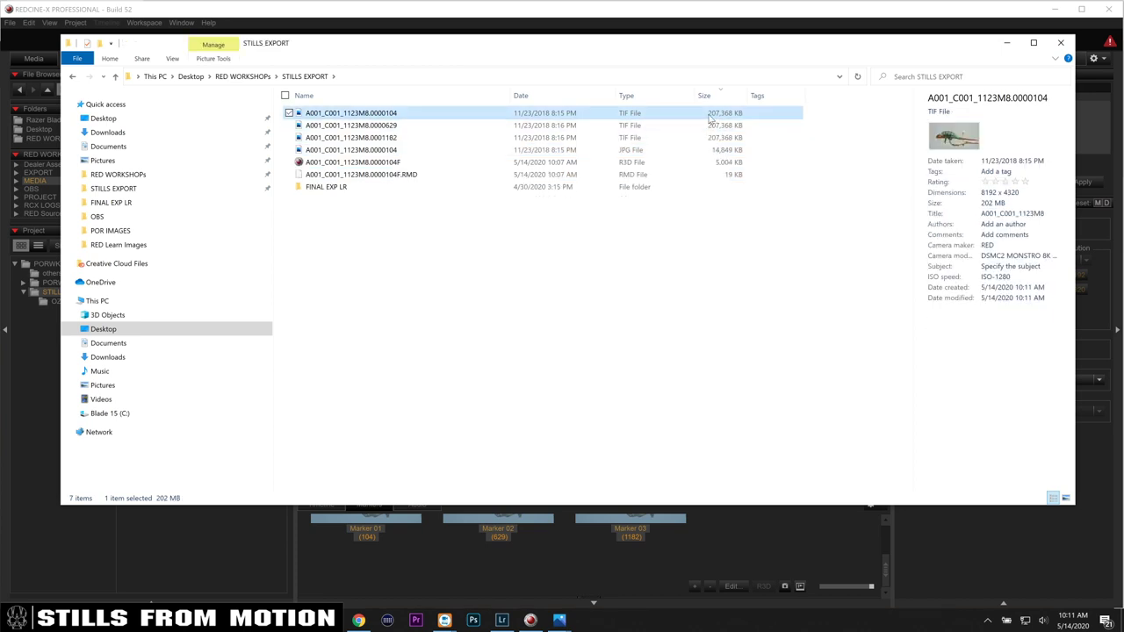
left_click(712, 151)
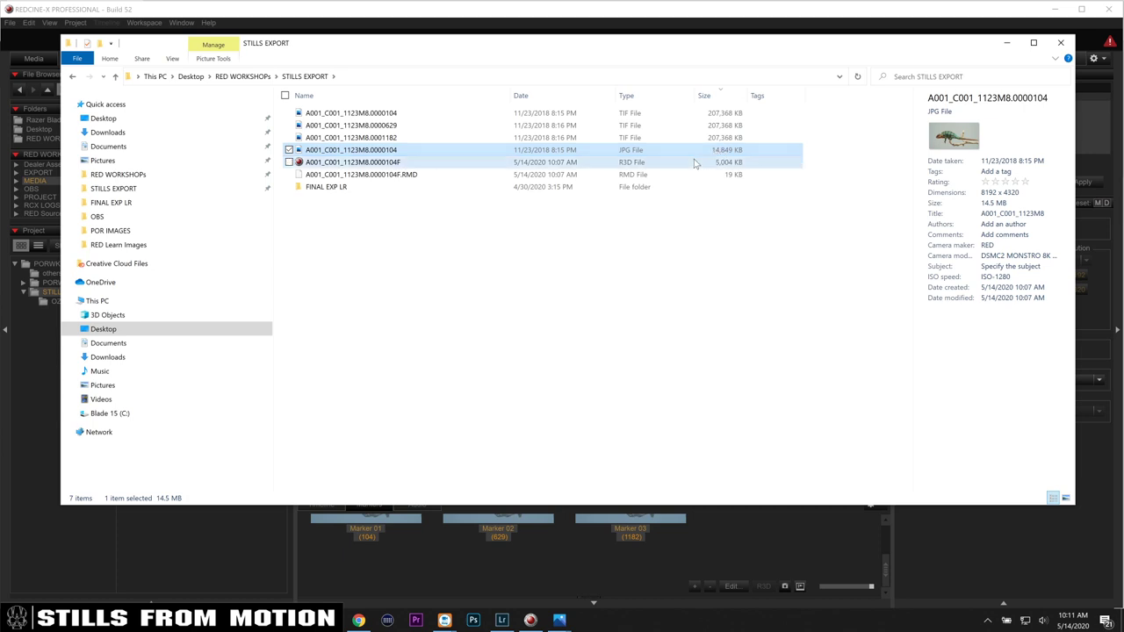
left_click(695, 163)
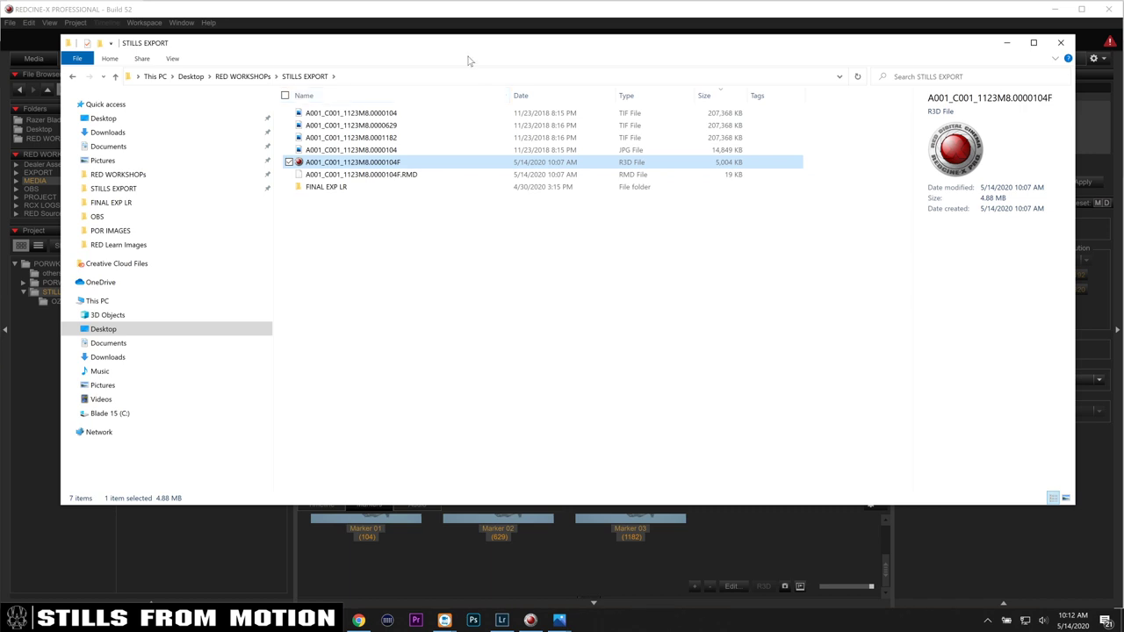
Step: Return to REDCINE-X, play clip A001_C008_1123F1 and set markers at frames 29, 62 and 95
left_click(458, 23)
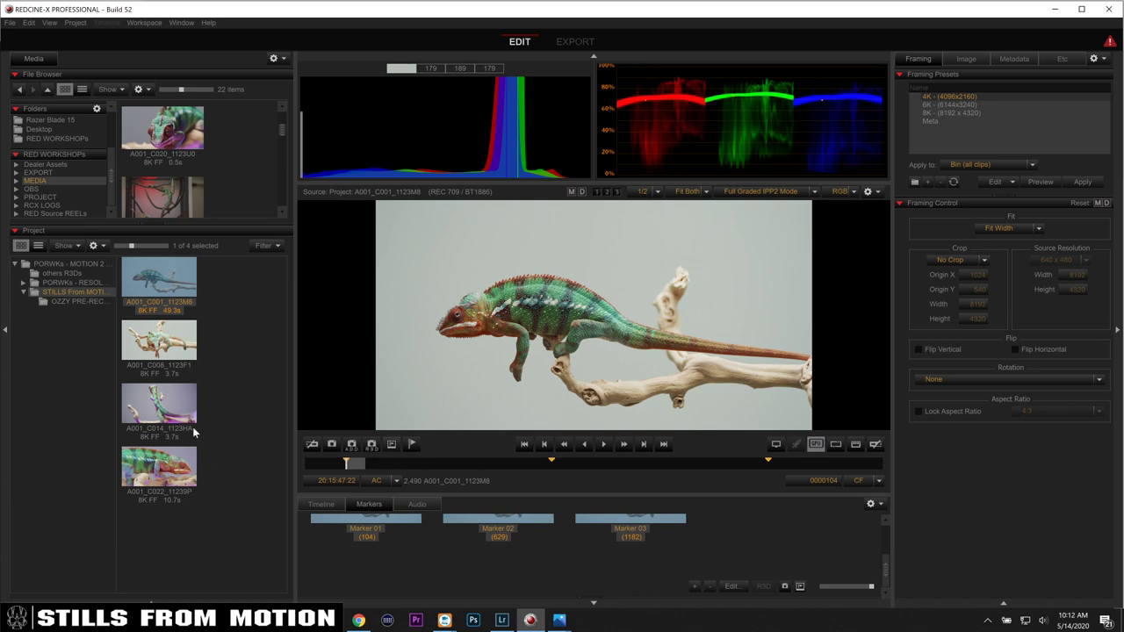
left_click(173, 351)
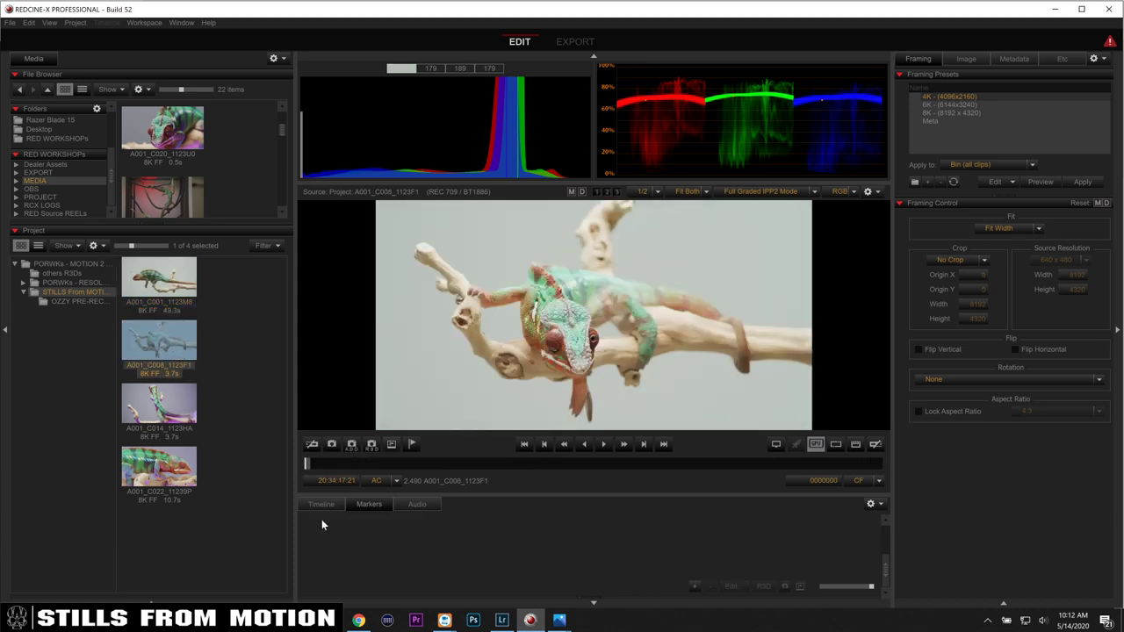
key("space")
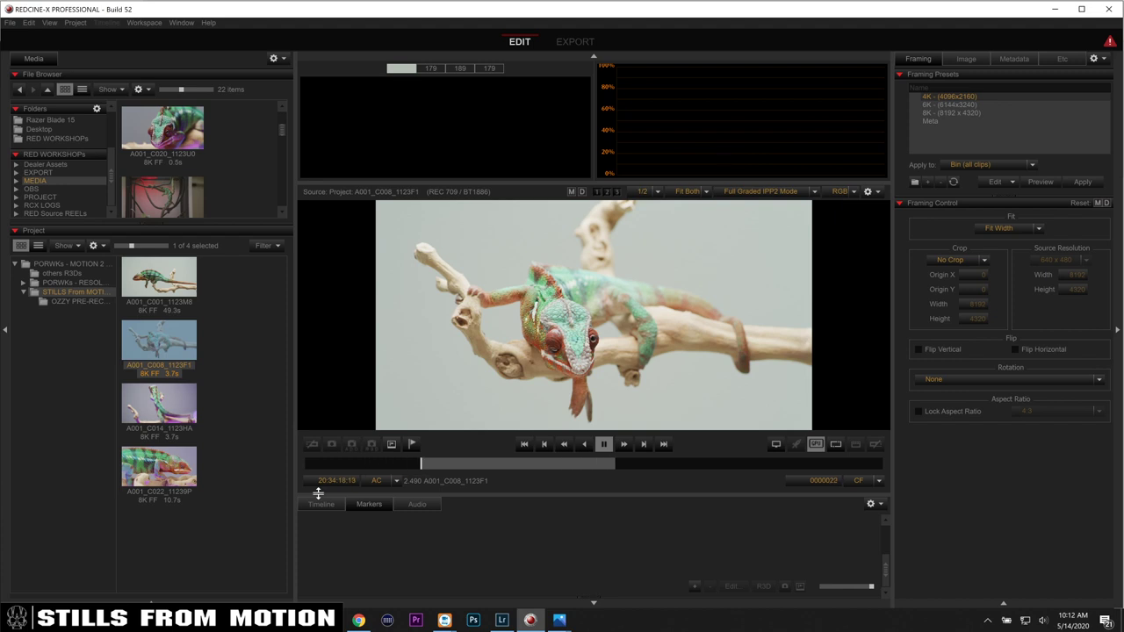
key("m")
key("m")
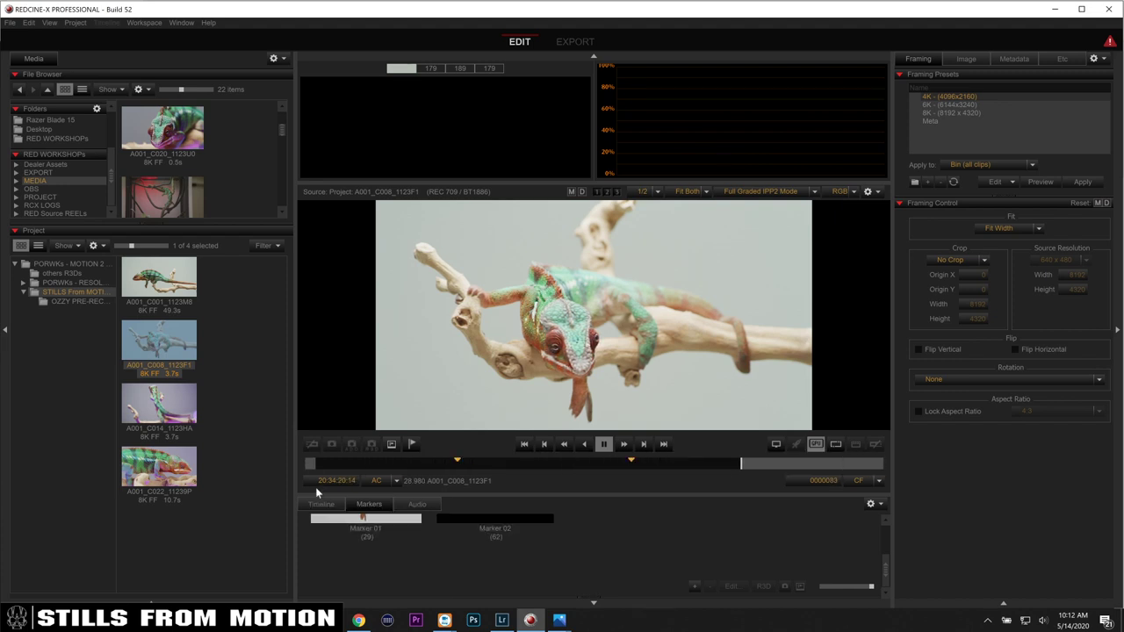
key("m")
key("space")
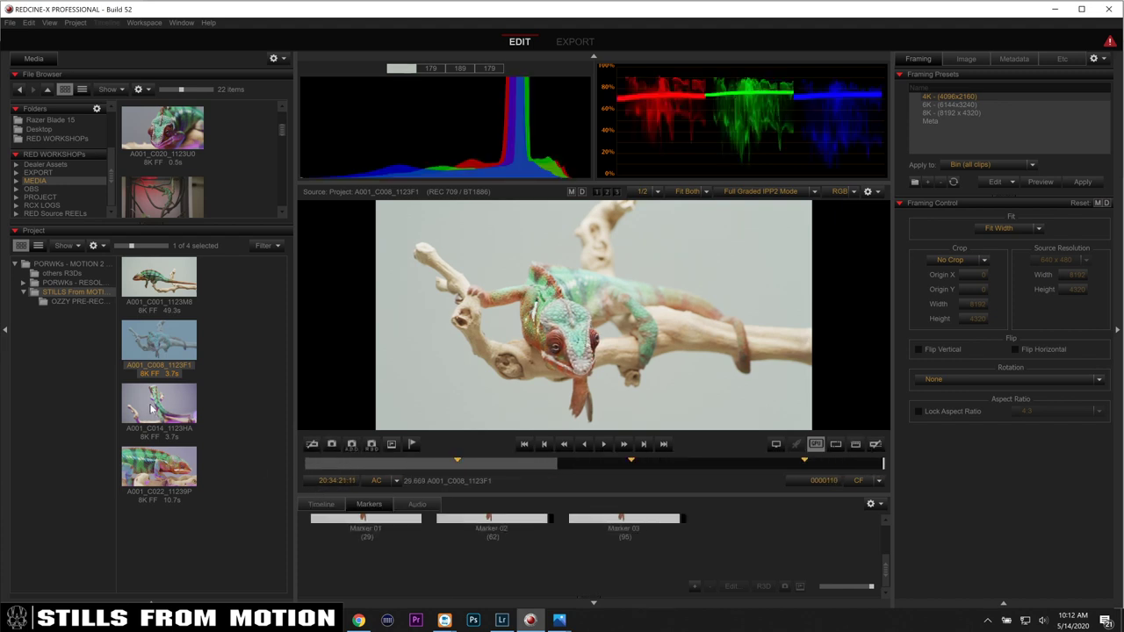
Step: Play clip A001_C014_1123HA and set markers at frames 24, 63 and 103
left_click(151, 408)
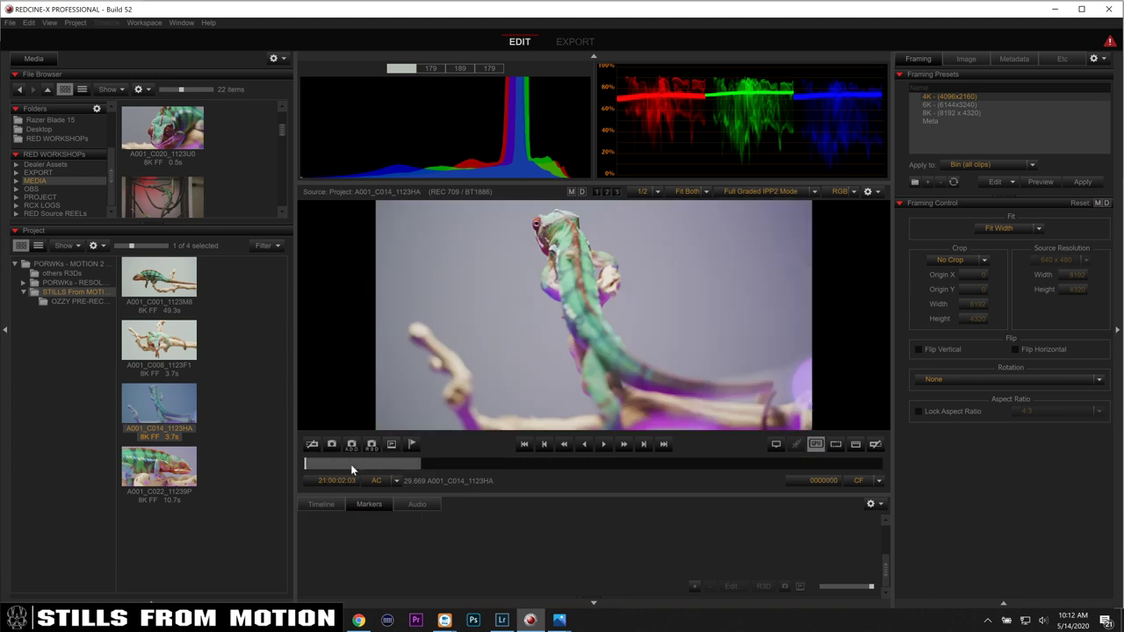
key("space")
key("m")
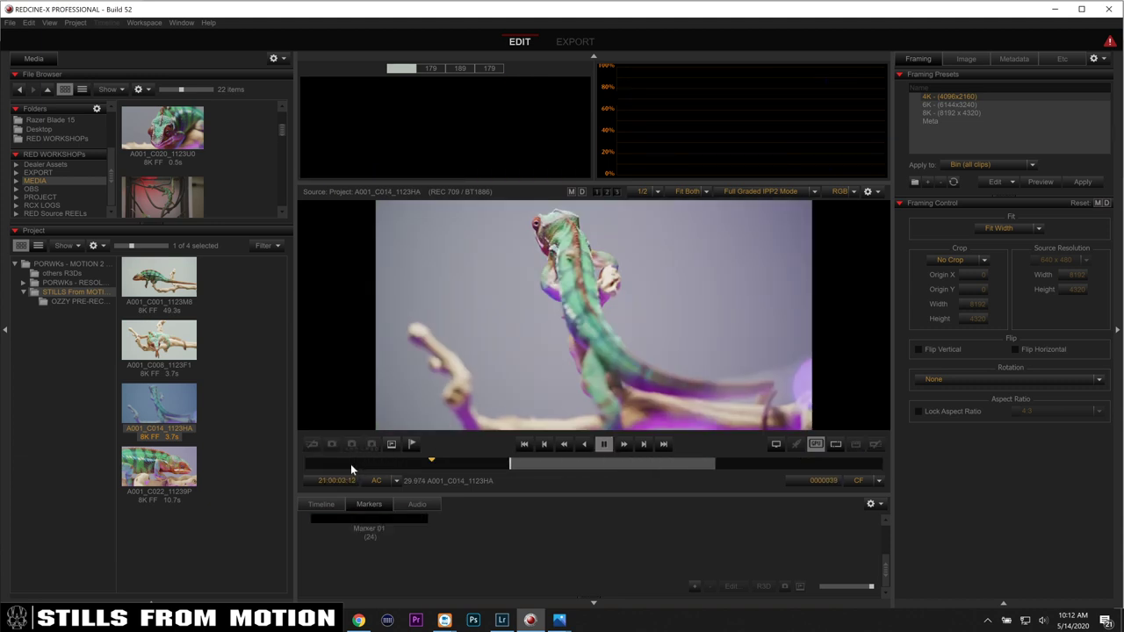
key("m")
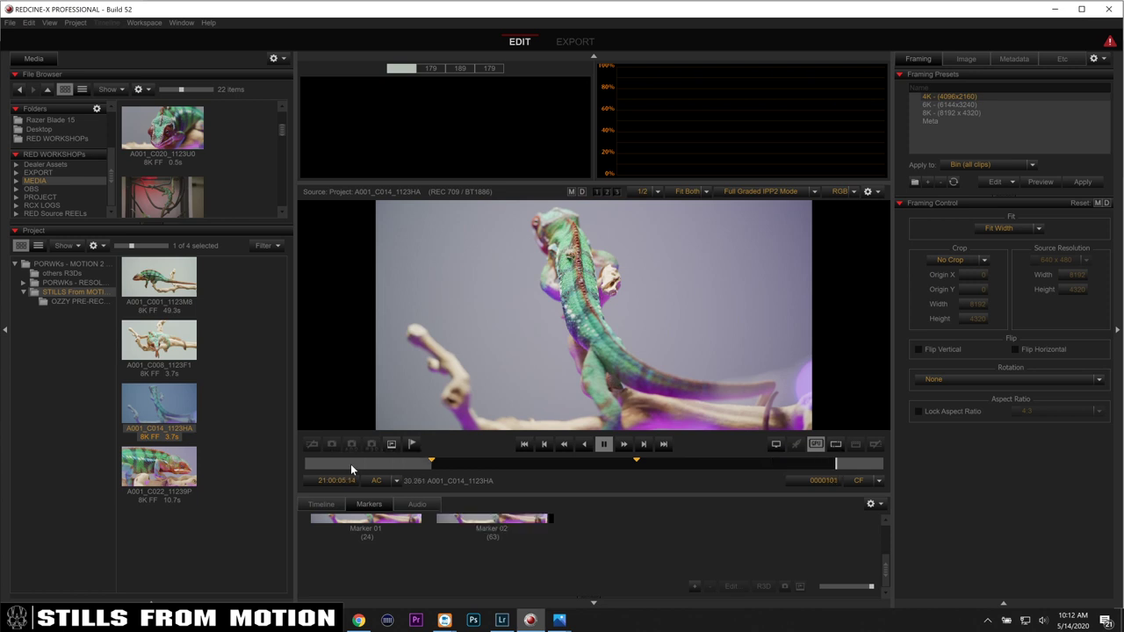
key("m")
Step: Set markers at frames 0, 106 and 10 of clip A001_C022_11239P
left_click(153, 470)
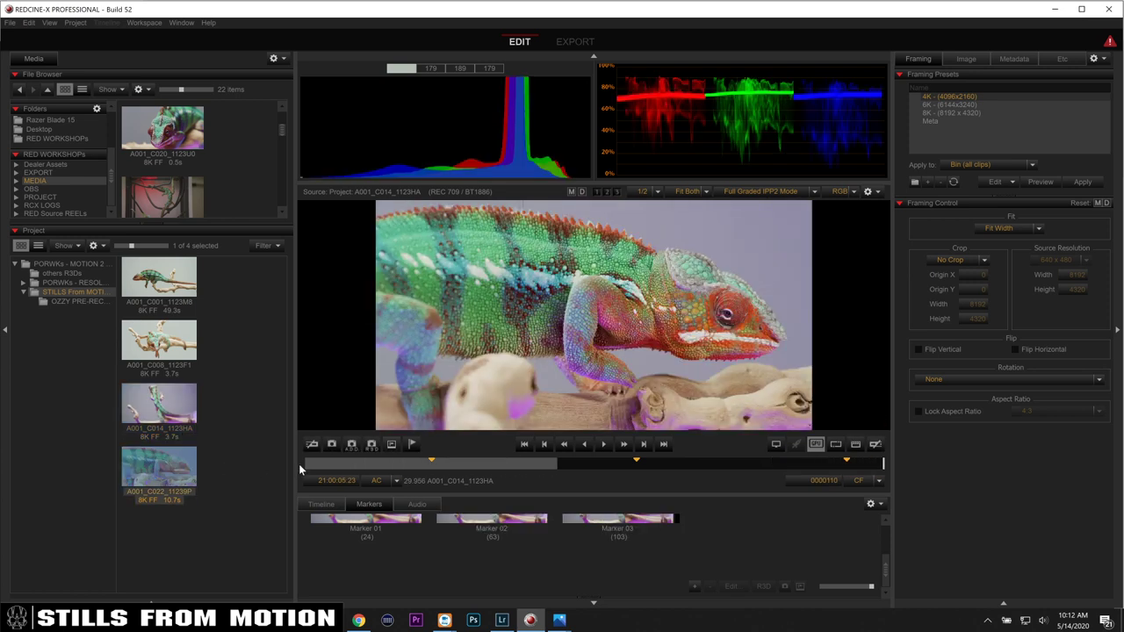
key("m")
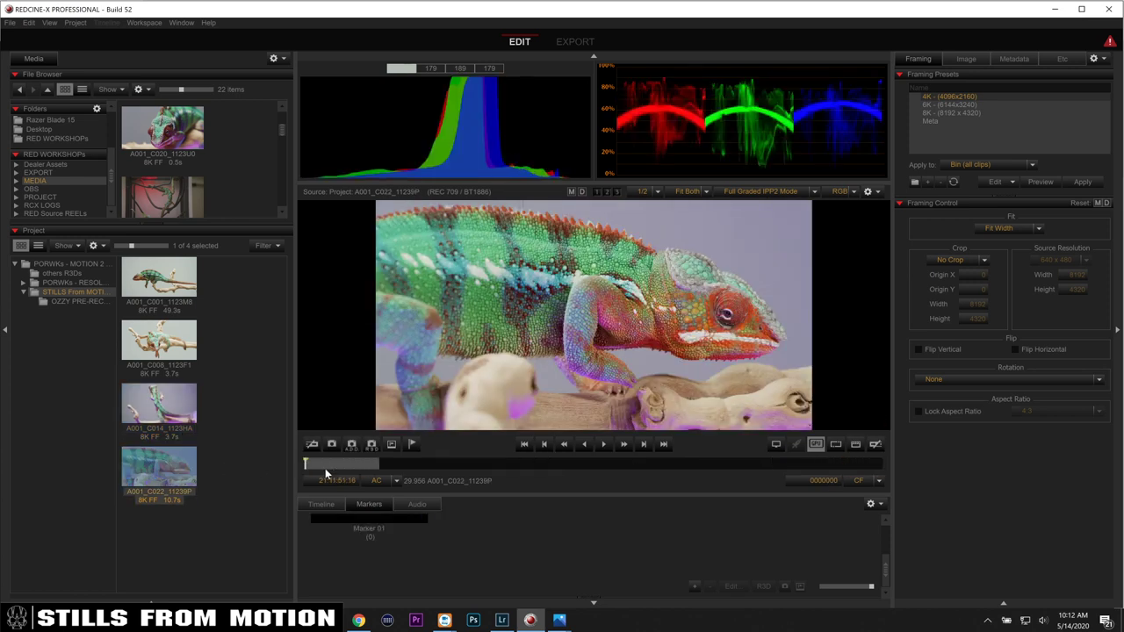
key("space")
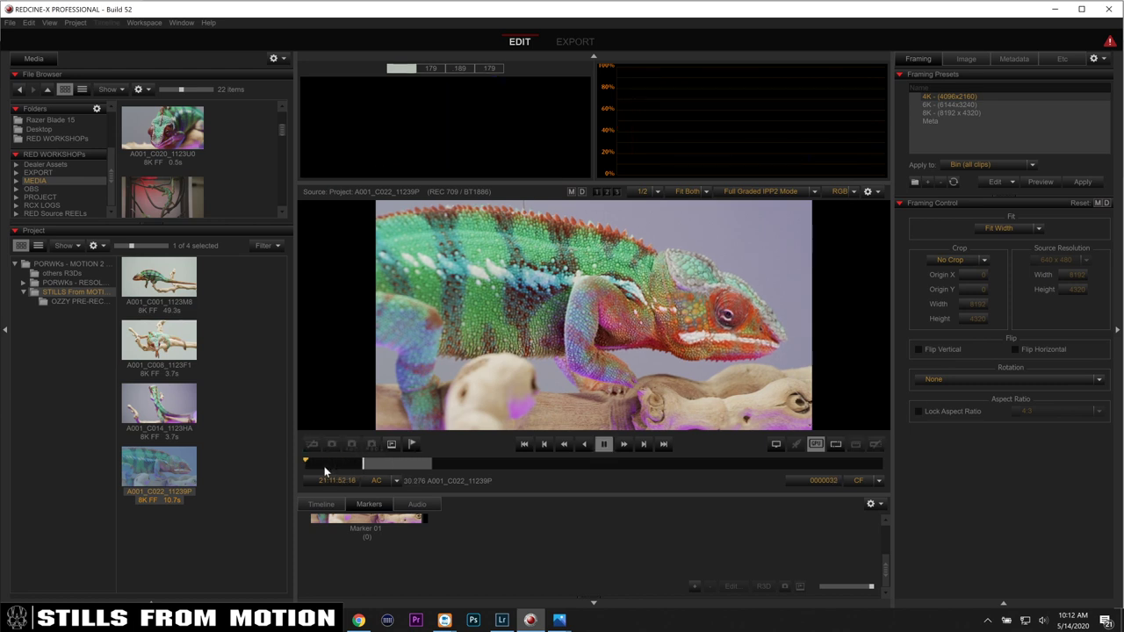
key("m")
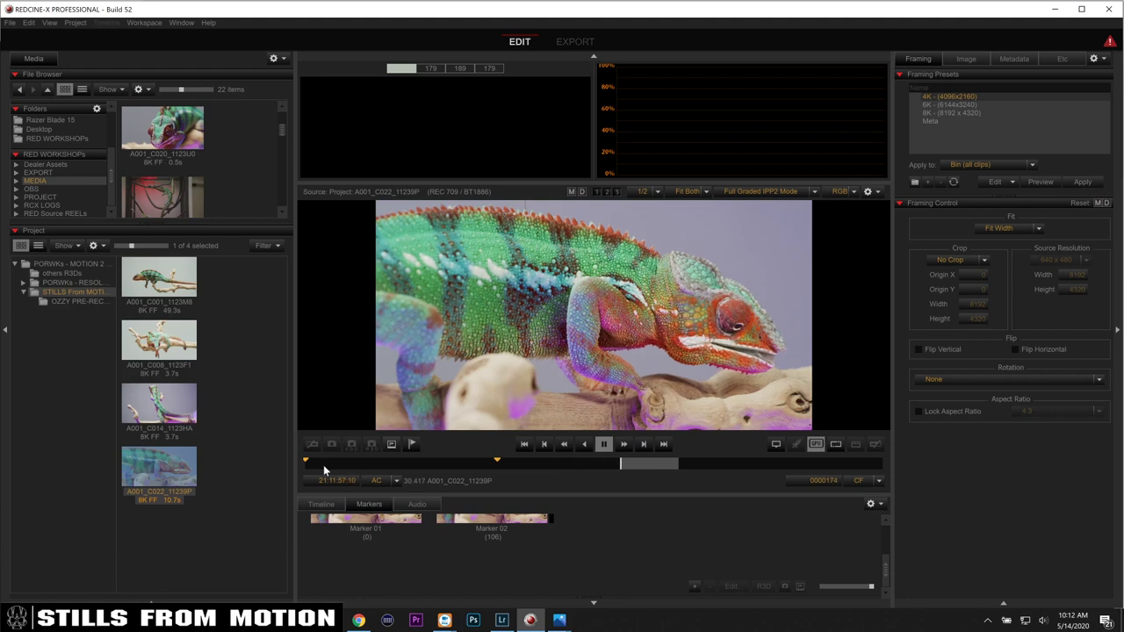
key("space")
left_click(323, 464)
key("space")
key("m")
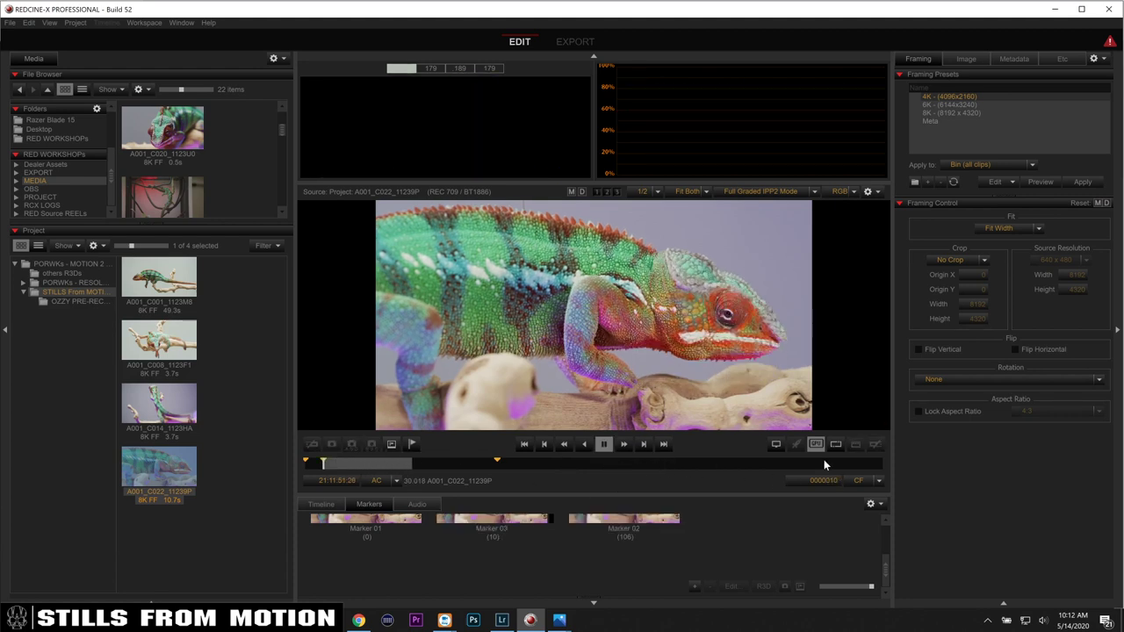
Step: Set a marker at frame 265 of clip A001_C022_11239P and delete that marker
left_click(859, 462)
left_click_drag(874, 472, 784, 472)
key("m")
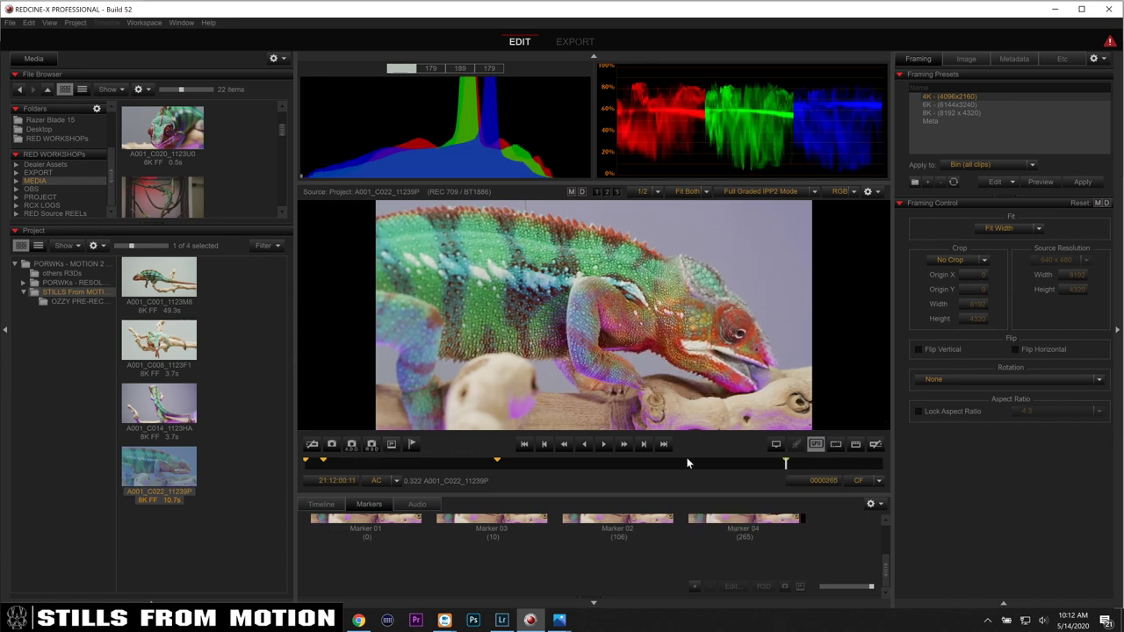
left_click(726, 528)
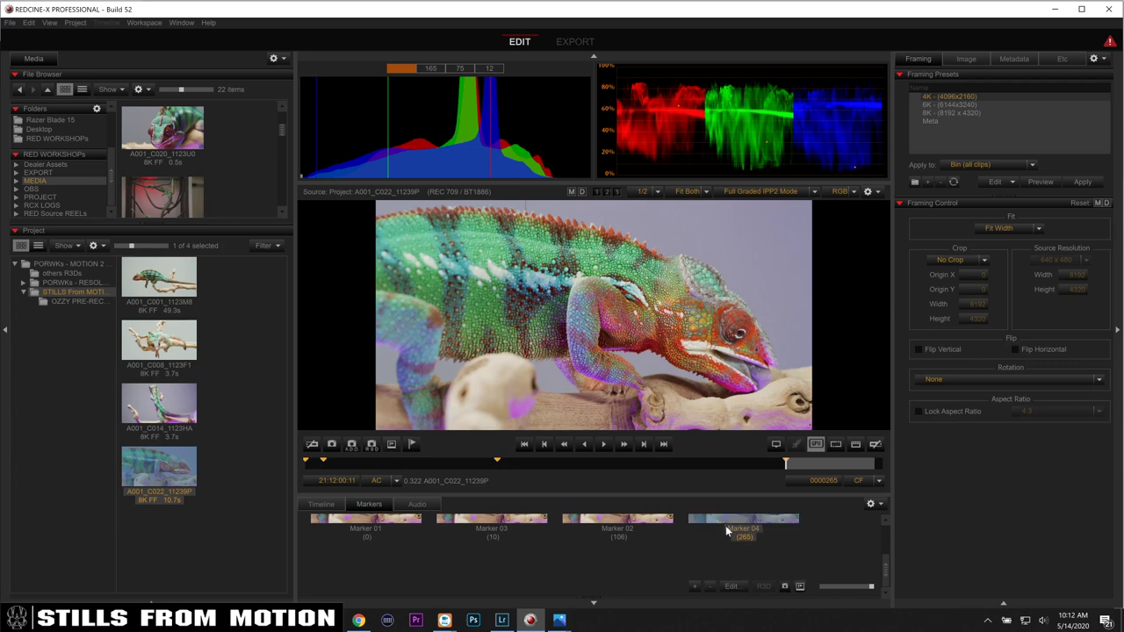
key("Delete")
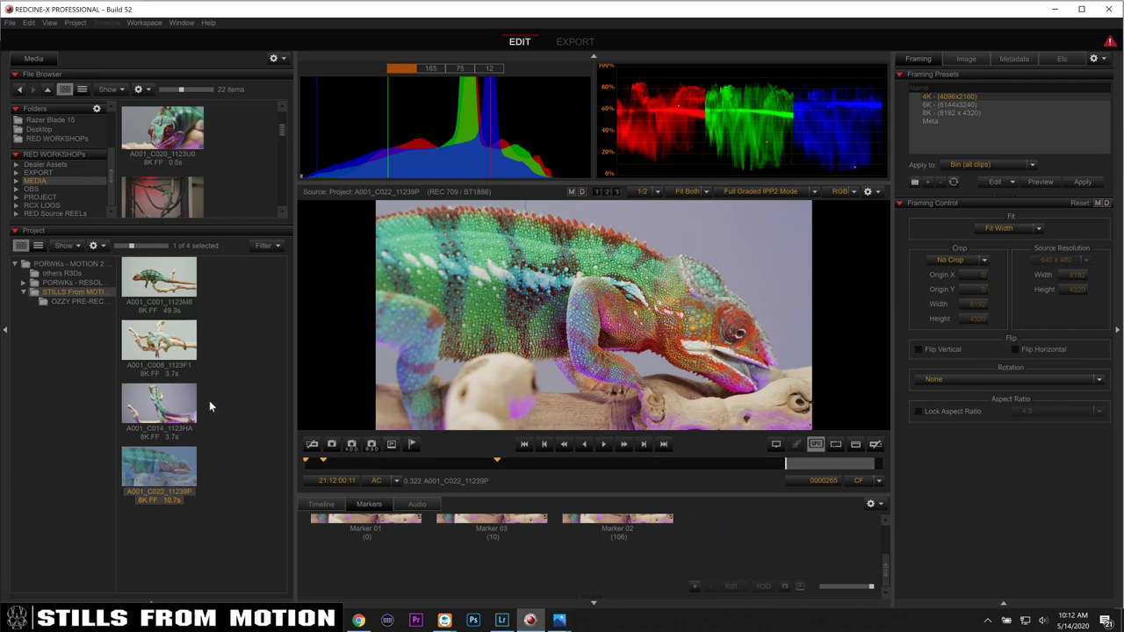
Step: Select clip A001_C008_1123F1, open the export workspace and clear the finished snapshot jobs from the export list
left_click(178, 356)
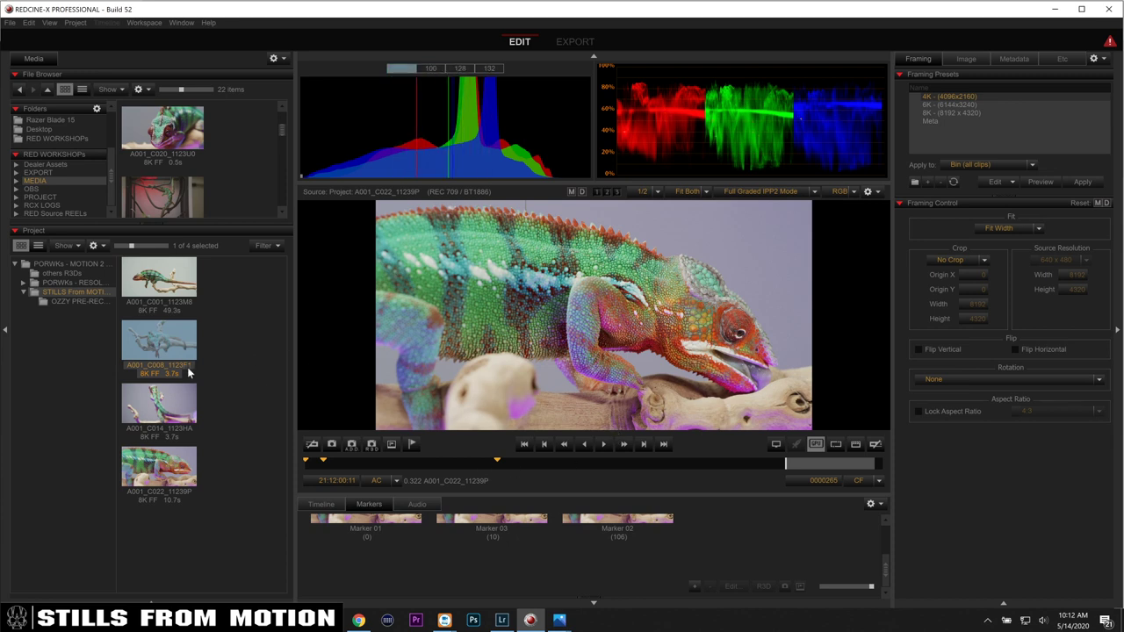
left_click(564, 44)
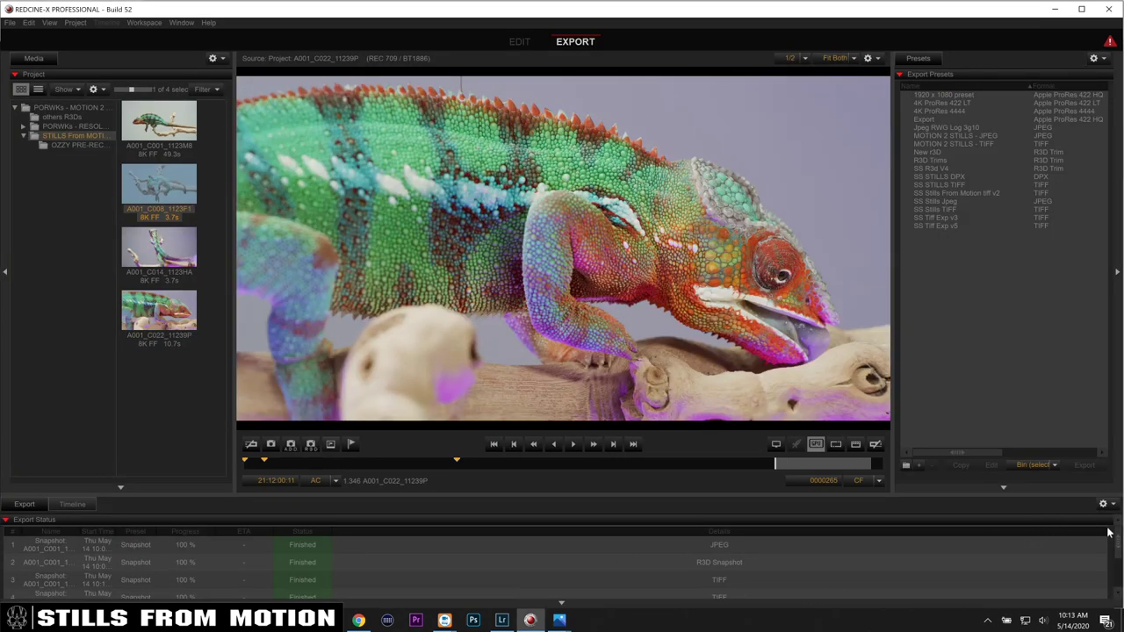
left_click_drag(1119, 550, 1116, 587)
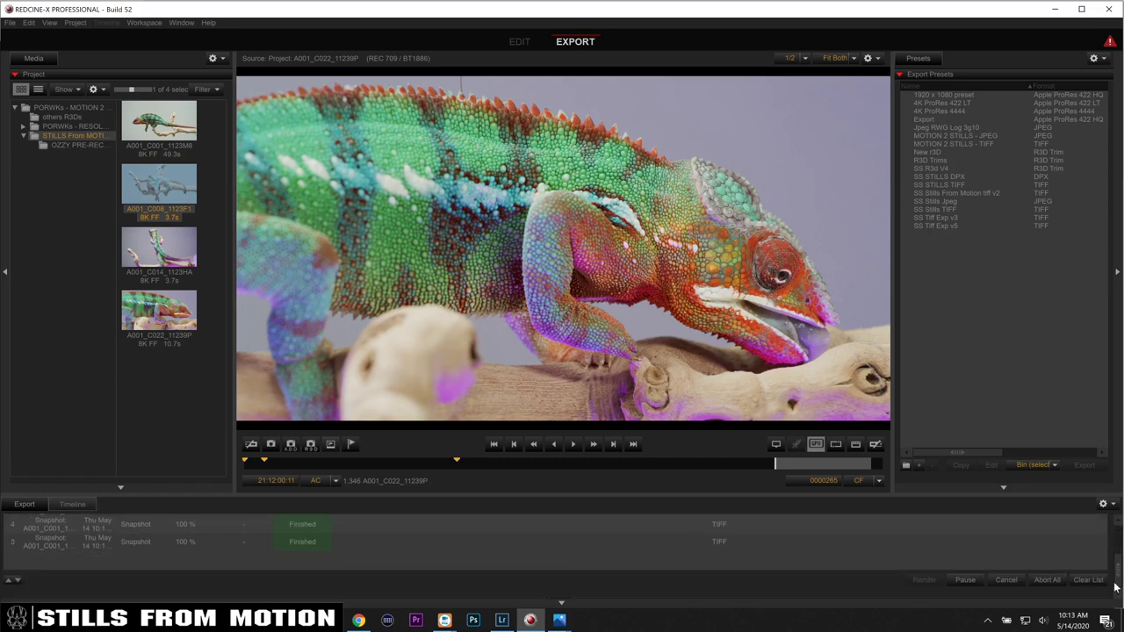
left_click(1089, 581)
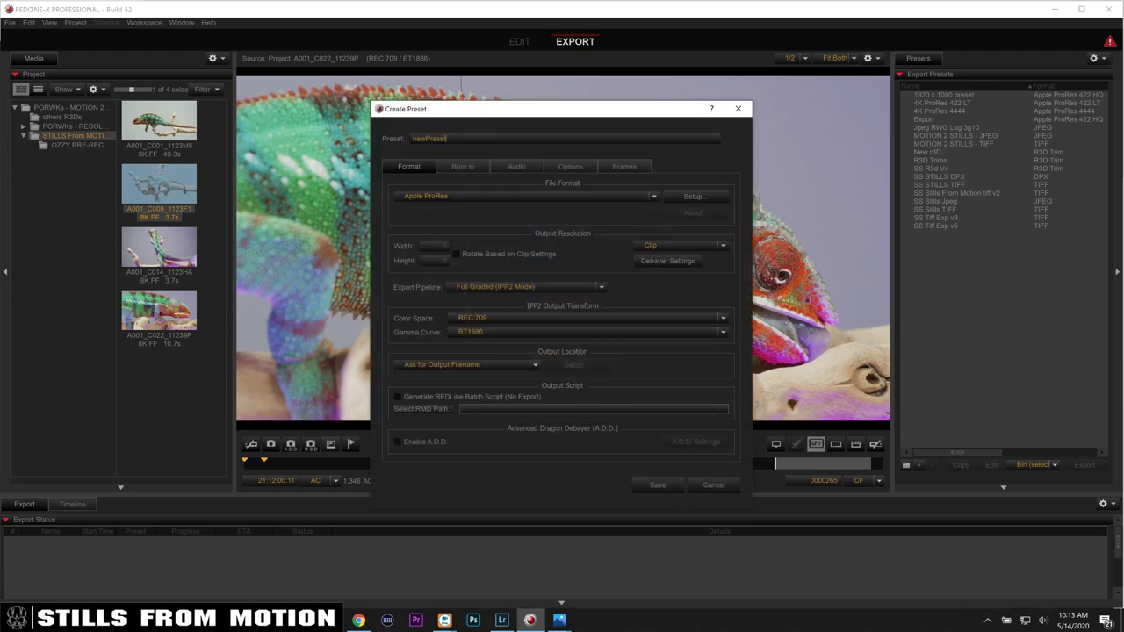
Step: Name the new export preset SS Tiff V3 and set its file format to TIFF at 16 bits per channel
type("SS Tiff V3")
left_click(523, 200)
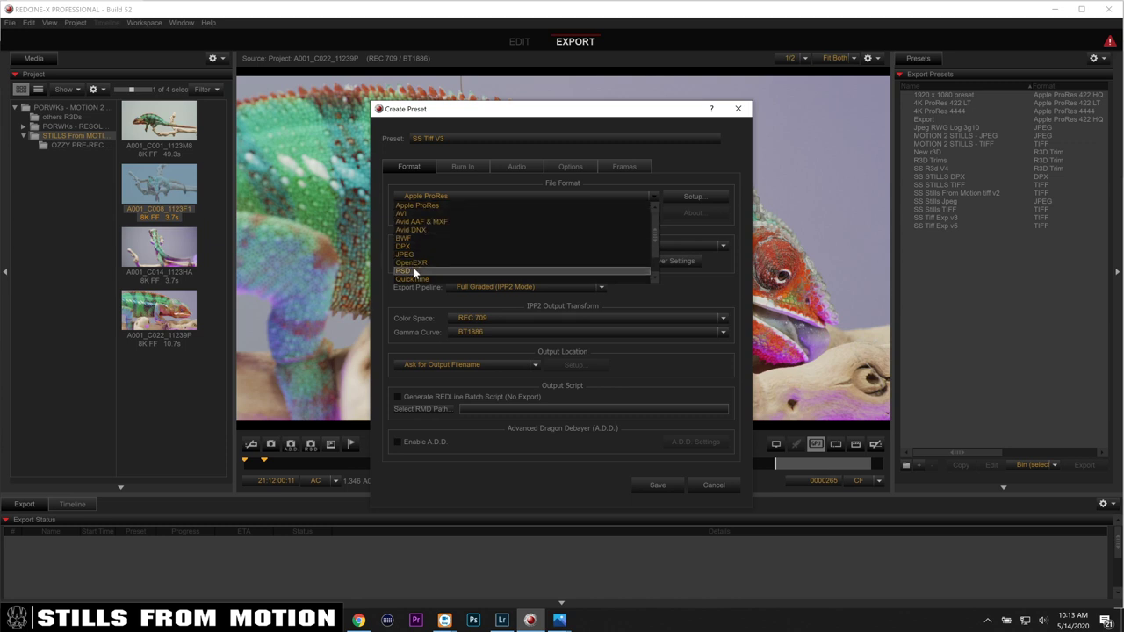
left_click_drag(650, 226, 653, 238)
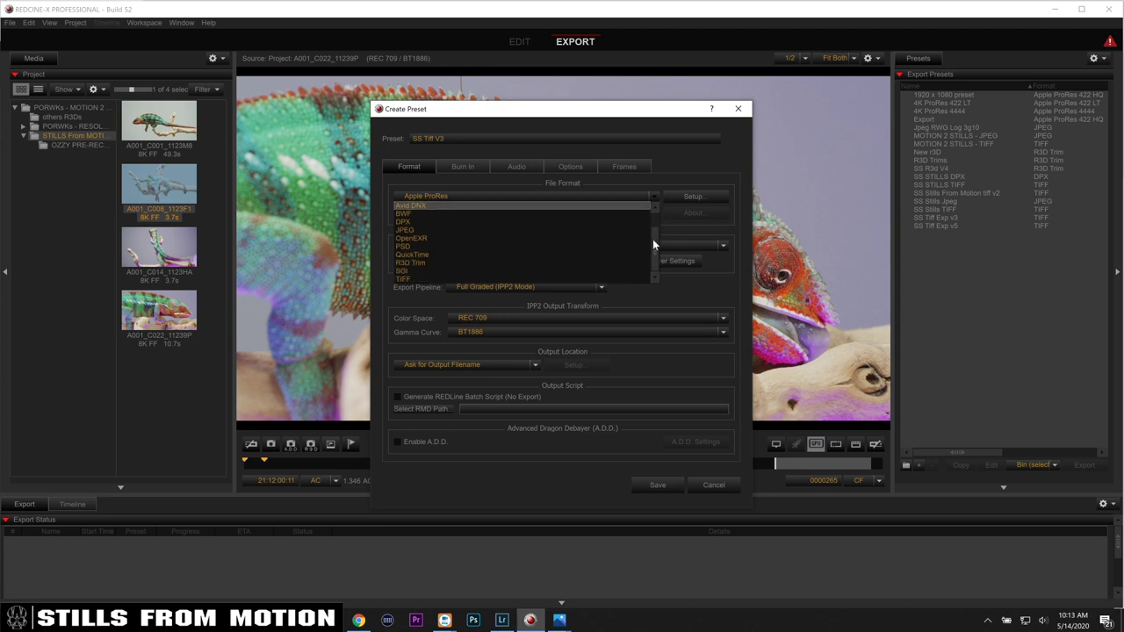
left_click(420, 279)
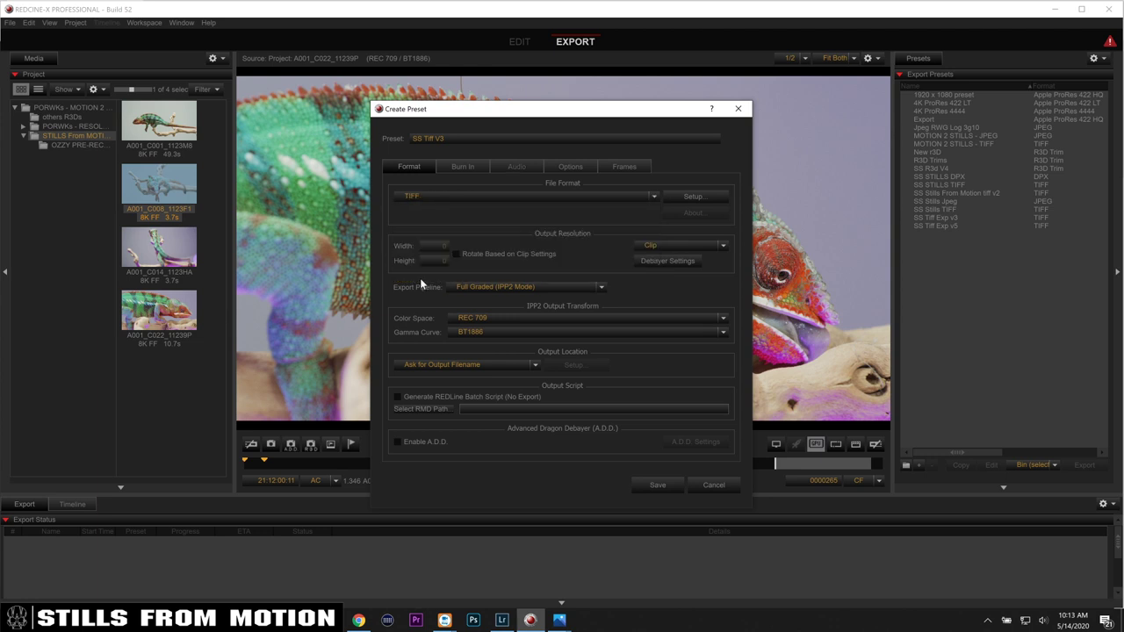
left_click(693, 196)
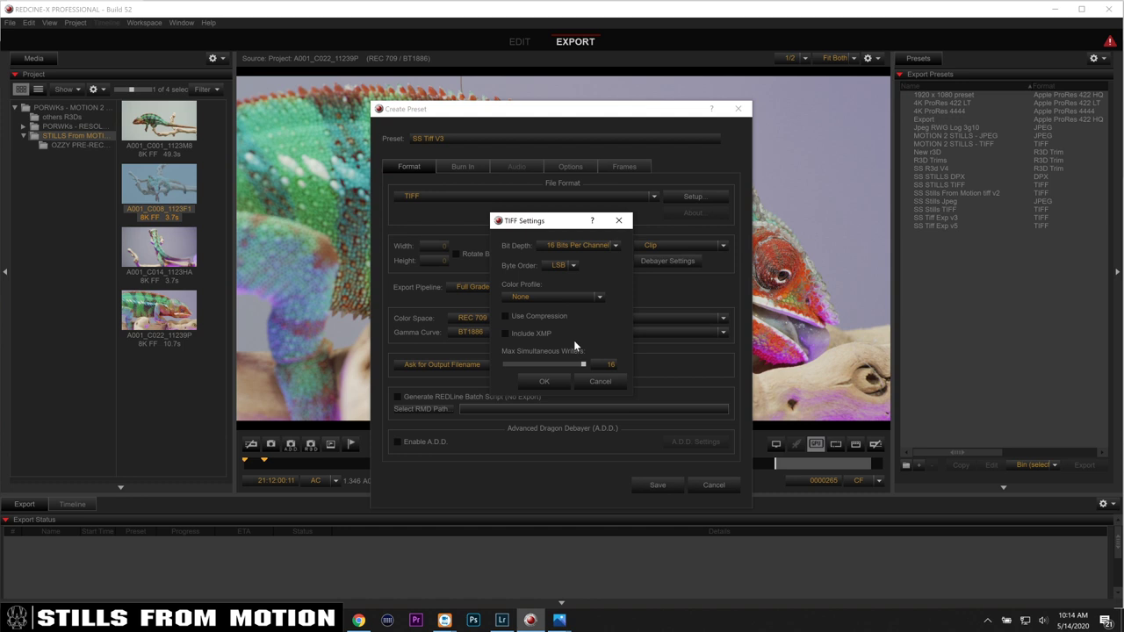
left_click(552, 382)
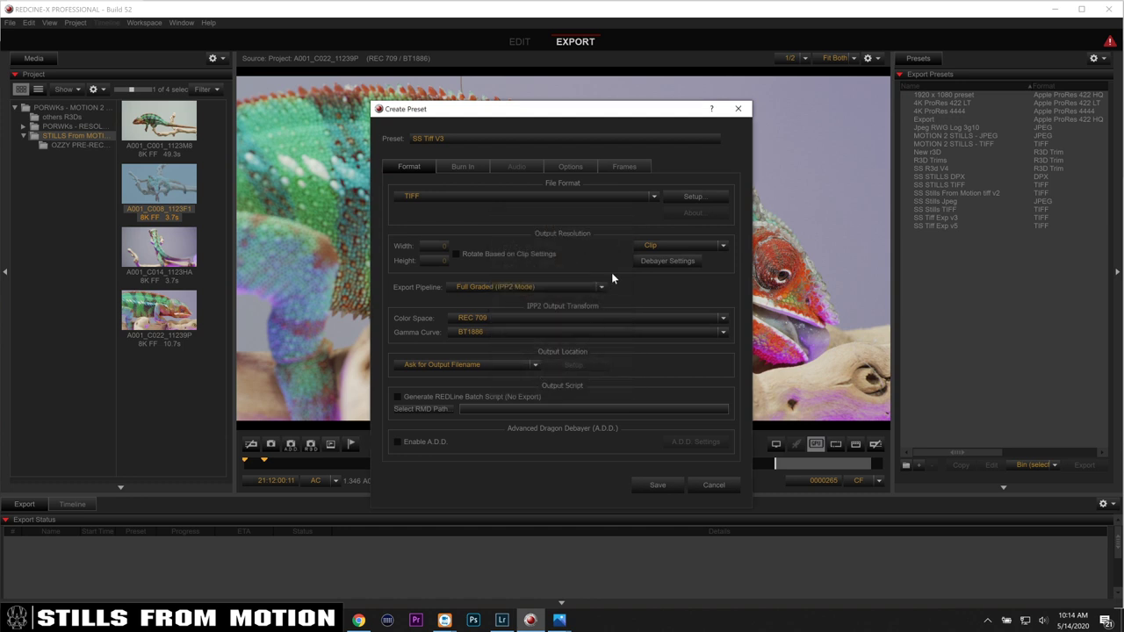
Step: Review the preset's output resolution and export pipeline options, keeping Clip and Full Graded (IPP2 Mode)
left_click(657, 244)
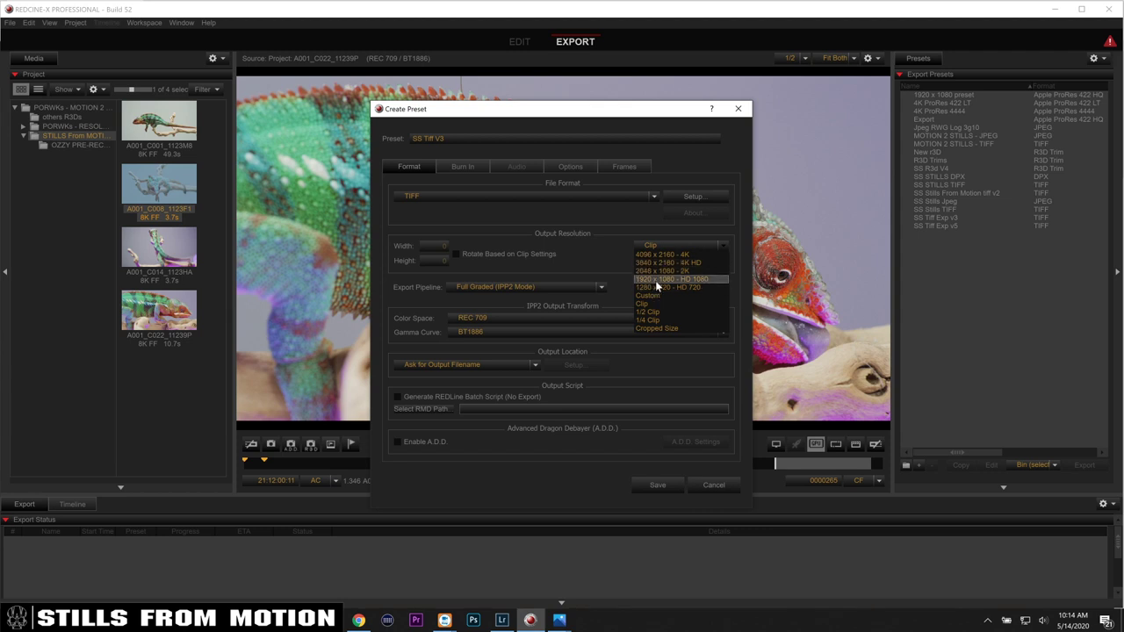
left_click(606, 243)
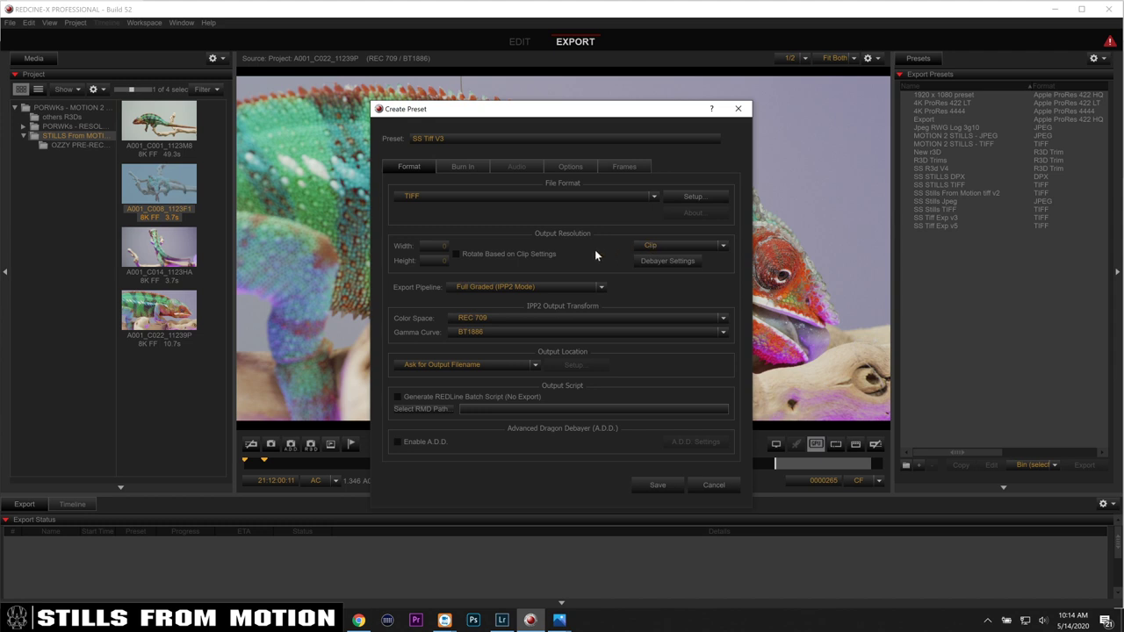
left_click(538, 285)
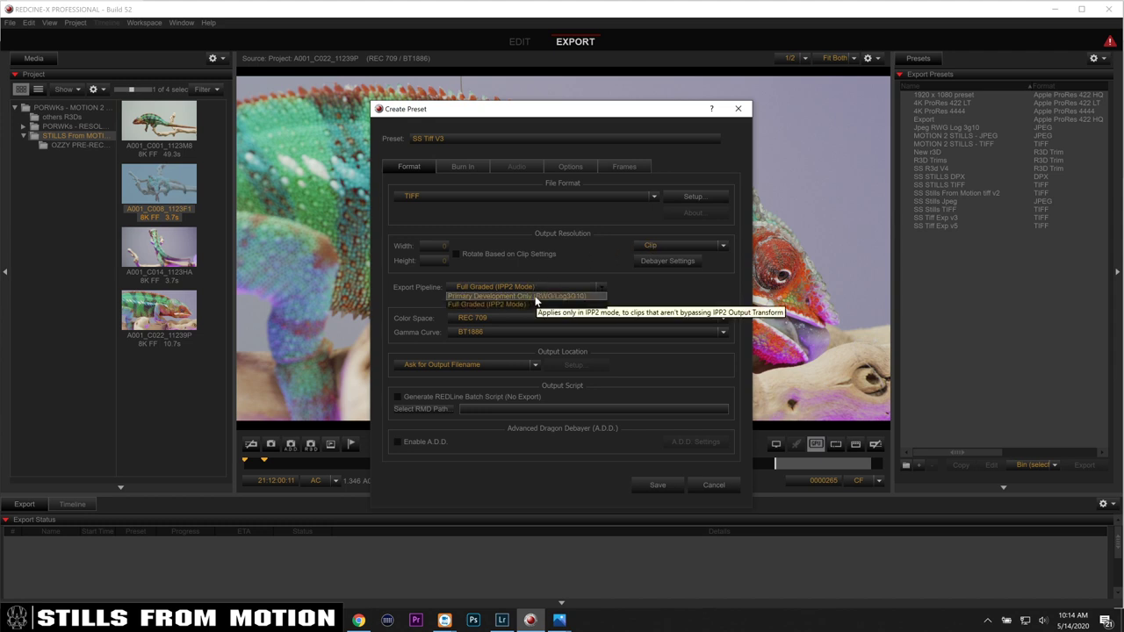
left_click(507, 287)
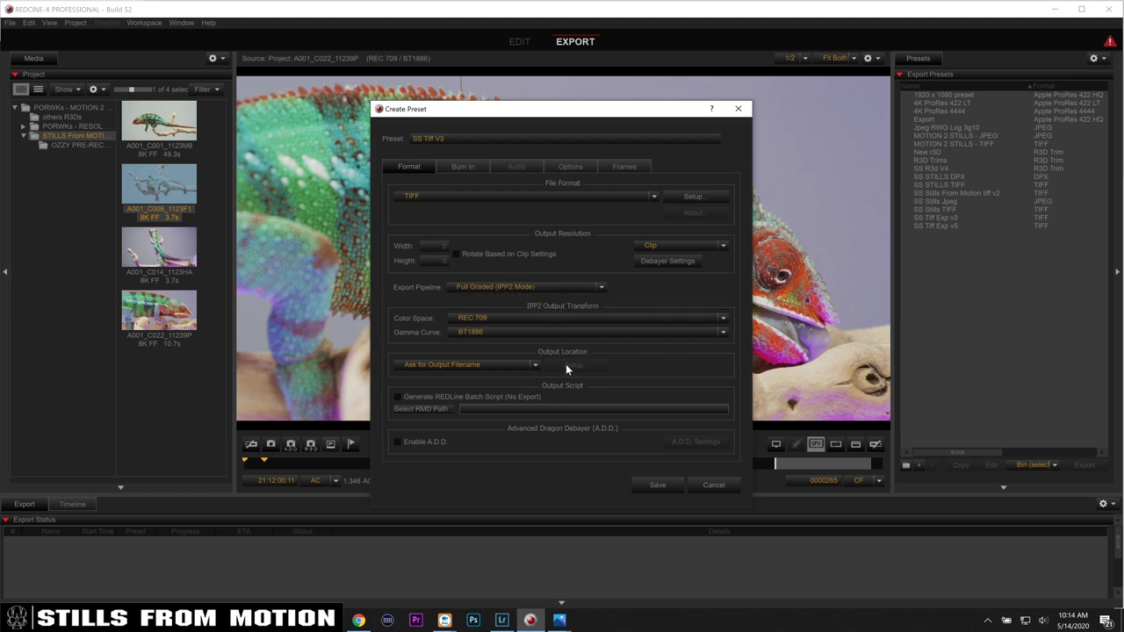
Step: Set the preset's output location to Custom Output with STILLS EXPORT as the base output folder
left_click(502, 363)
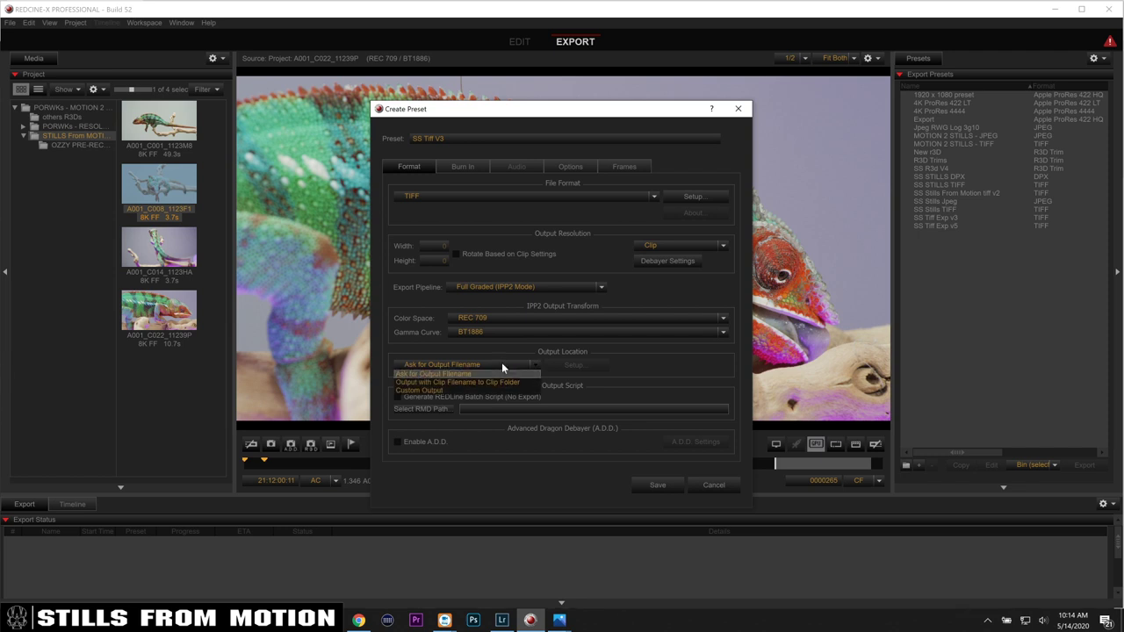
left_click(450, 392)
left_click(580, 364)
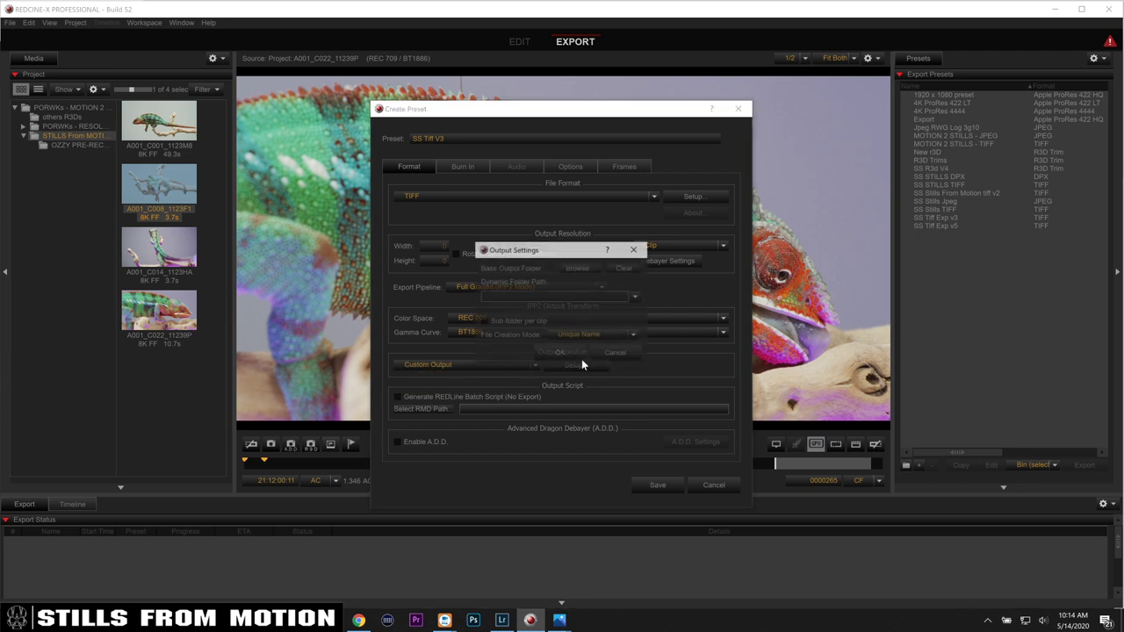
left_click(593, 267)
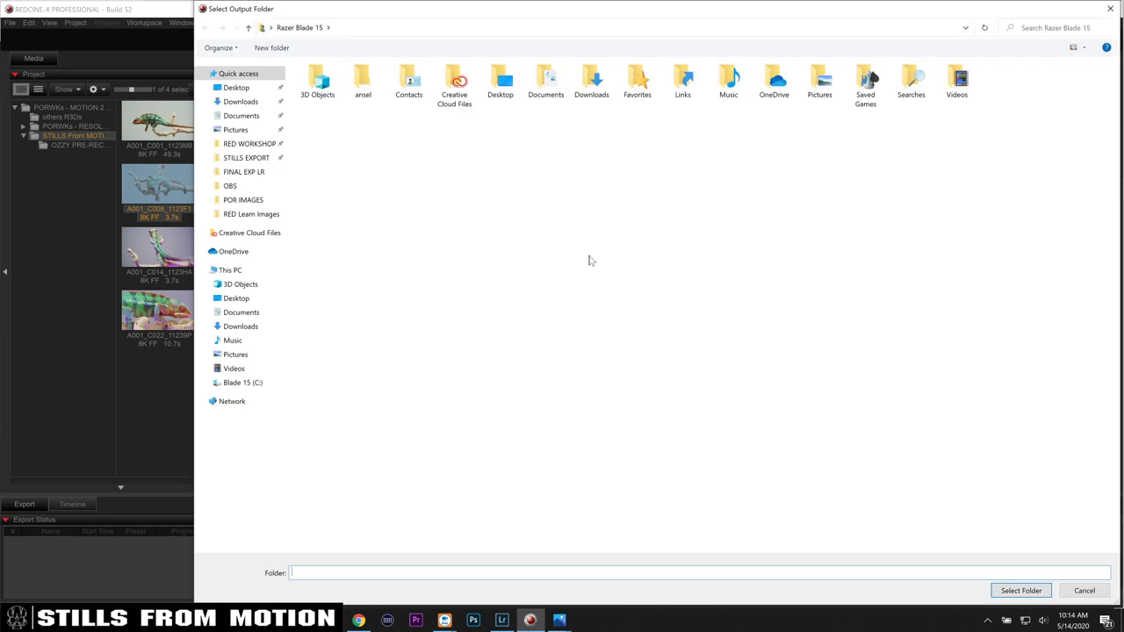
left_click(242, 160)
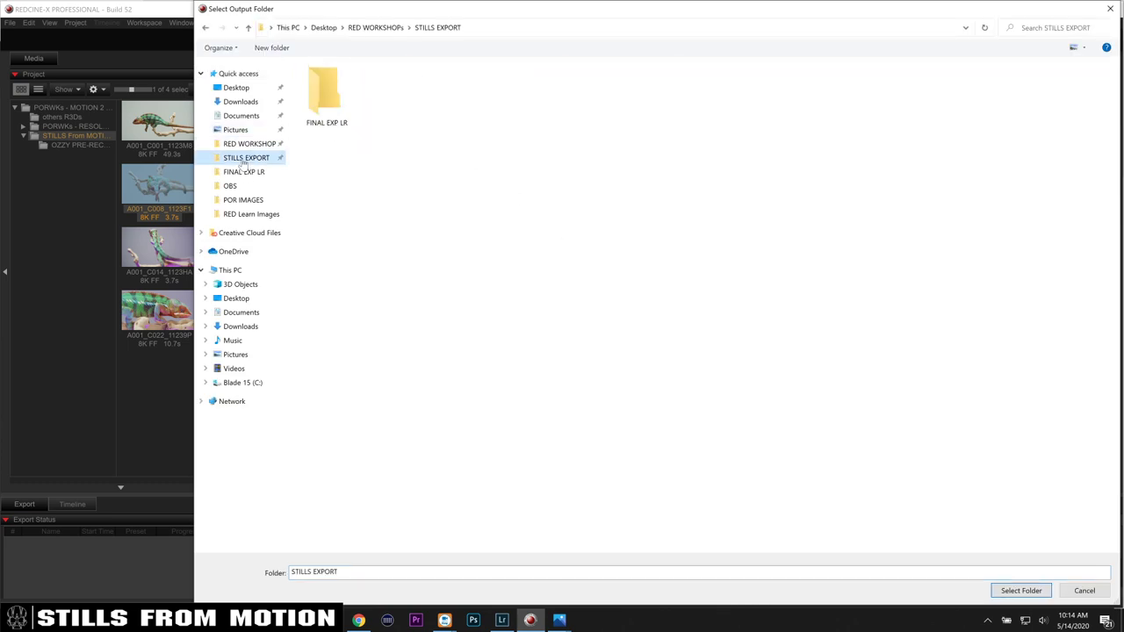
left_click(1024, 591)
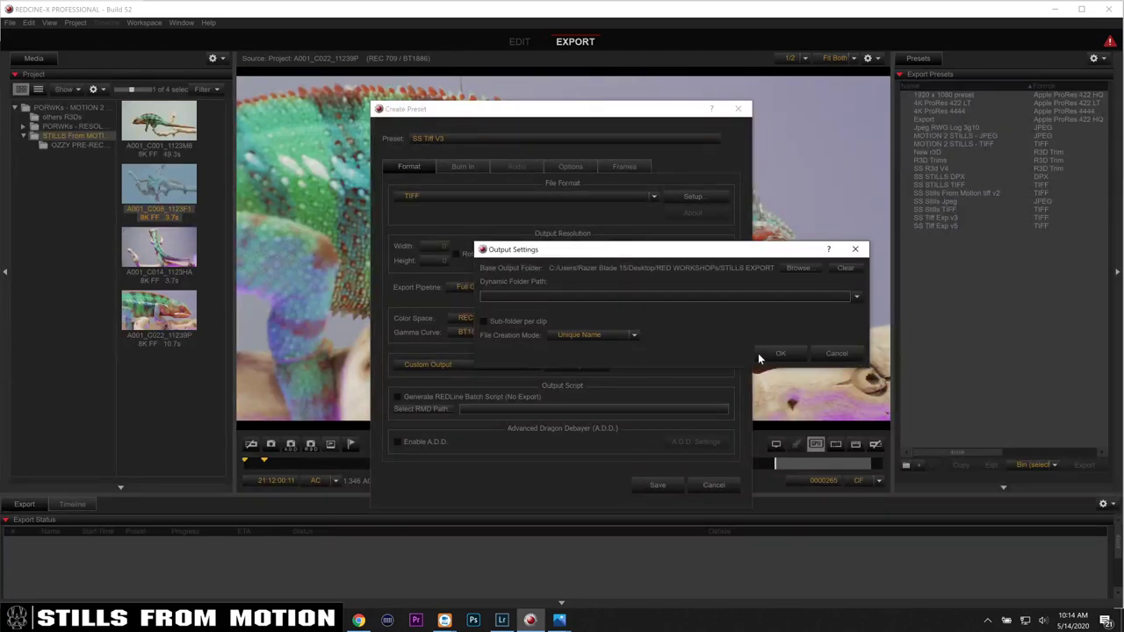
left_click(778, 354)
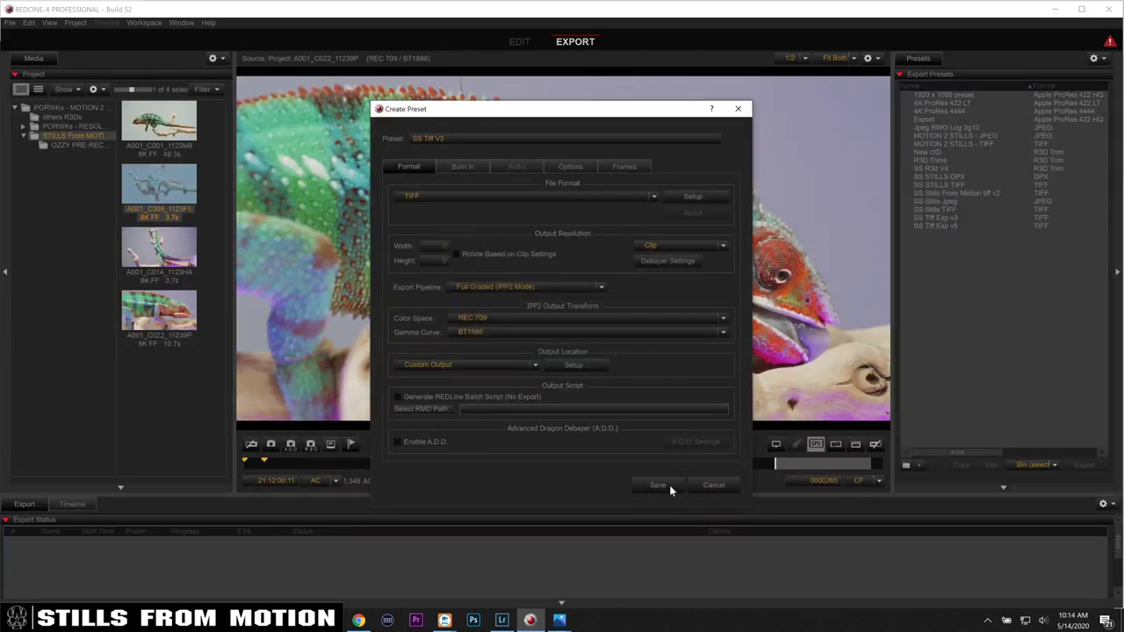
Step: Enable Export Markers Only for the preset and save it
left_click(625, 169)
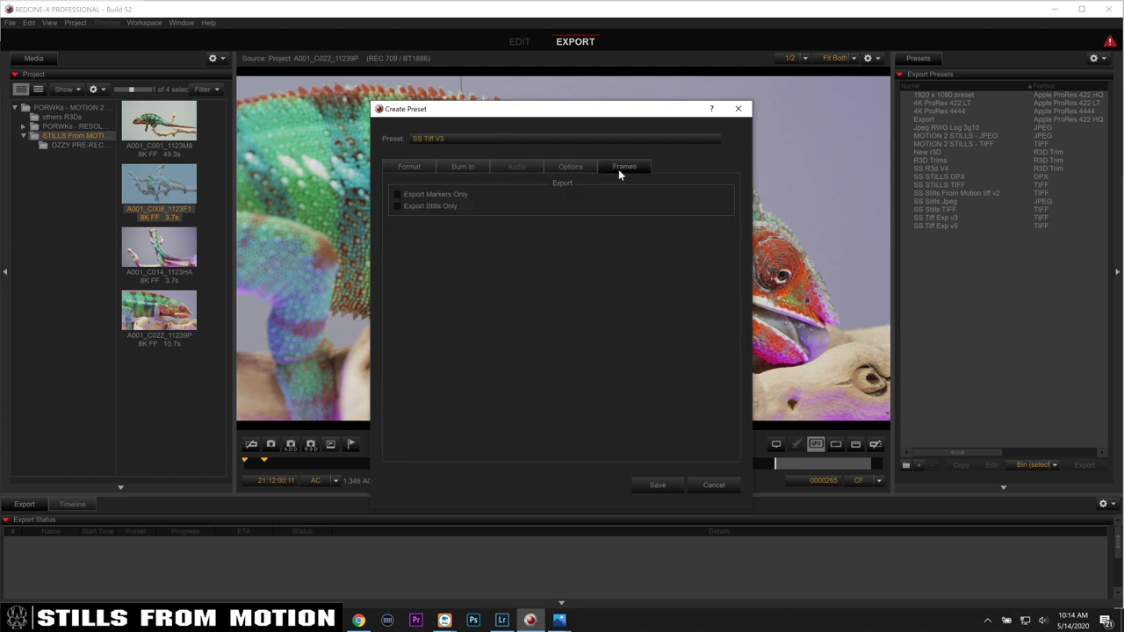
left_click(396, 194)
left_click(407, 167)
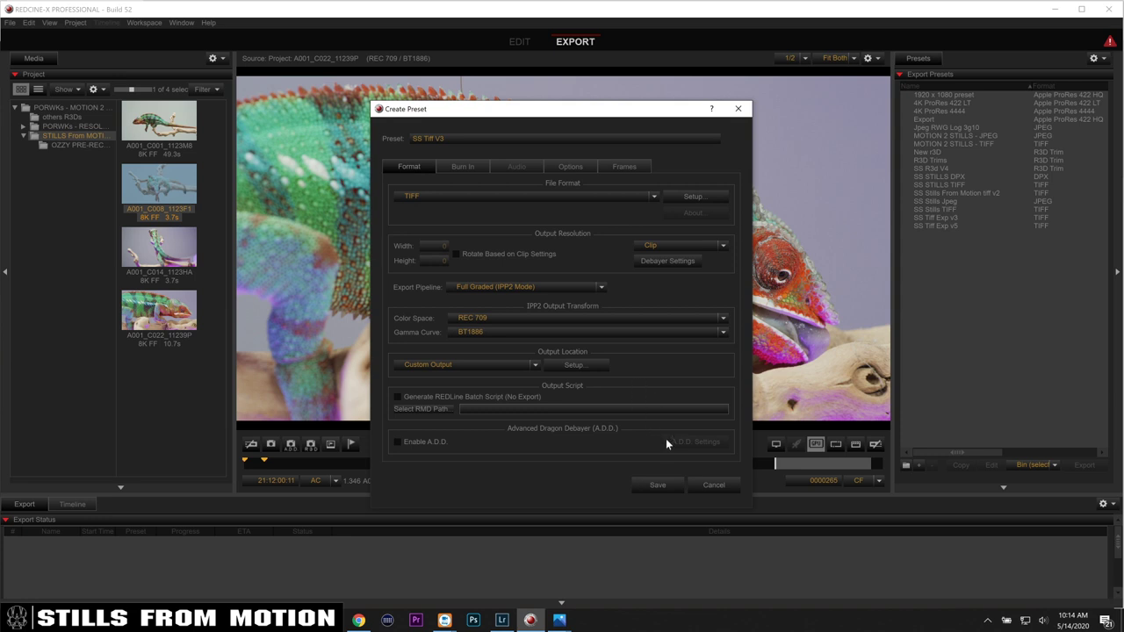
left_click(657, 485)
Step: Export the selected bin clips A001_C008_1123F1, A001_C014_1123HA and A001_C022_11239P with the SS Tiff V3 preset, and check the STILLS EXPORT folder in File Explorer
left_click(933, 234)
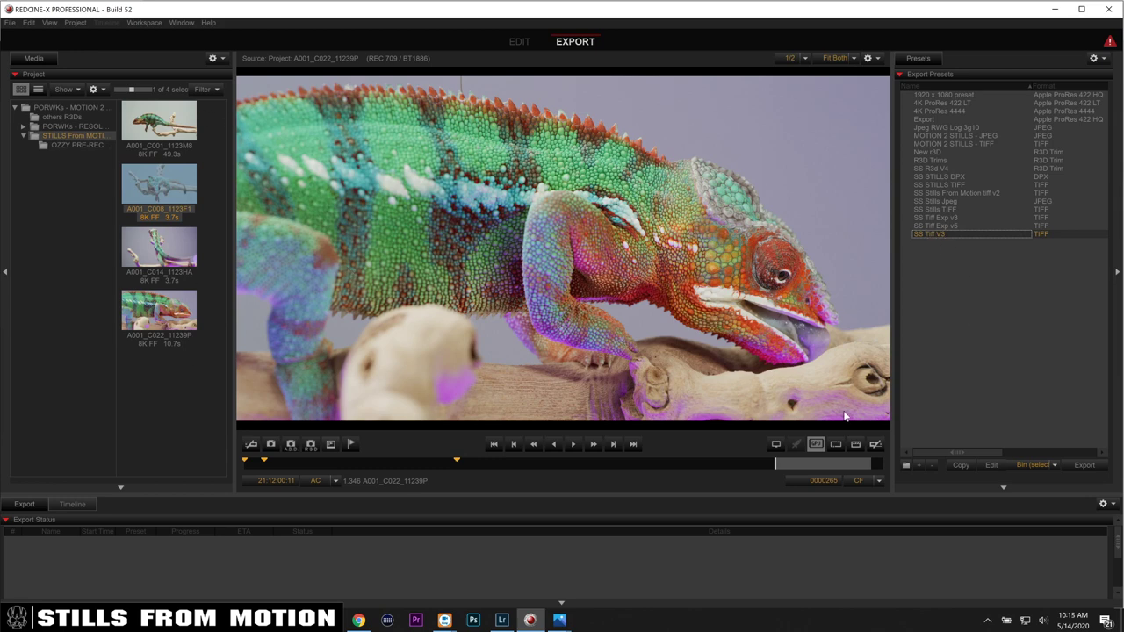
left_click(1020, 467)
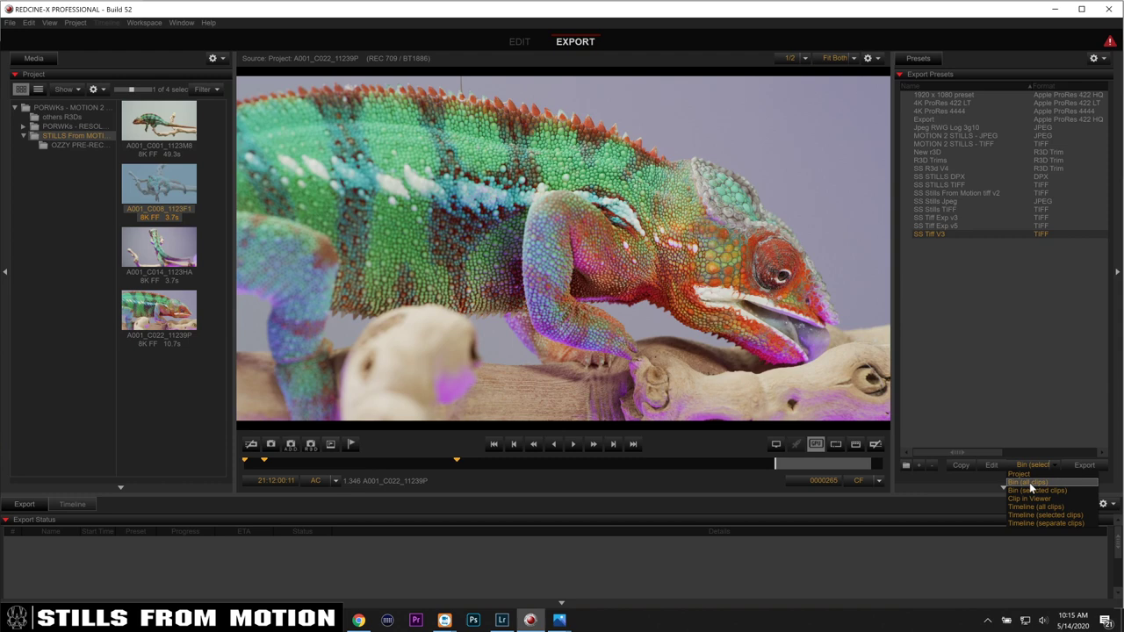
left_click(1029, 486)
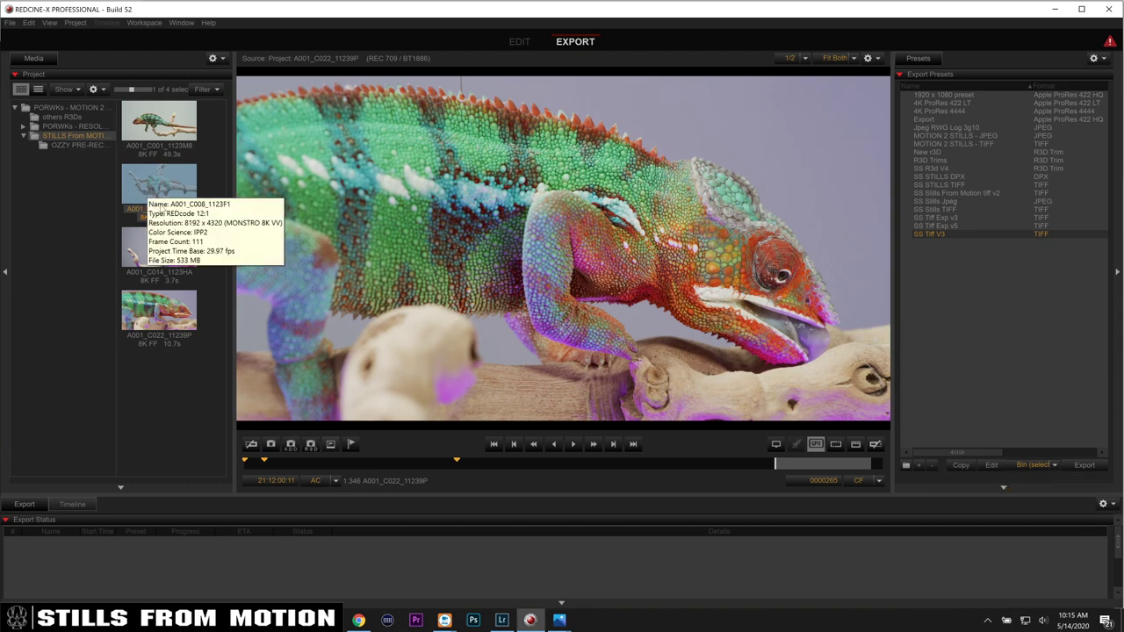
left_click(145, 234, "shift")
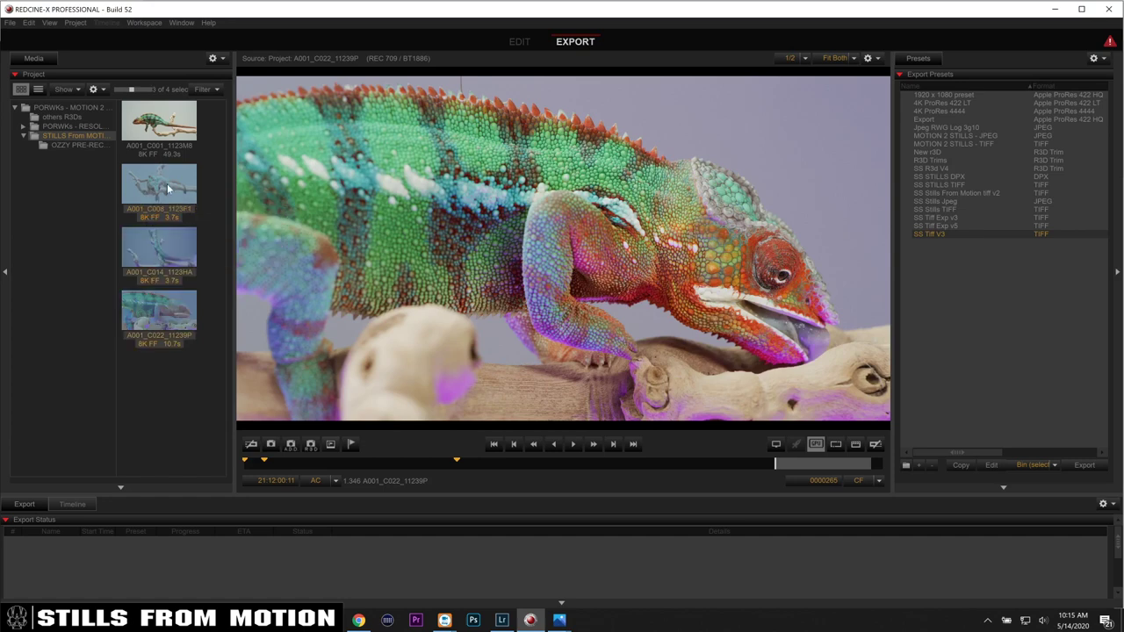
left_click(1086, 468)
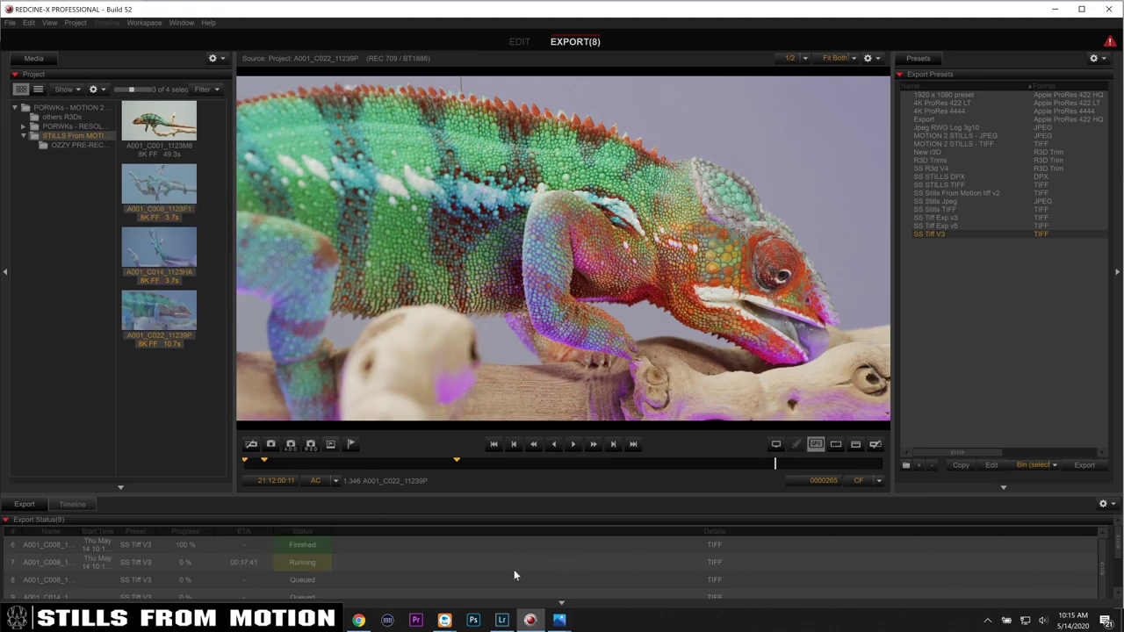
left_click(387, 620)
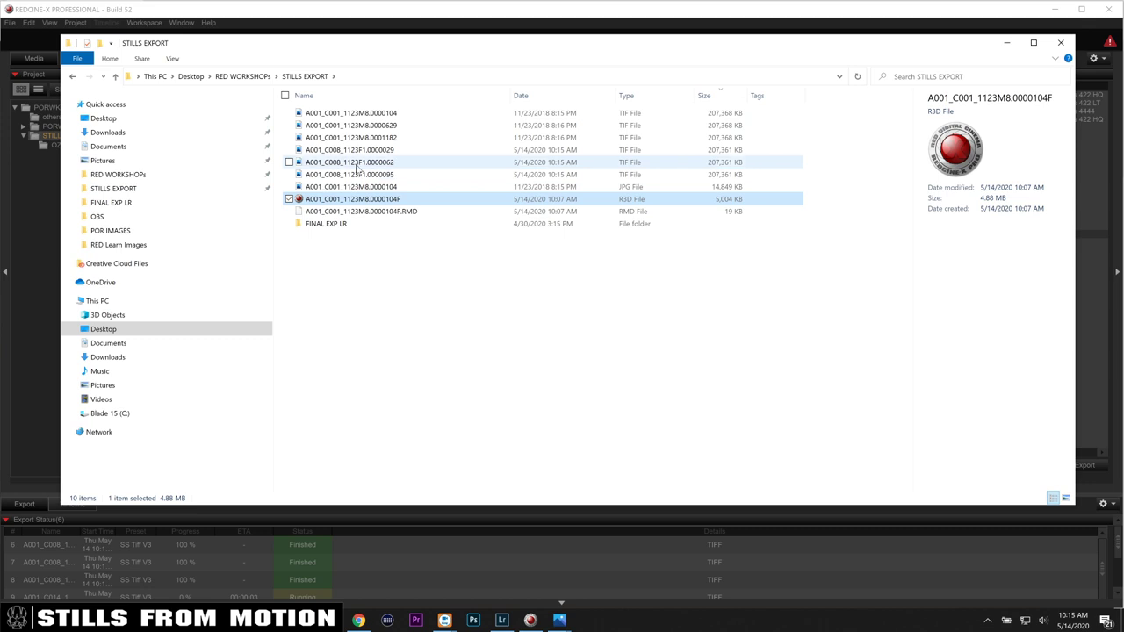
Step: Switch to Lightroom Classic and select the STILLS EXPORT folder in the library
left_click(503, 621)
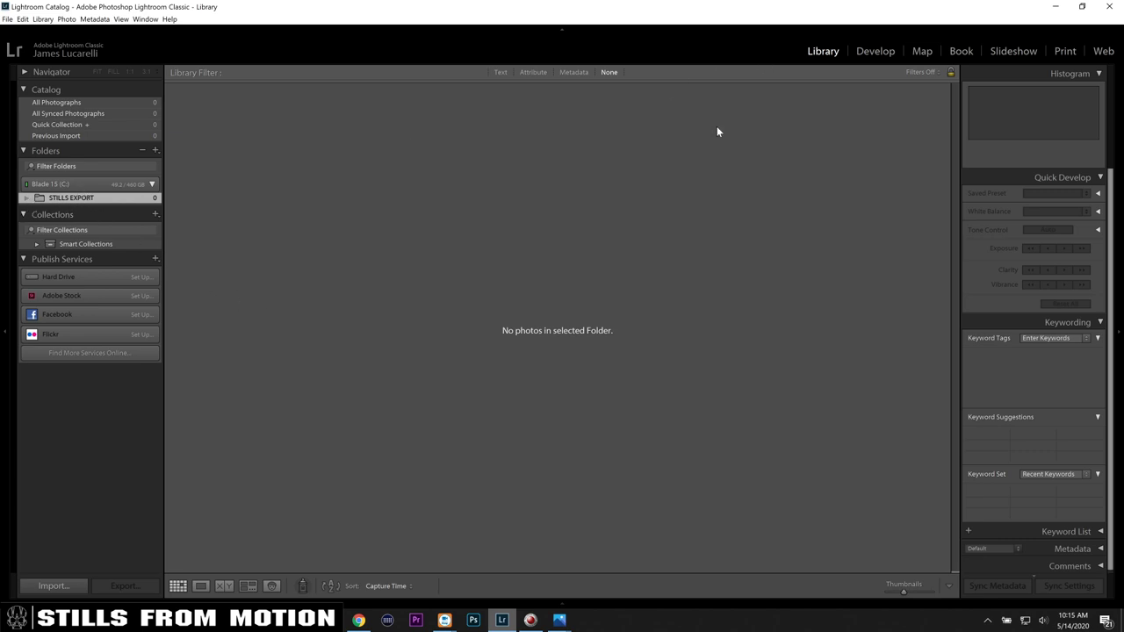
left_click(66, 243)
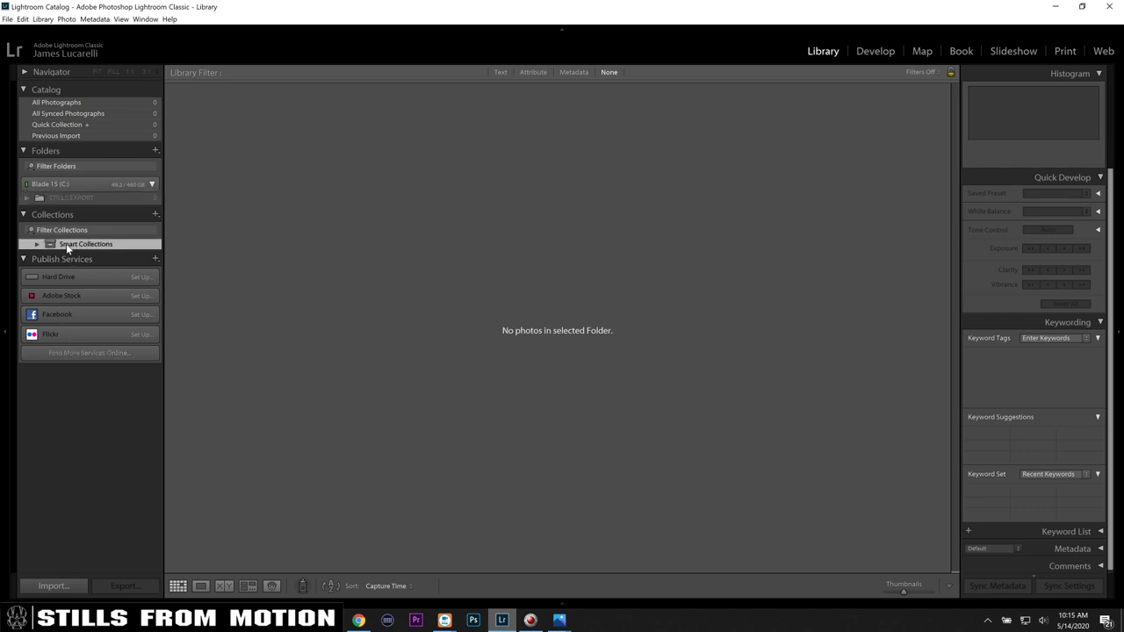
left_click(44, 200)
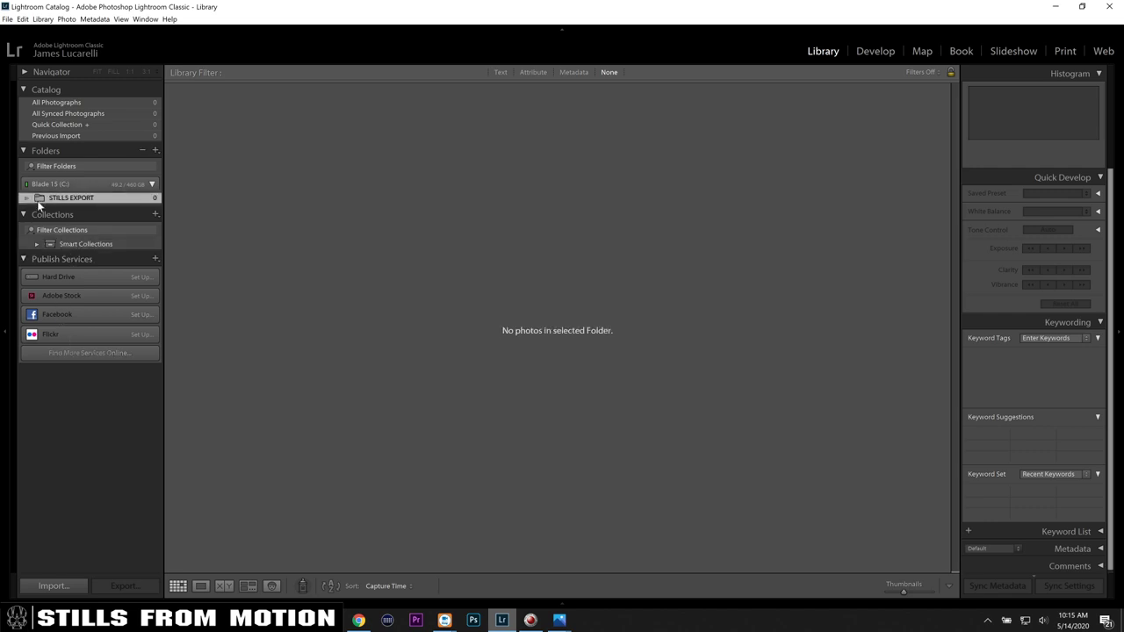
left_click(92, 185)
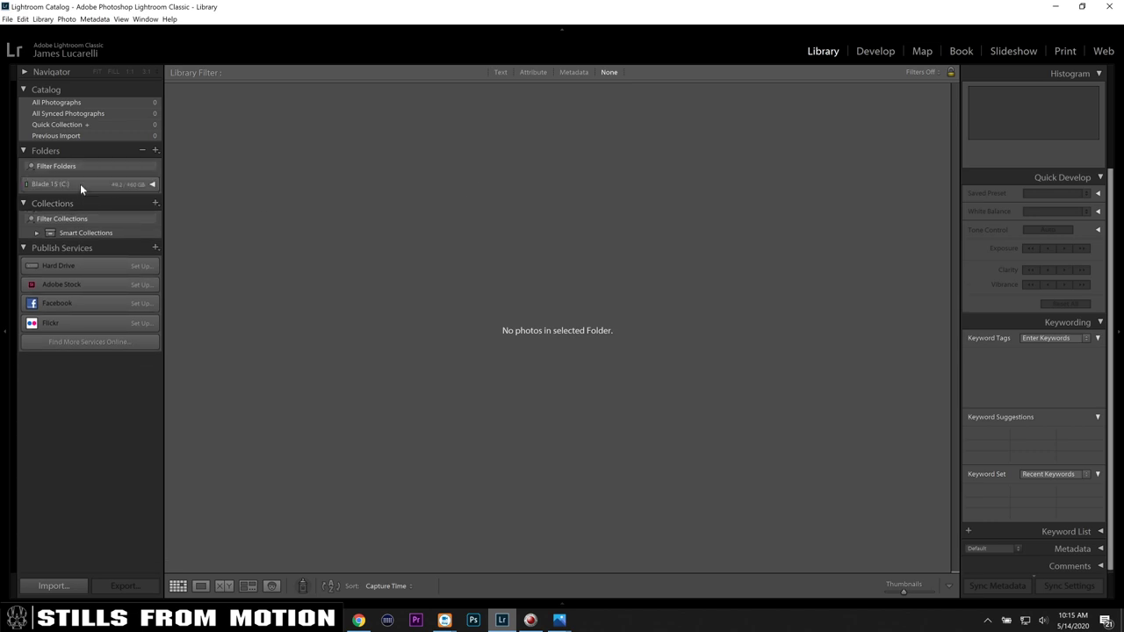
left_click(79, 184)
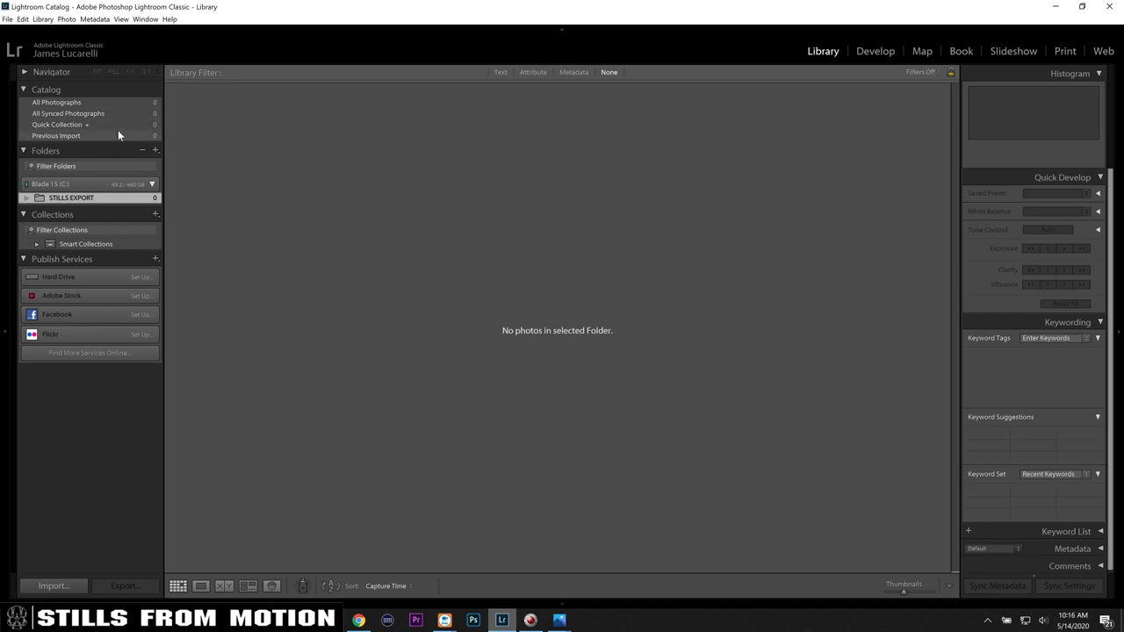
left_click(79, 167)
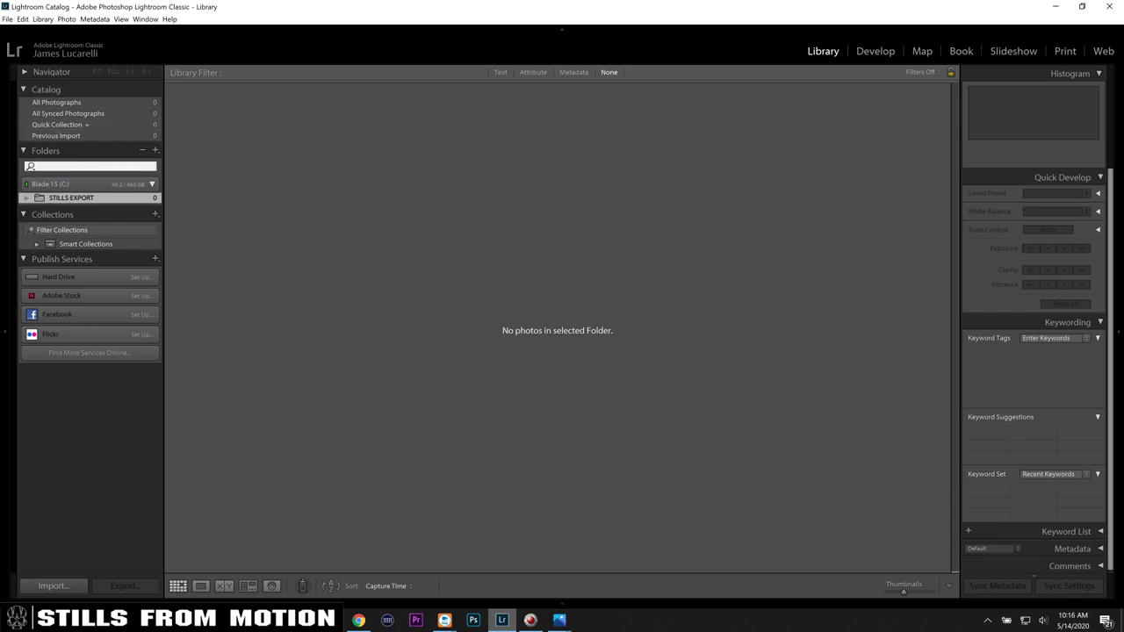
left_click(75, 183)
left_click(114, 185)
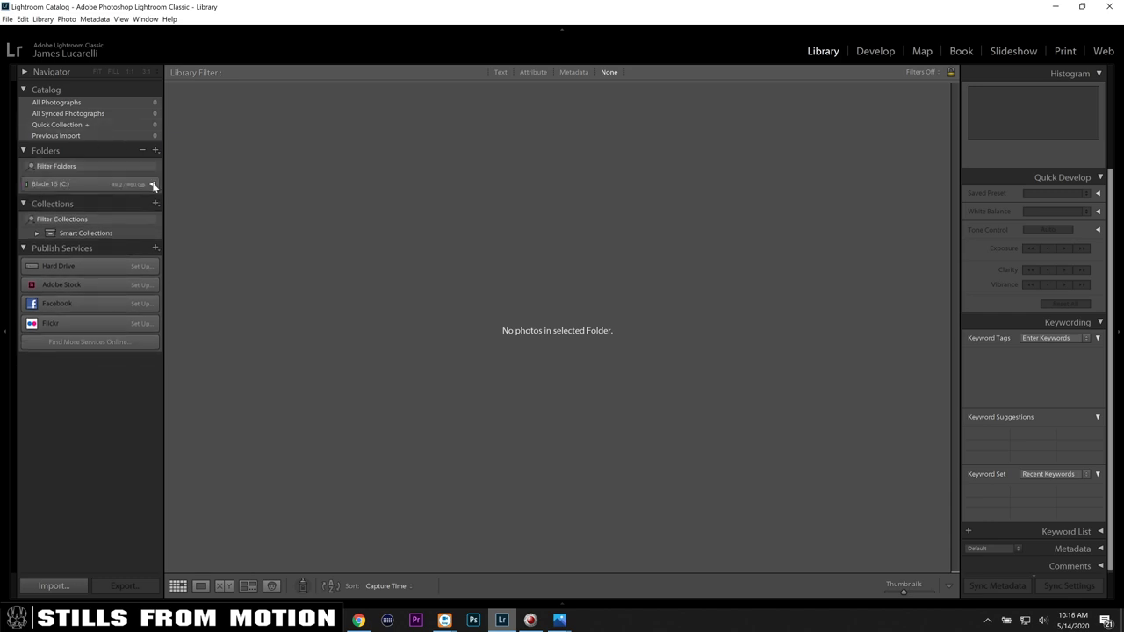
left_click(151, 184)
left_click(68, 194)
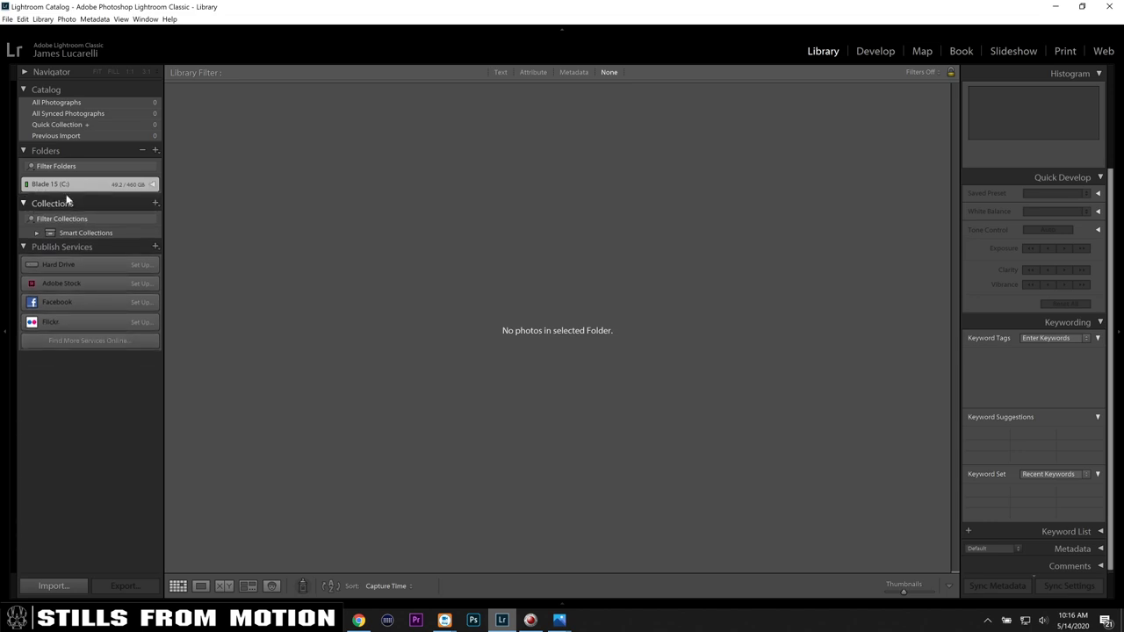
left_click(79, 136)
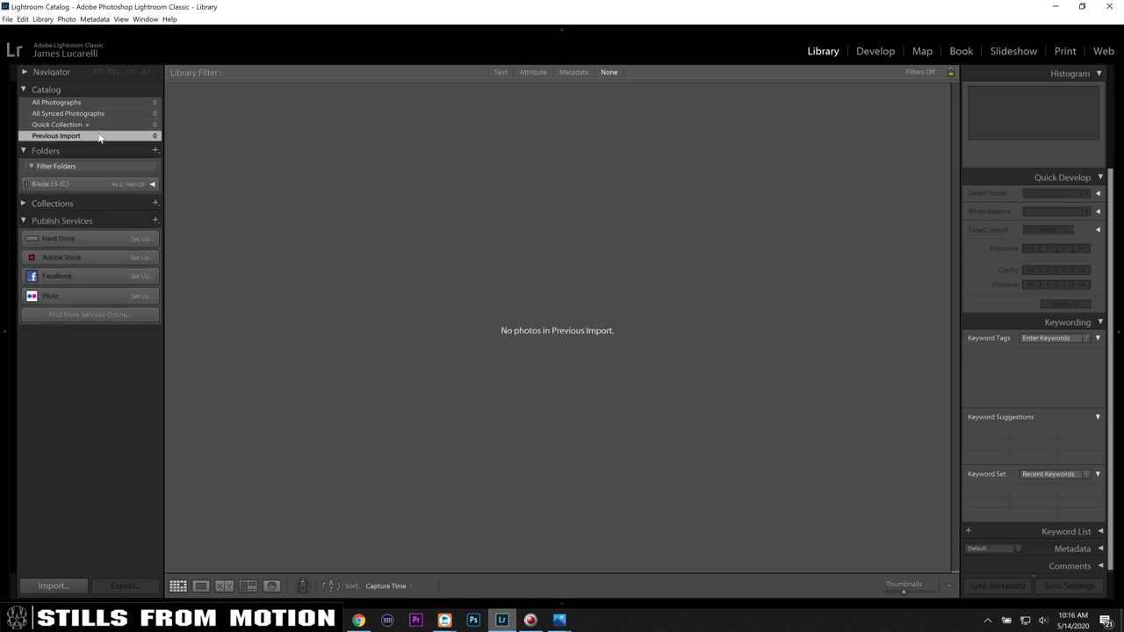
left_click(58, 166)
left_click(106, 184)
left_click(26, 201)
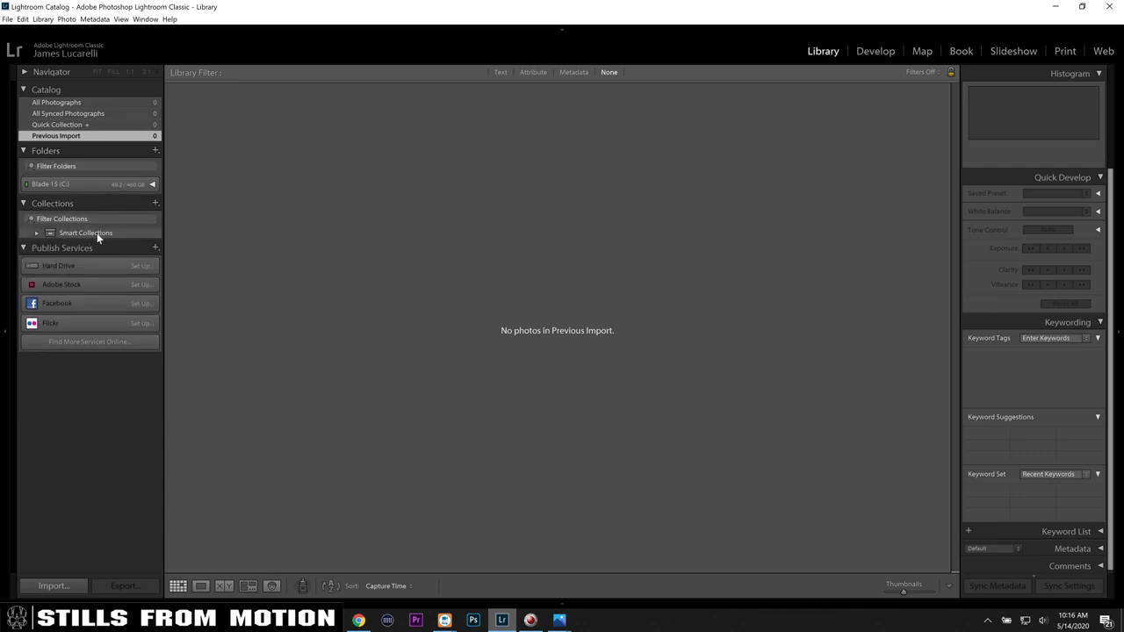
left_click(66, 182)
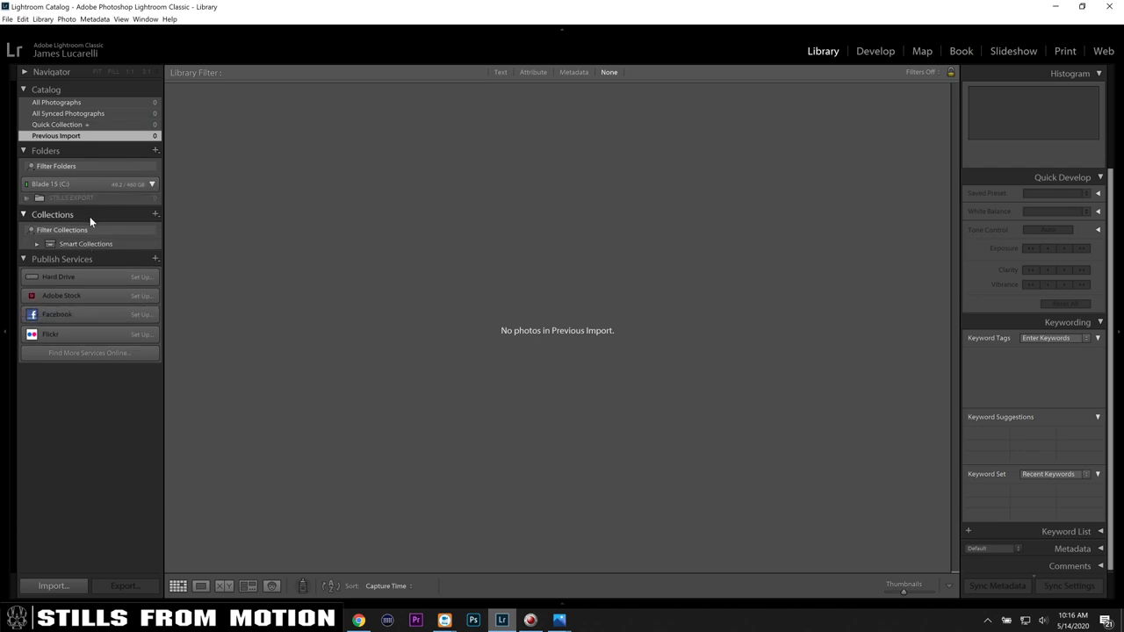
left_click(67, 199)
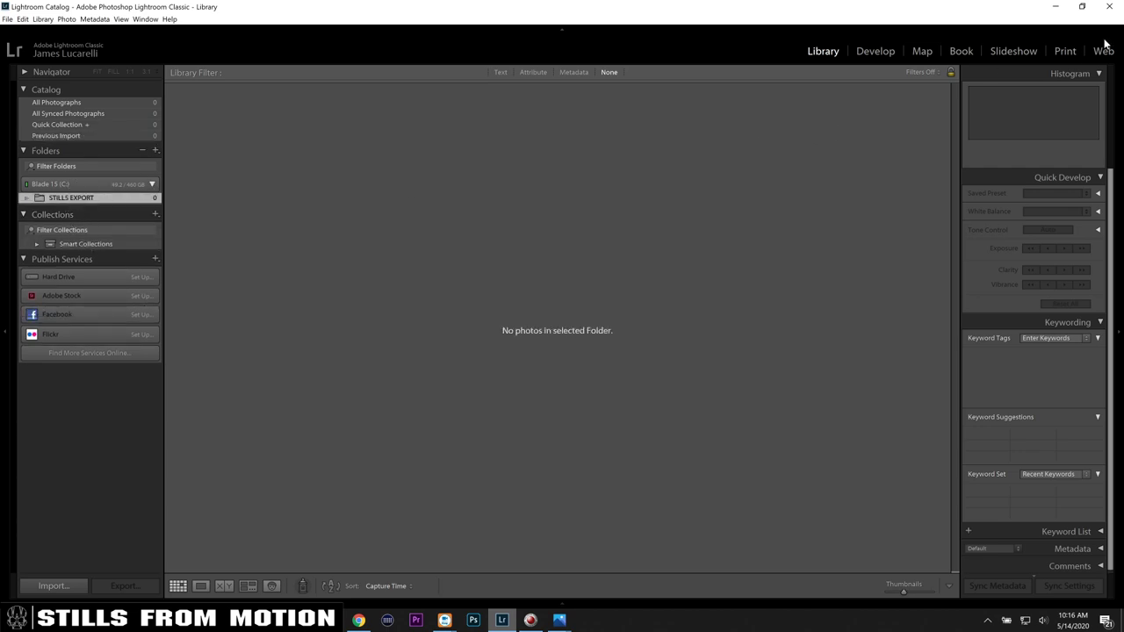
Step: Close Lightroom Classic, switch to REDCINE-X, and open clip A001_C001_1123M8 in the Edit workspace
left_click(1105, 6)
left_click(615, 318)
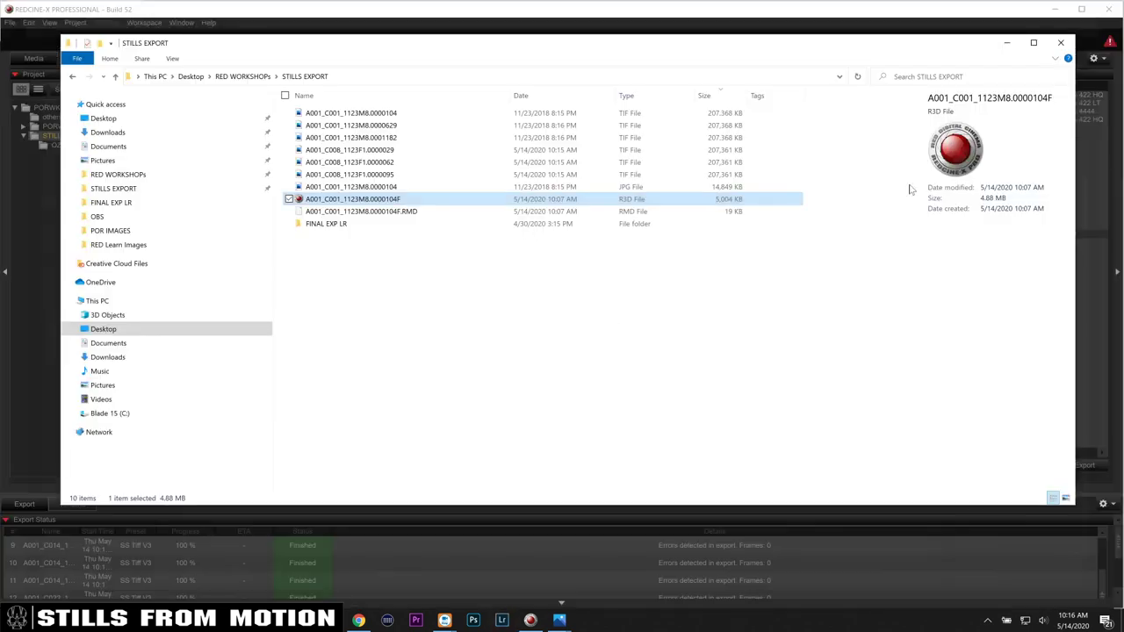
left_click(530, 621)
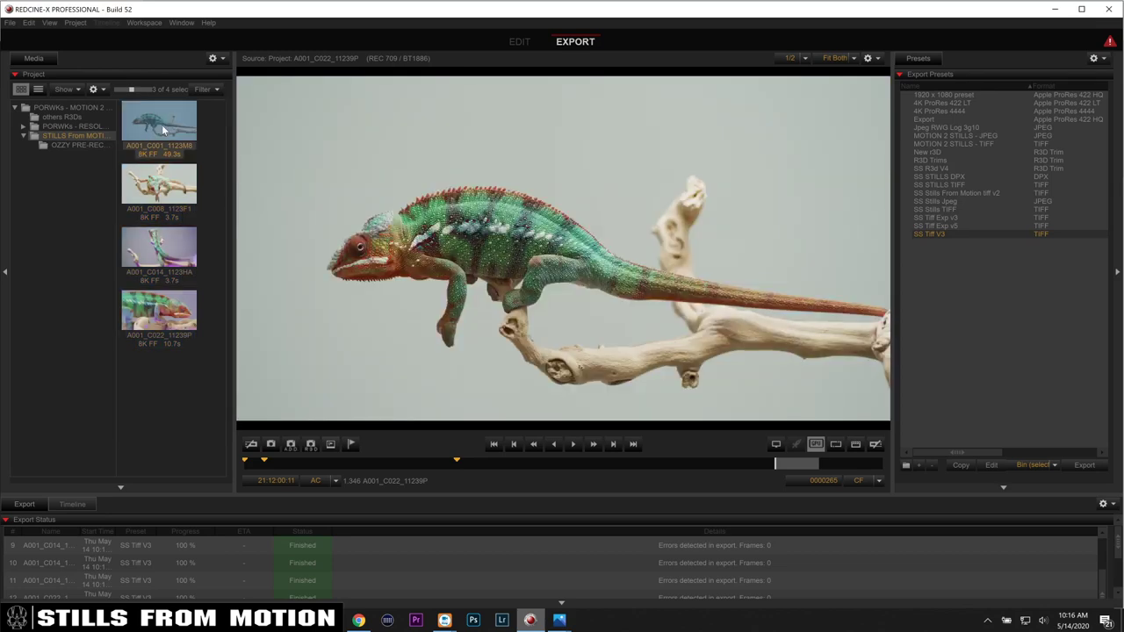
double_click(162, 125)
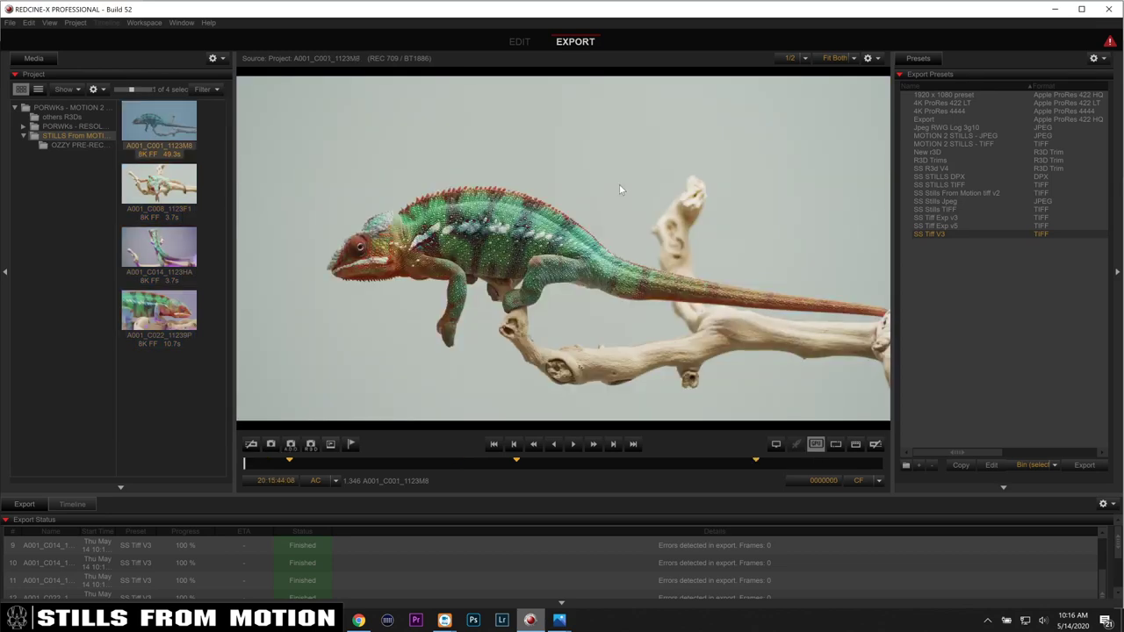
left_click(520, 43)
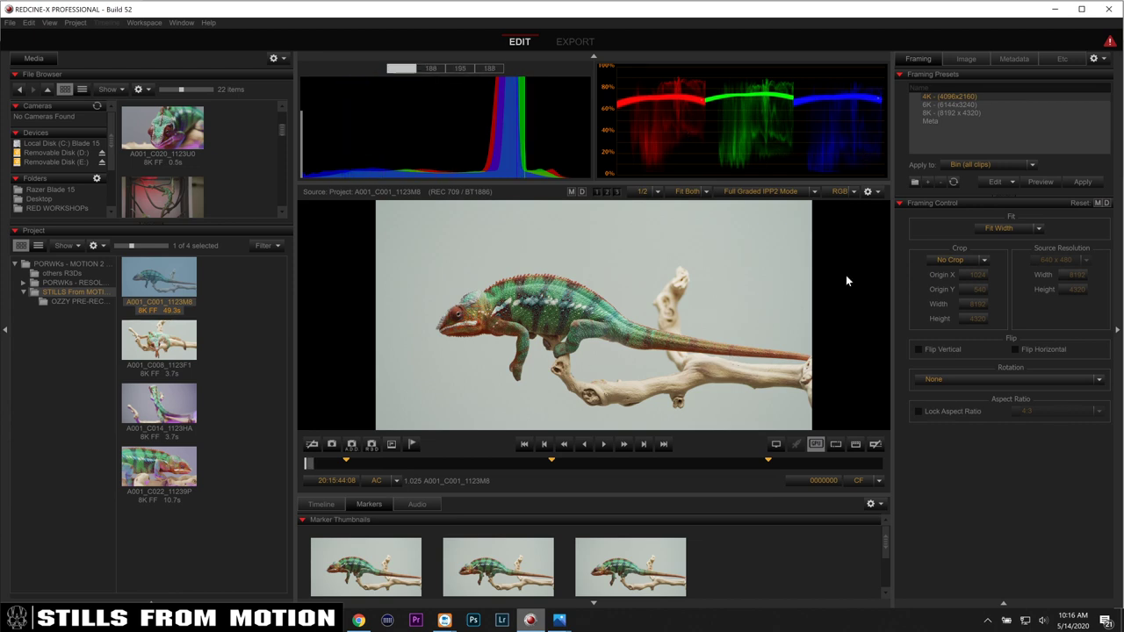
Step: Preview the 4K (4096x2160) and 6K (6144x3240) framing presets on the clip without applying either
left_click(1040, 182)
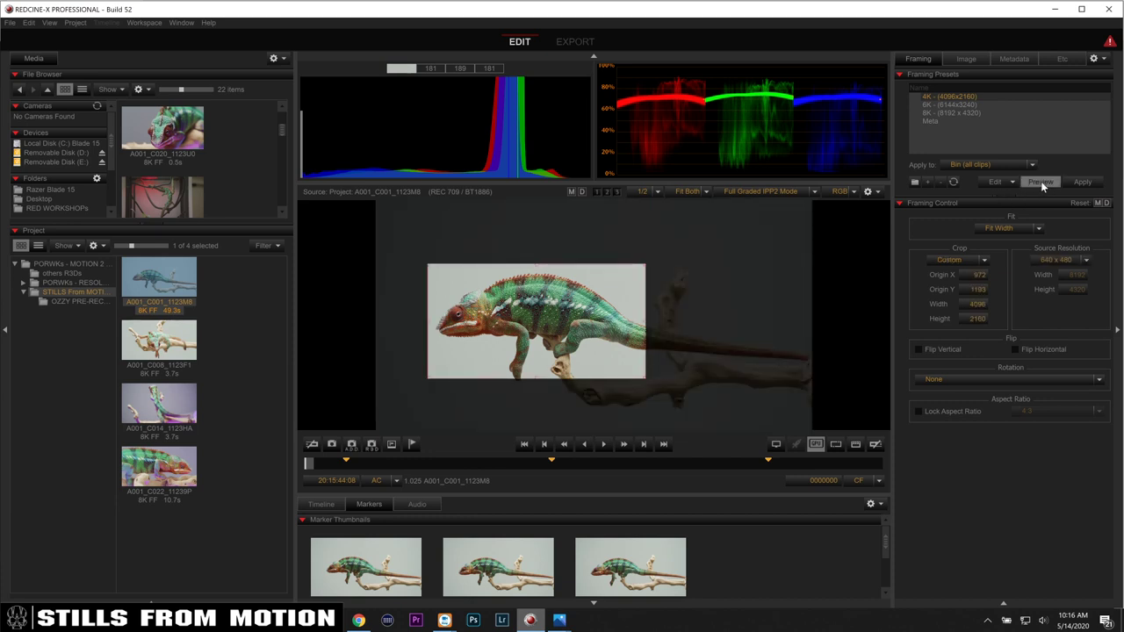
left_click(1041, 181)
left_click(970, 106)
left_click(1037, 181)
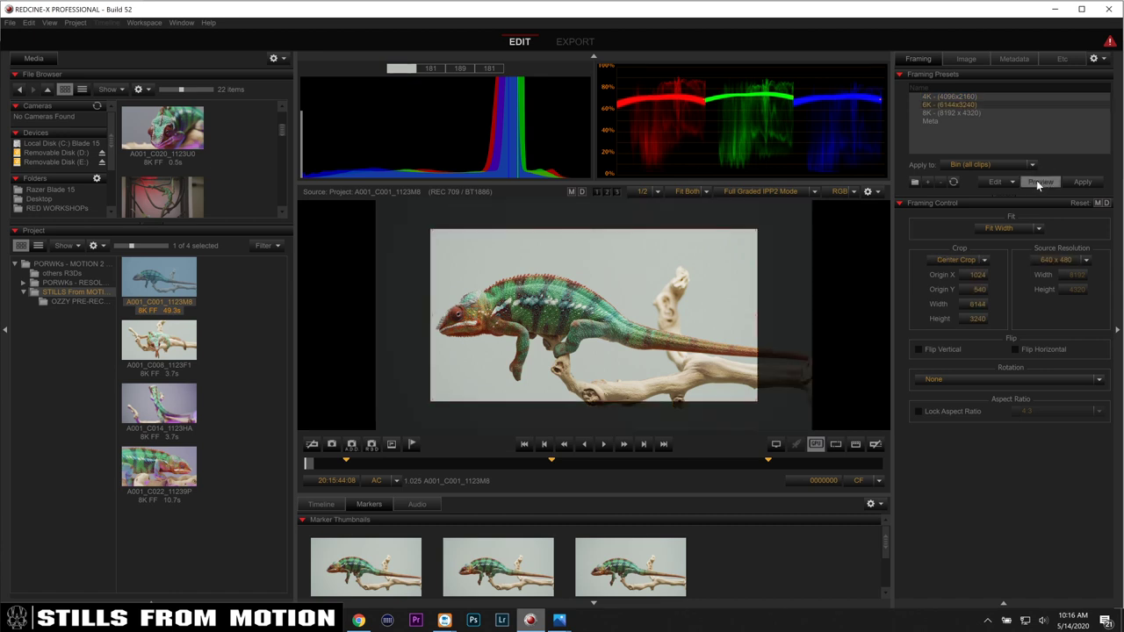
left_click(1037, 181)
left_click(1037, 181)
left_click(1036, 180)
left_click(951, 97)
left_click(1036, 183)
left_click(1036, 182)
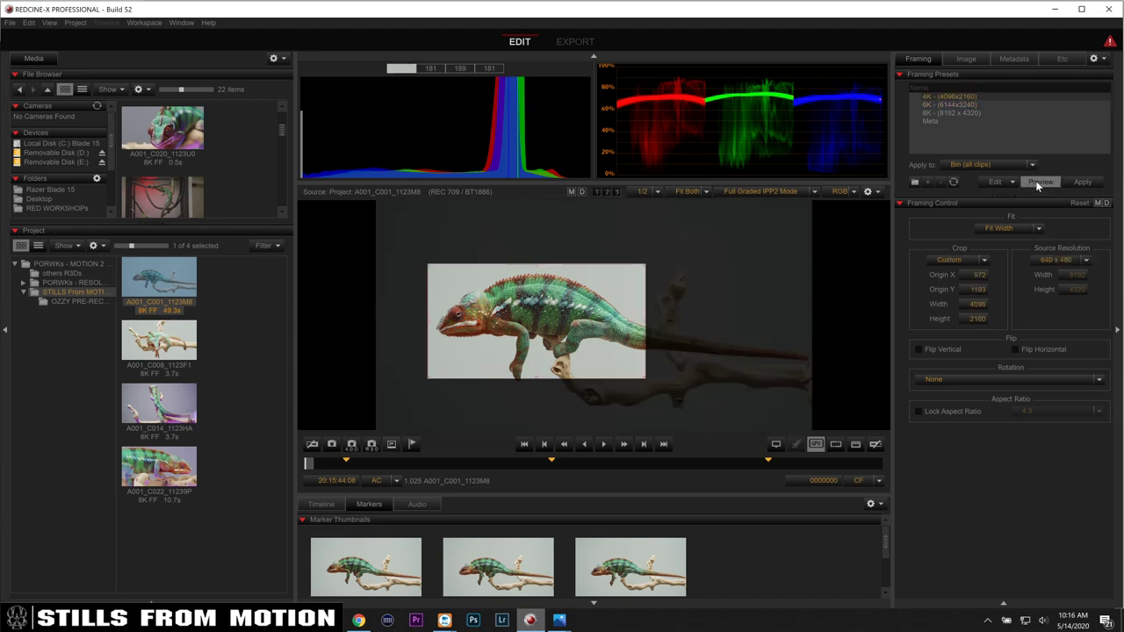
left_click(1037, 182)
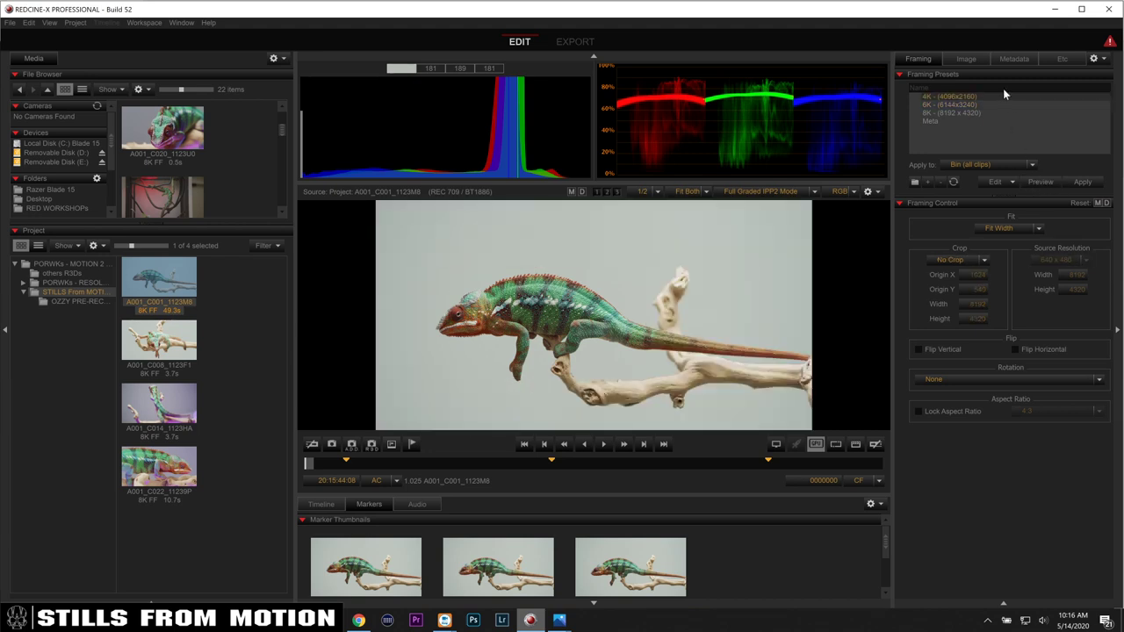
Step: View the clip full screen, inspect the chameleon's detail up close, and return to the editing layout
double_click(606, 318)
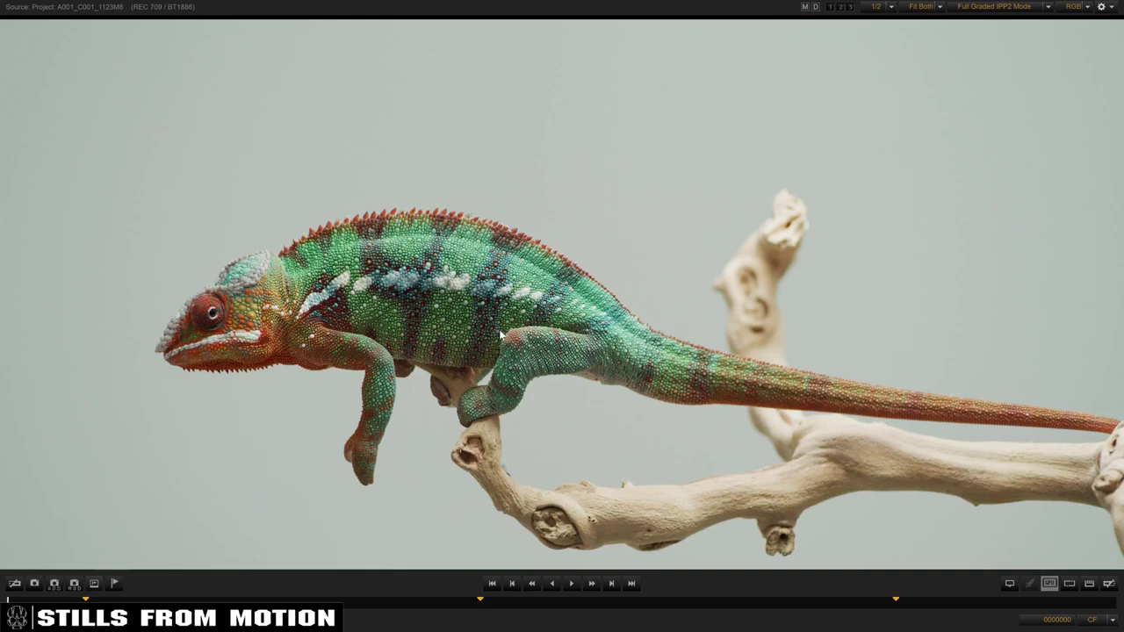
scroll(455, 299, "up", 2)
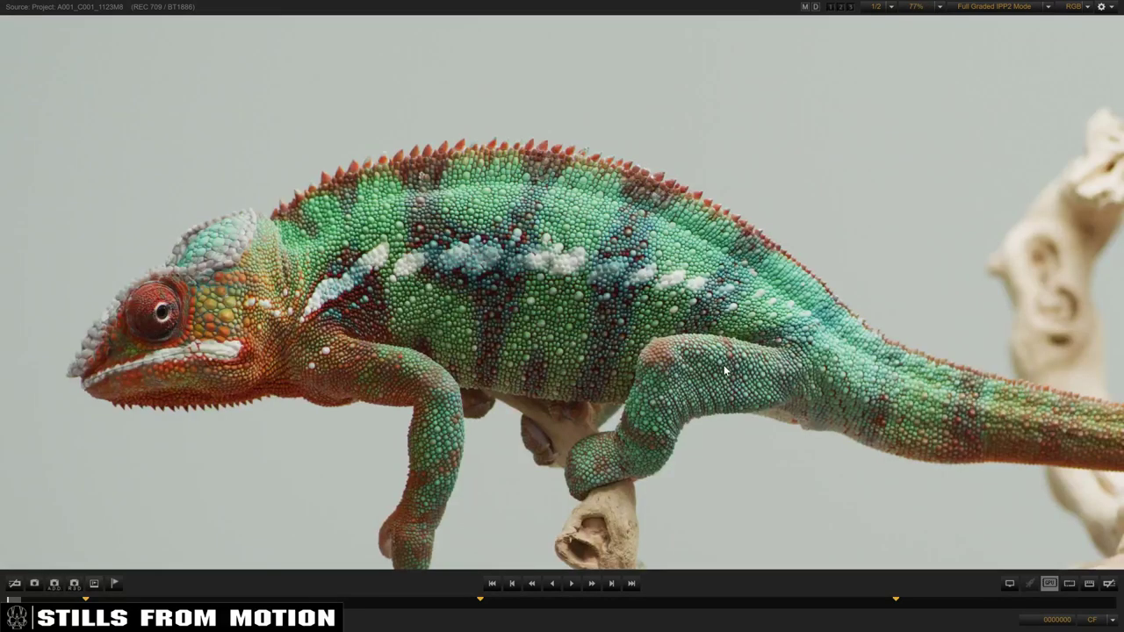
left_click_drag(725, 373, 592, 310)
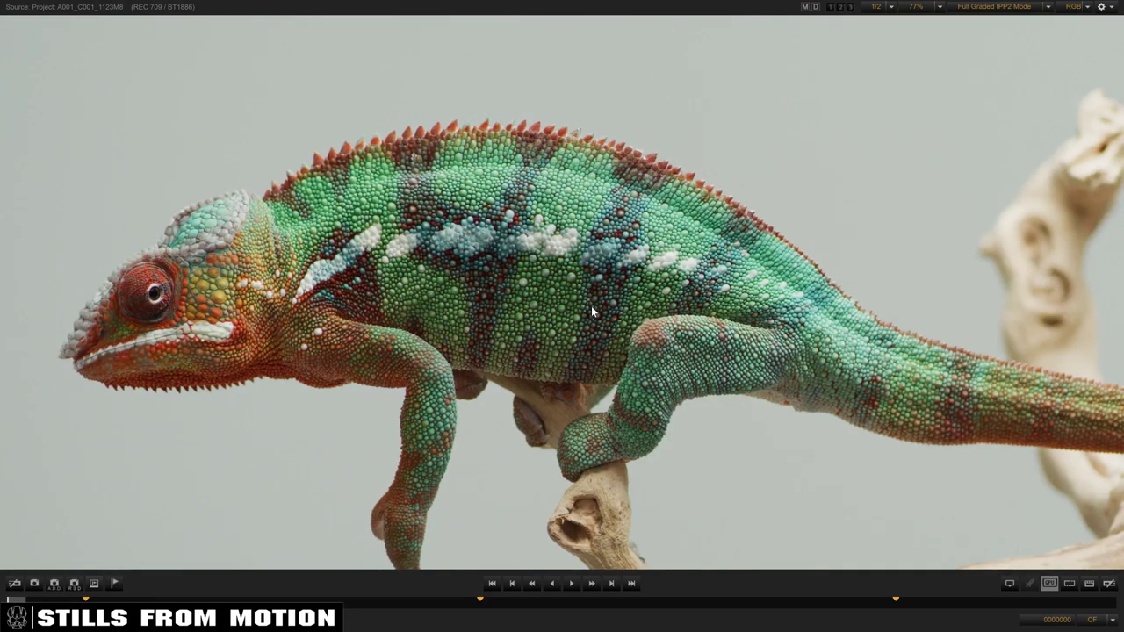
key("ctrl+0")
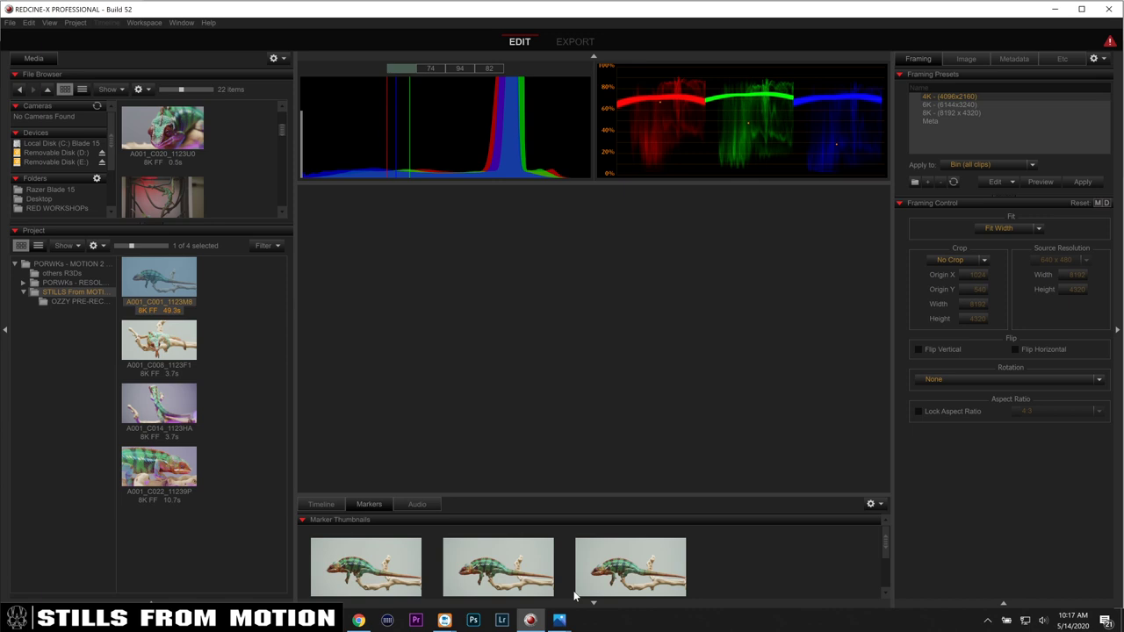
Step: Relaunch Lightroom Classic and bring the STILLS EXPORT folder window in File Explorer to the front
left_click(502, 622)
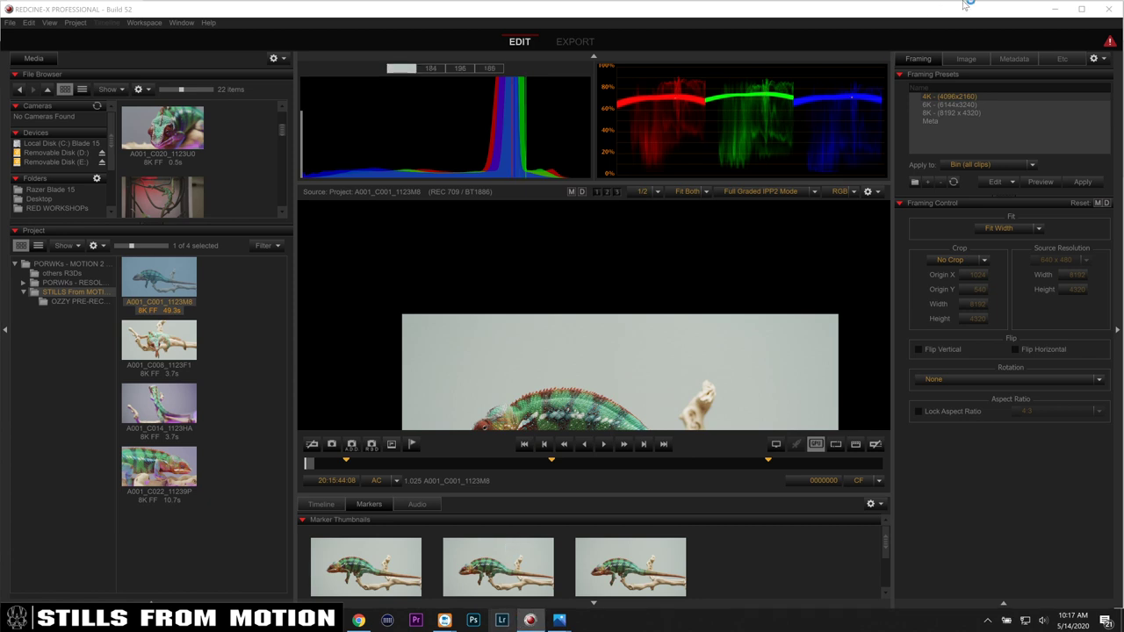
left_click(1055, 9)
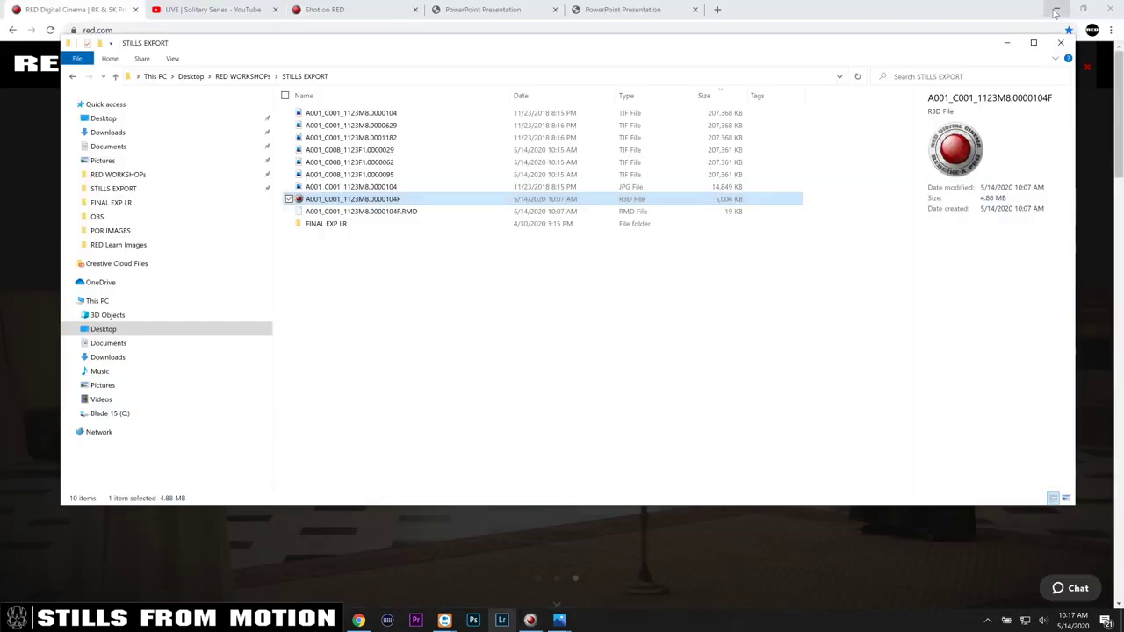
left_click(501, 620)
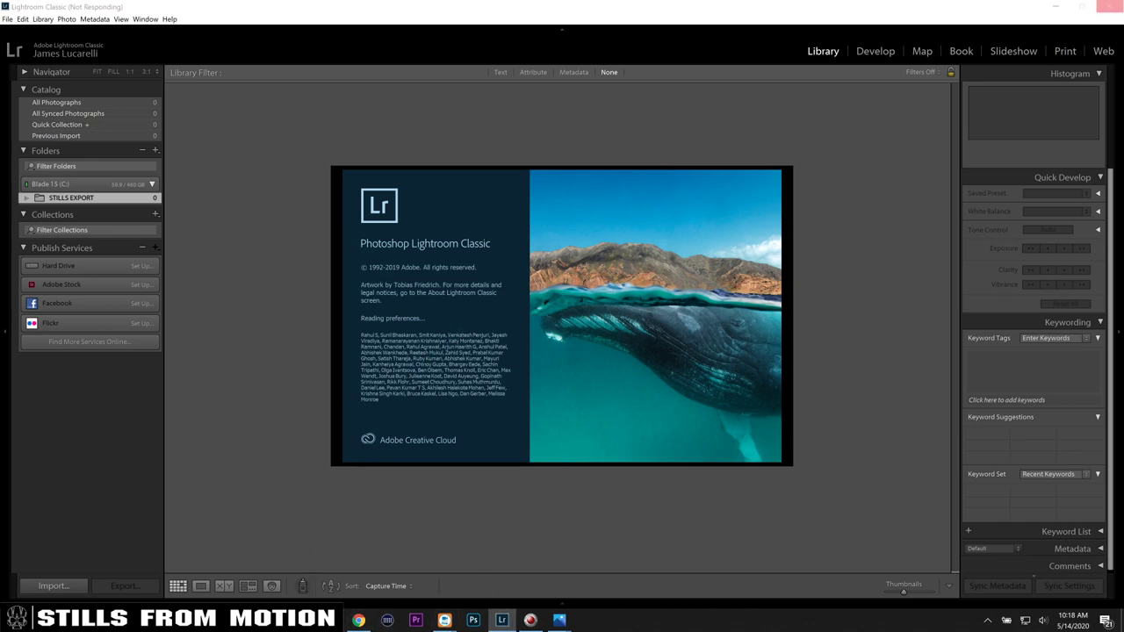
key("alt+Tab")
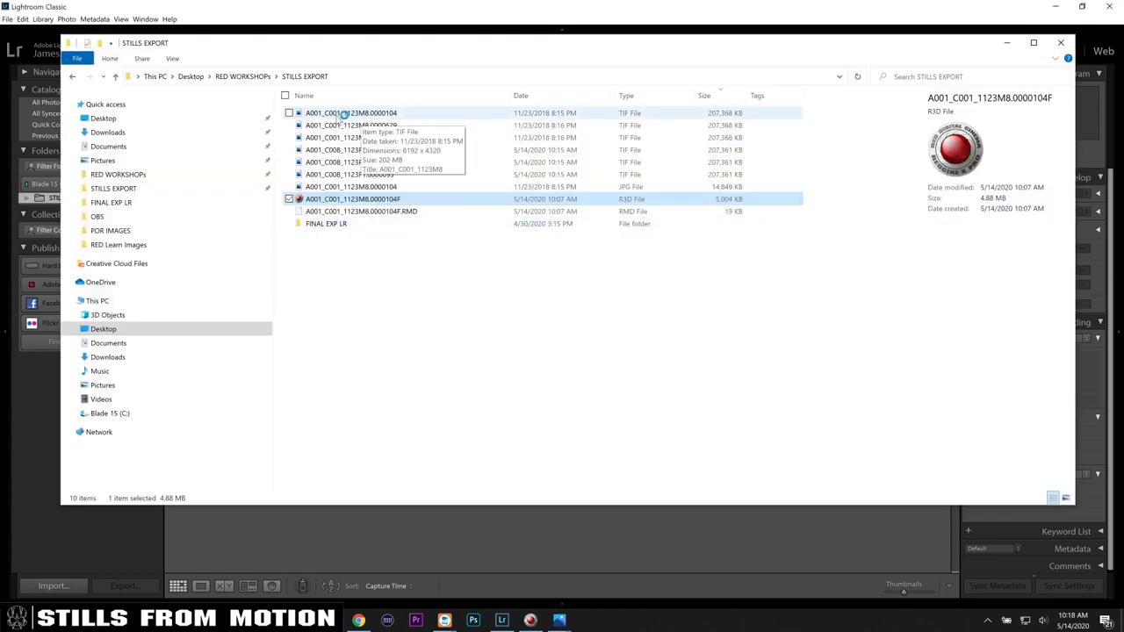
Step: Open the exported TIFF A001_C001_1123M8.0000104 in Photos and inspect the chameleon's scales and back ridge up close
left_click(339, 114)
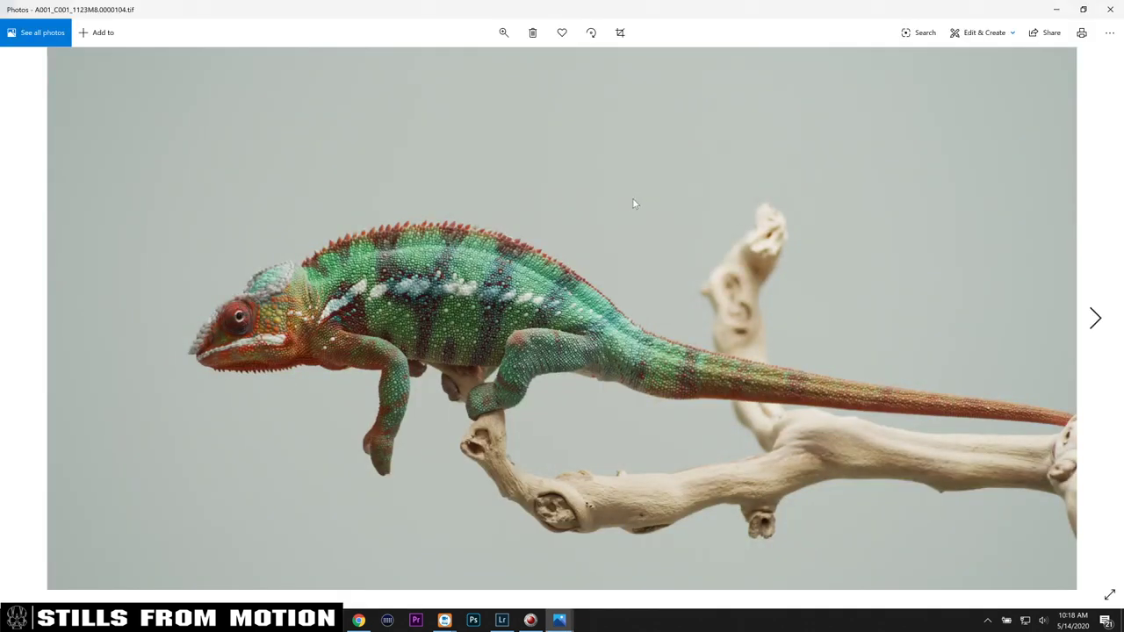
left_click(502, 33)
left_click_drag(449, 63, 497, 69)
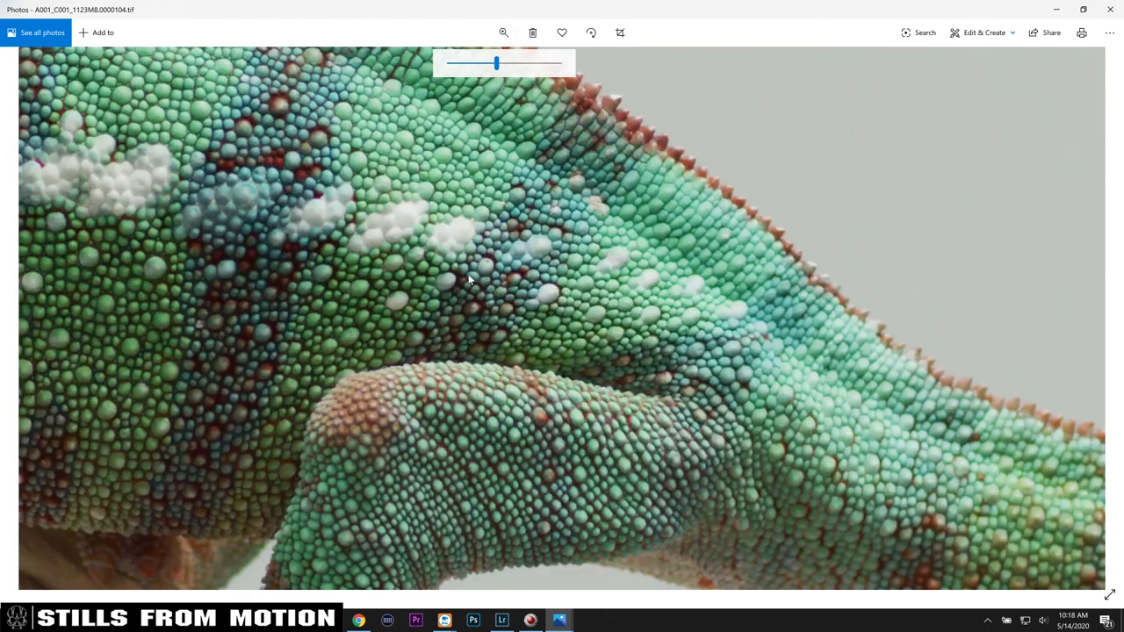
left_click_drag(469, 279, 719, 439)
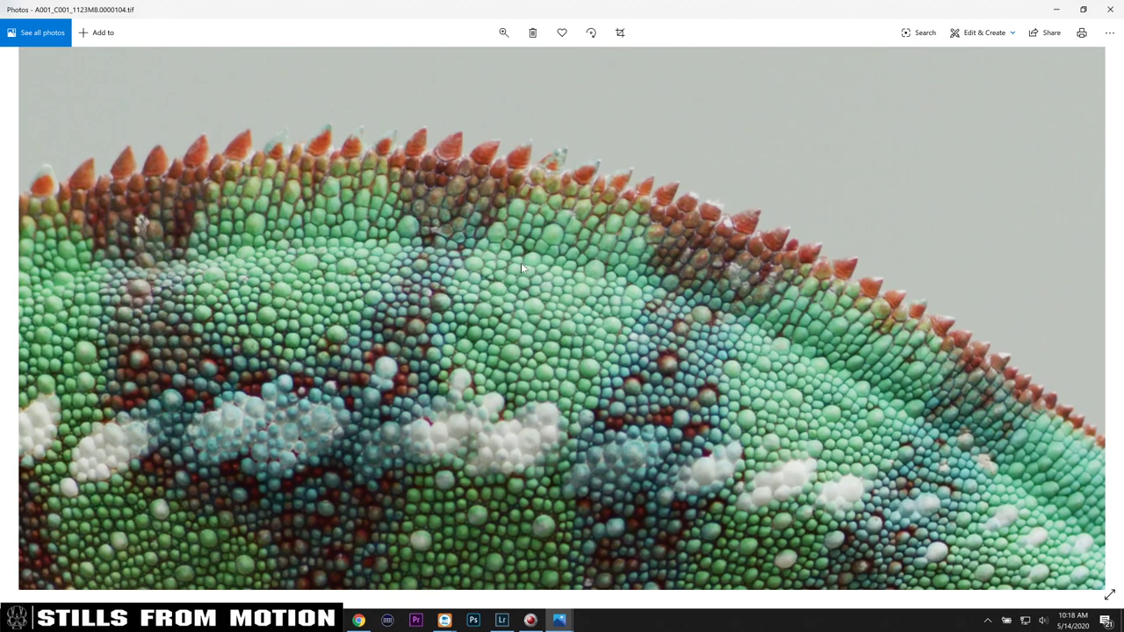
left_click_drag(520, 263, 591, 290)
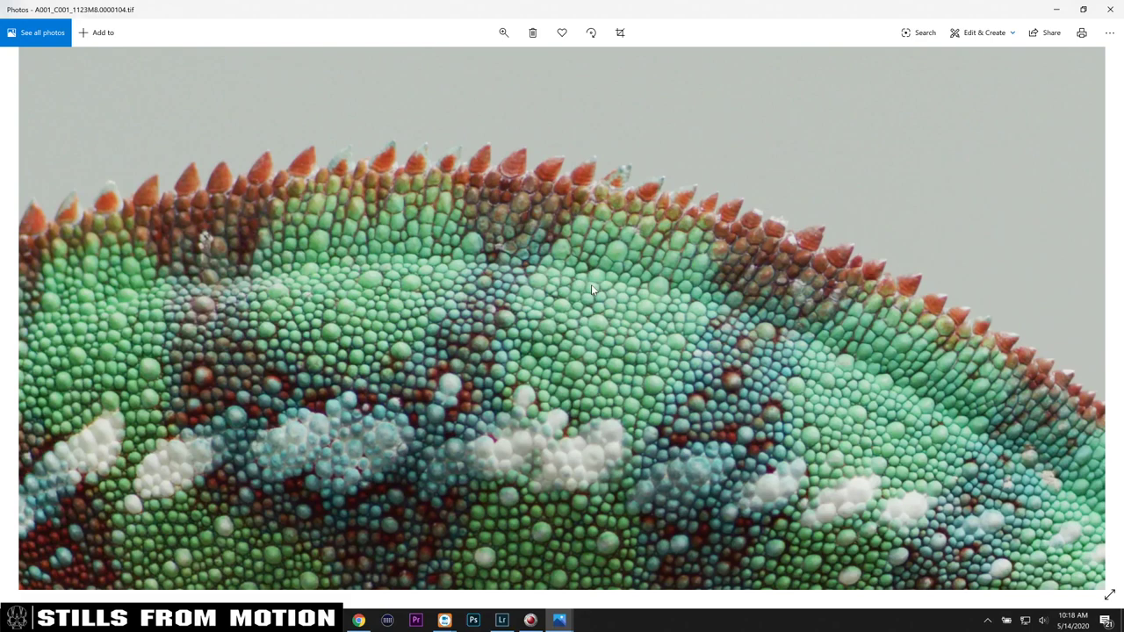
scroll(591, 284, "down", 3)
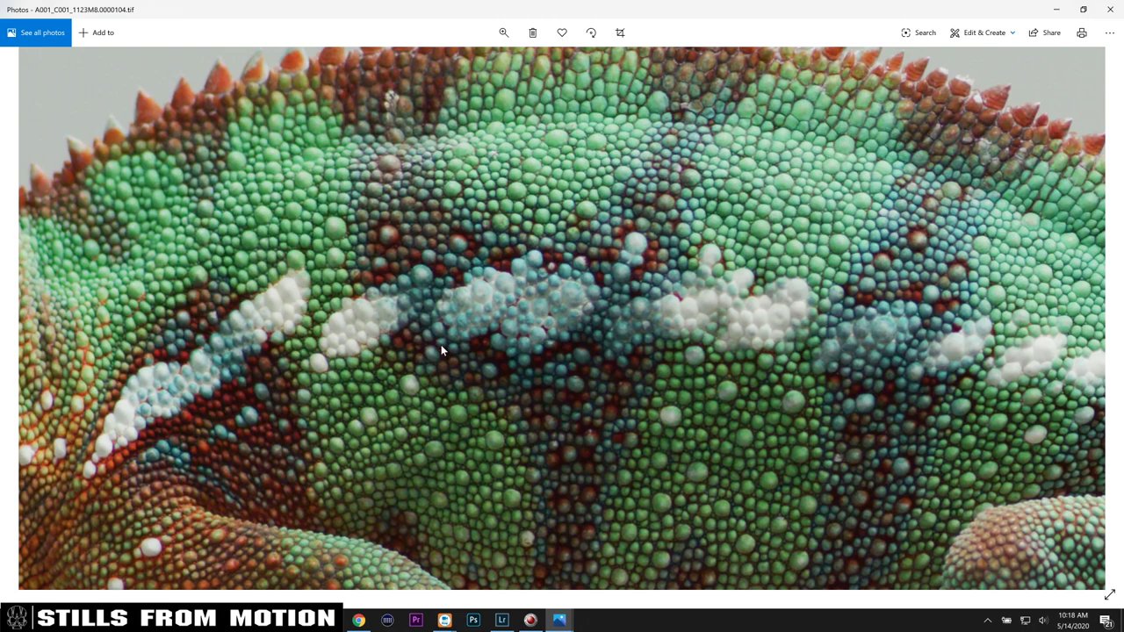
Step: Switch to Lightroom Classic and import the stills from the STILLS EXPORT folder into the catalog, excluding the video clip
left_click(501, 621)
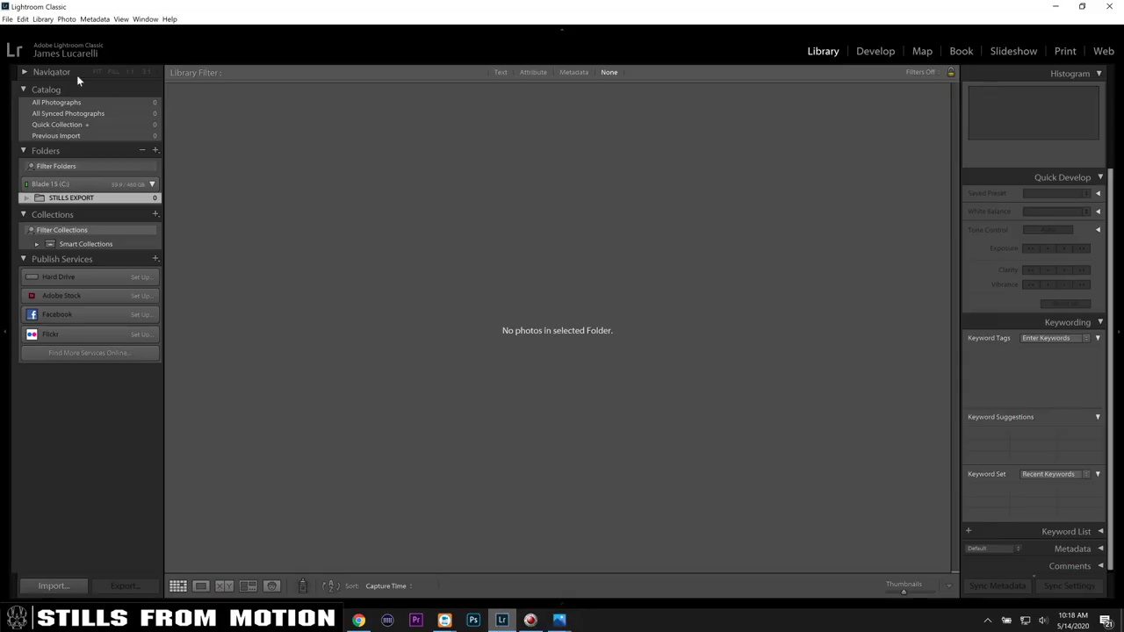
left_click(6, 19)
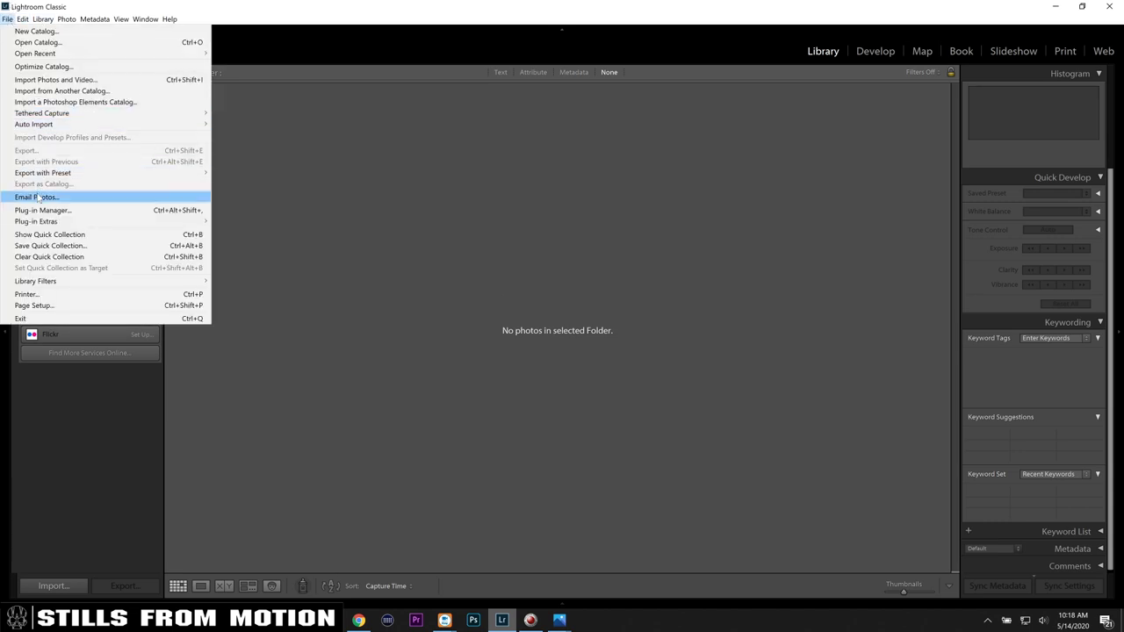
mouse_move(45, 118)
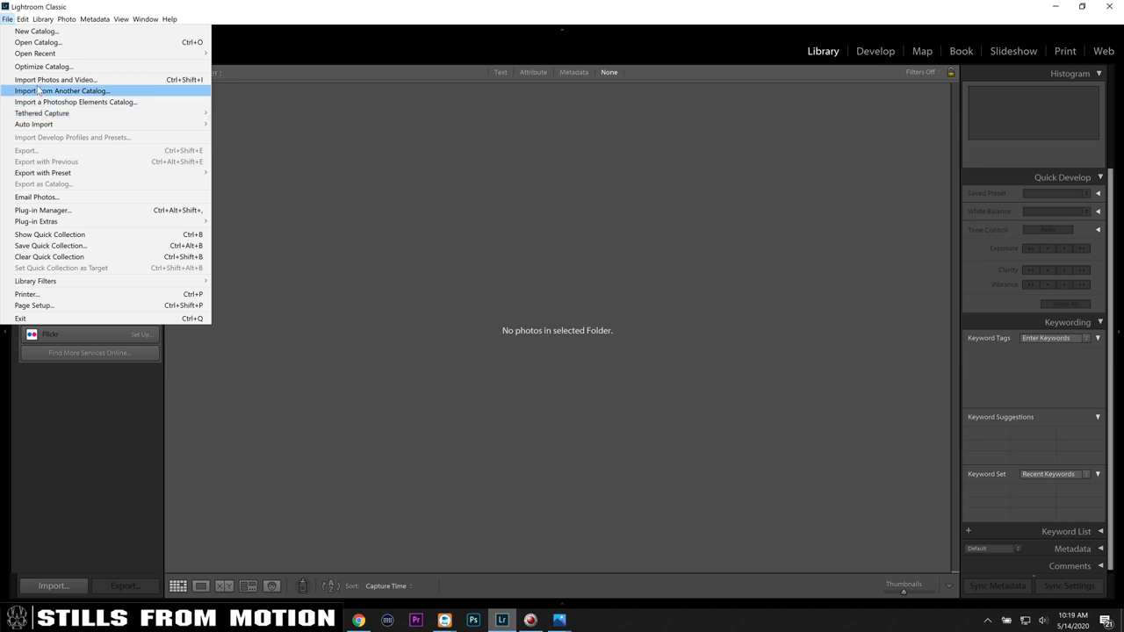
left_click(88, 80)
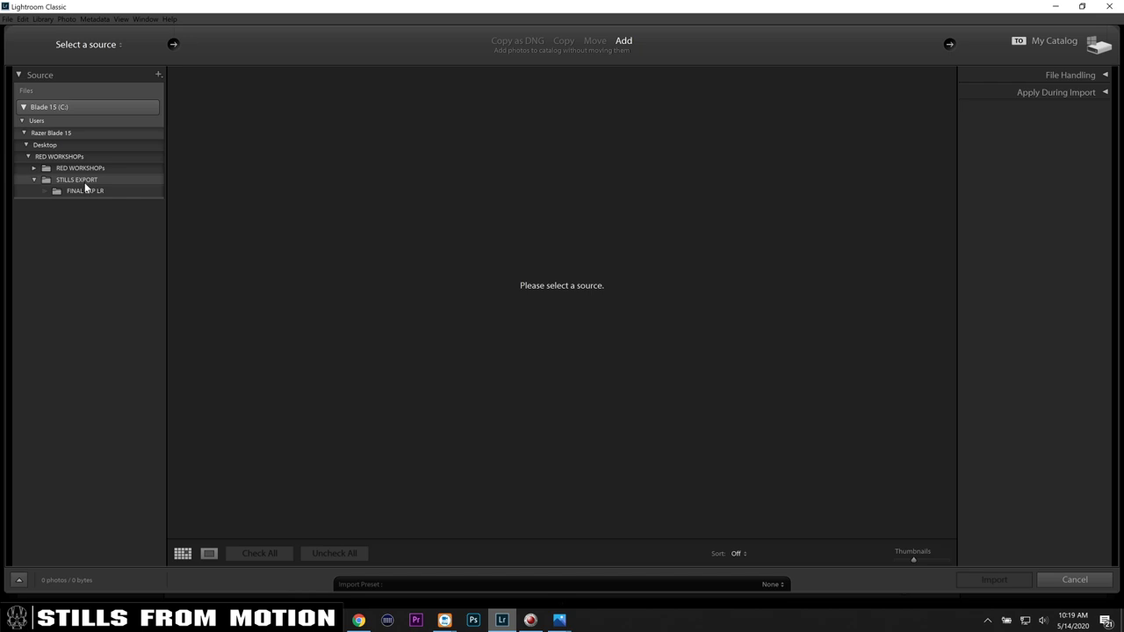
left_click(84, 182)
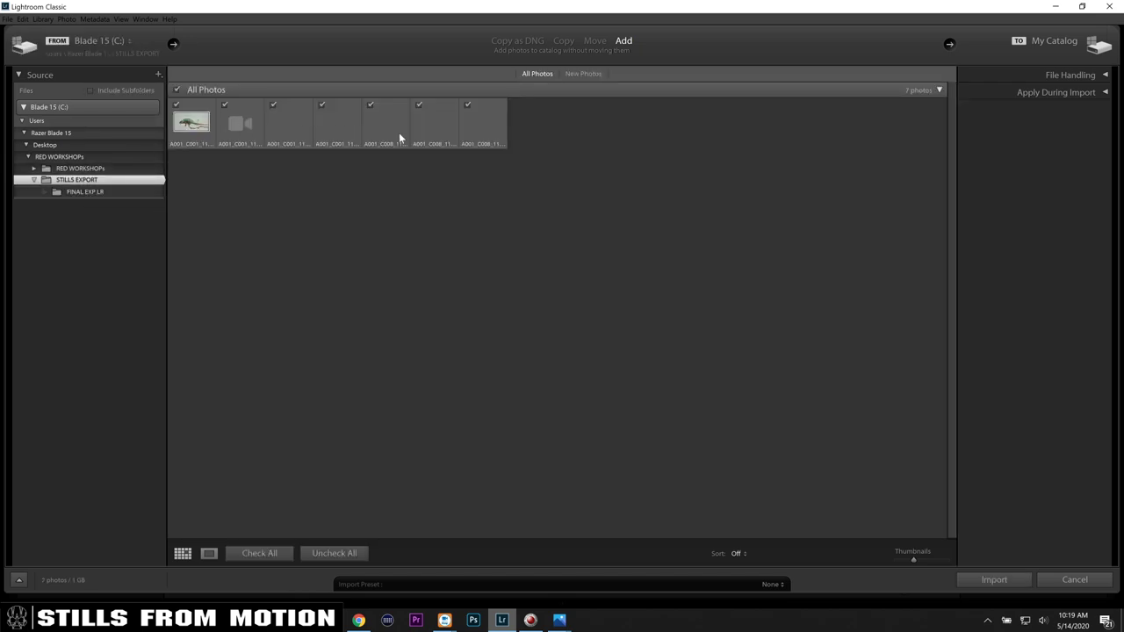
left_click(224, 105)
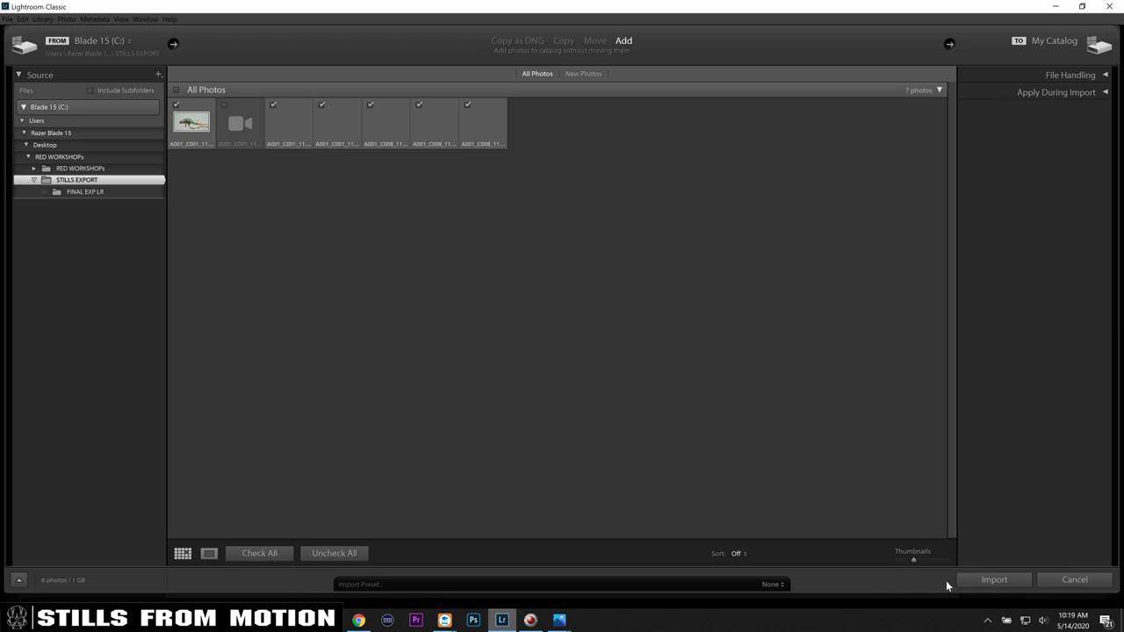
left_click(984, 582)
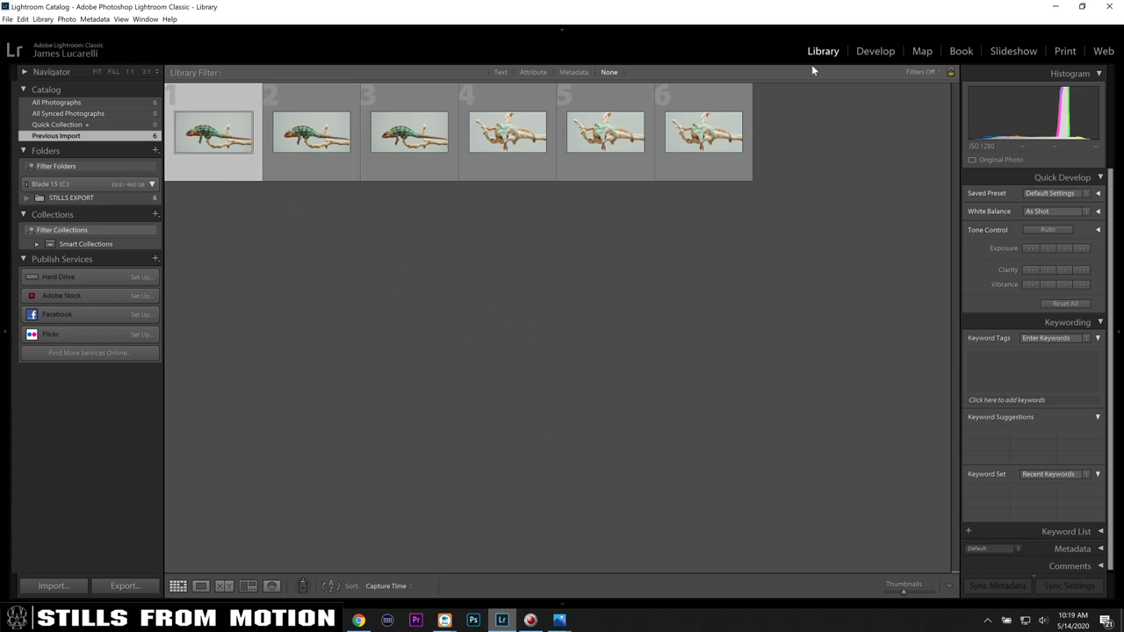
Step: Apply the Vivid color, Light sharpening and Medium vignetting presets to the first imported chameleon still in Develop
left_click(861, 54)
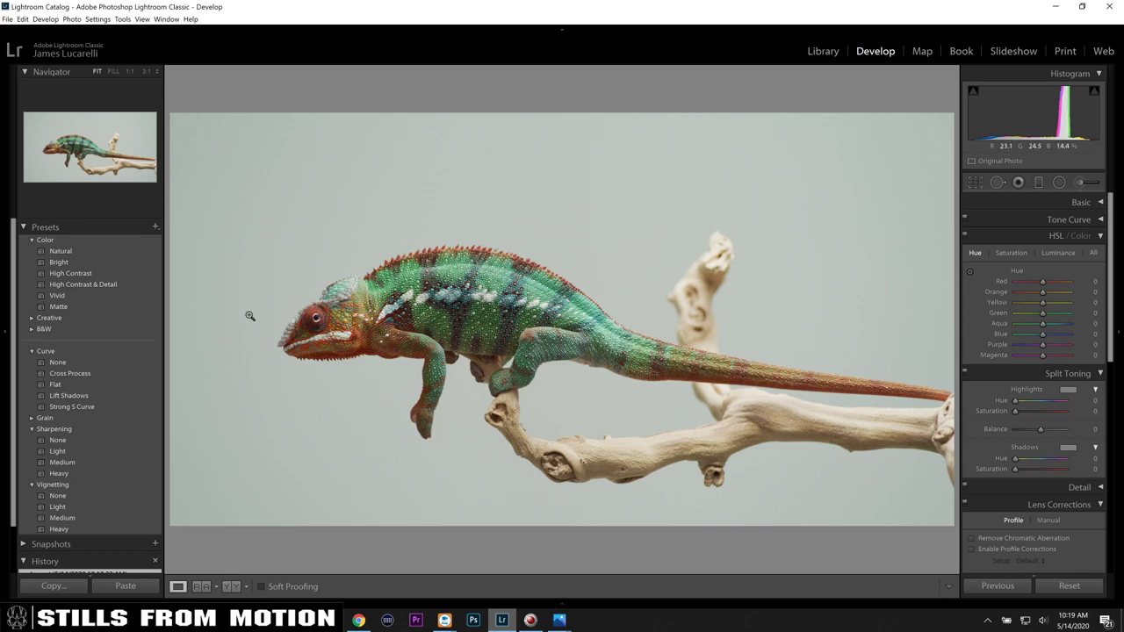
left_click(73, 295)
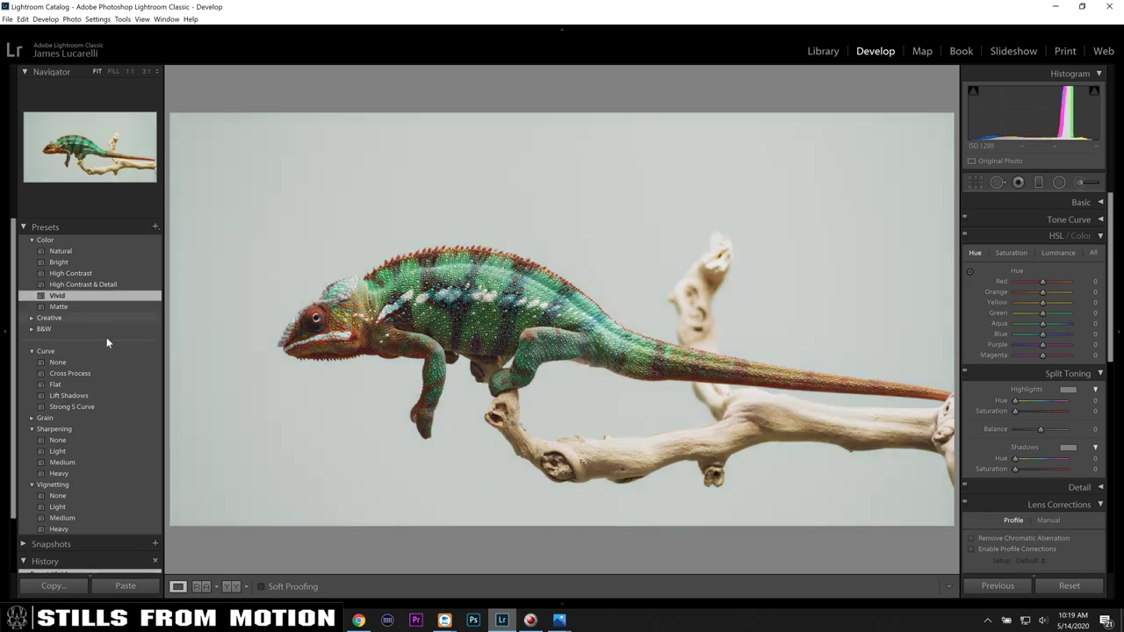
left_click(65, 451)
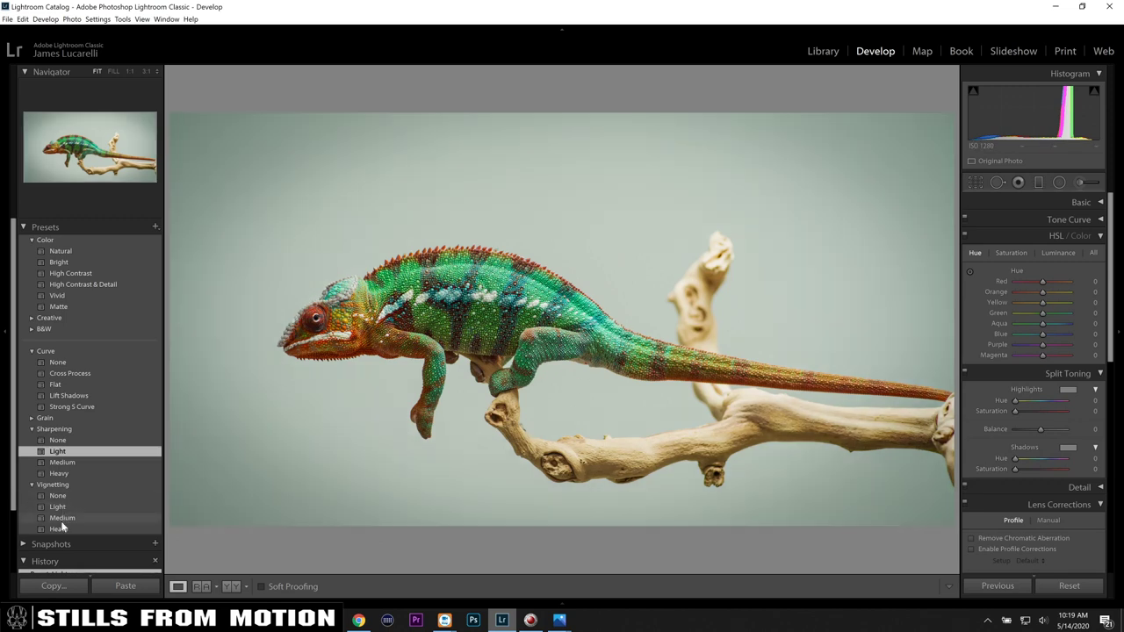
left_click(63, 518)
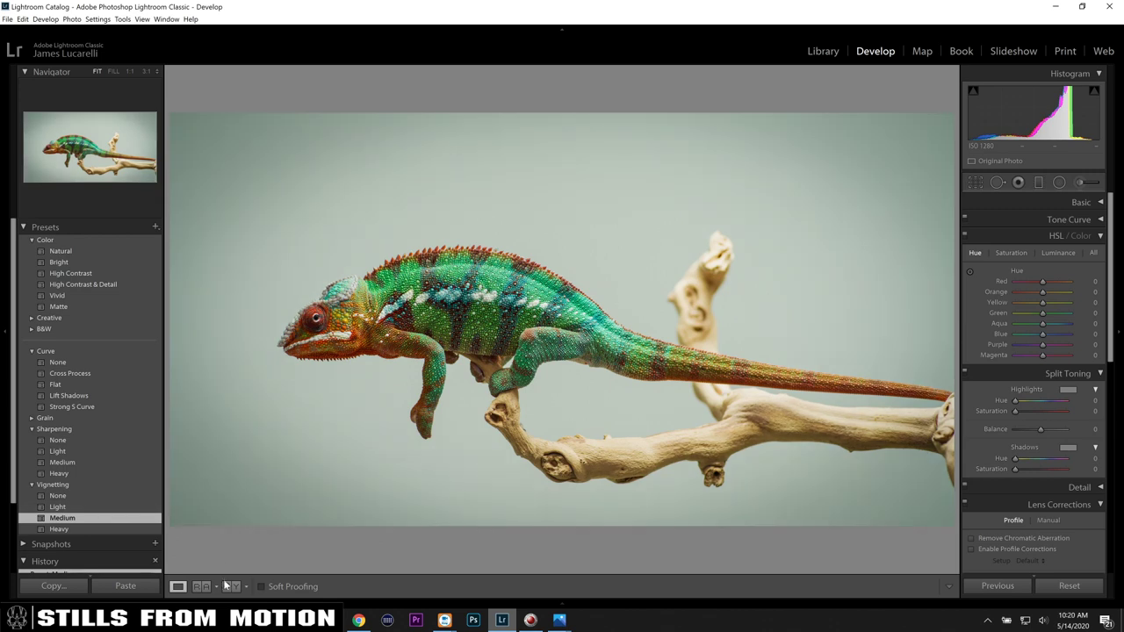
Step: Compare the edited still side by side with its original, and open the options for copying its develop settings
left_click(231, 587)
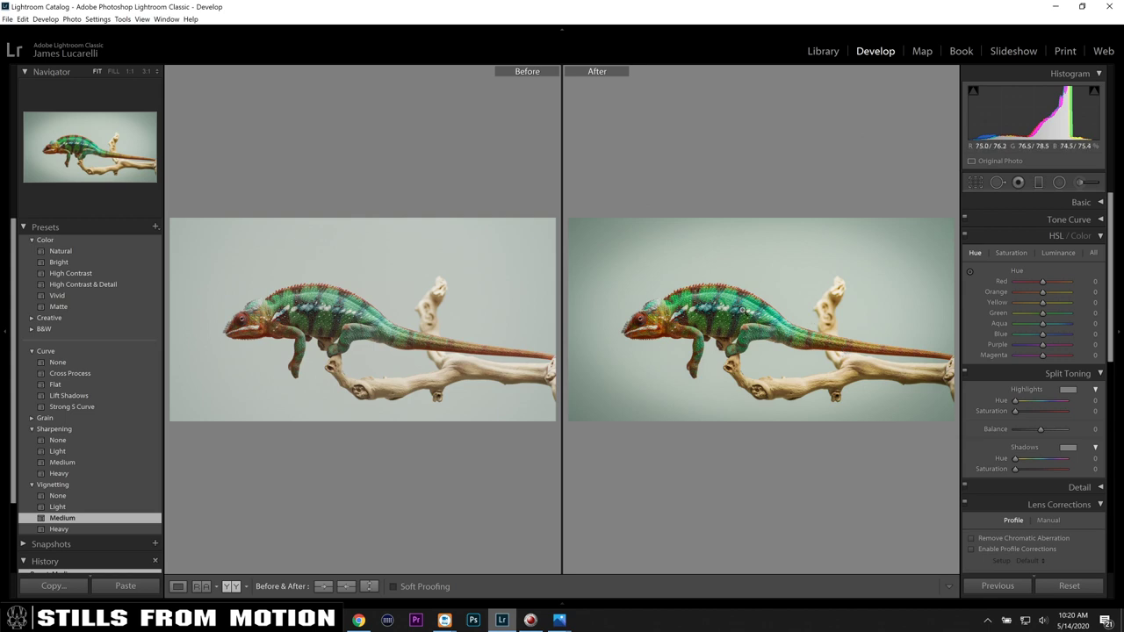
left_click(63, 587)
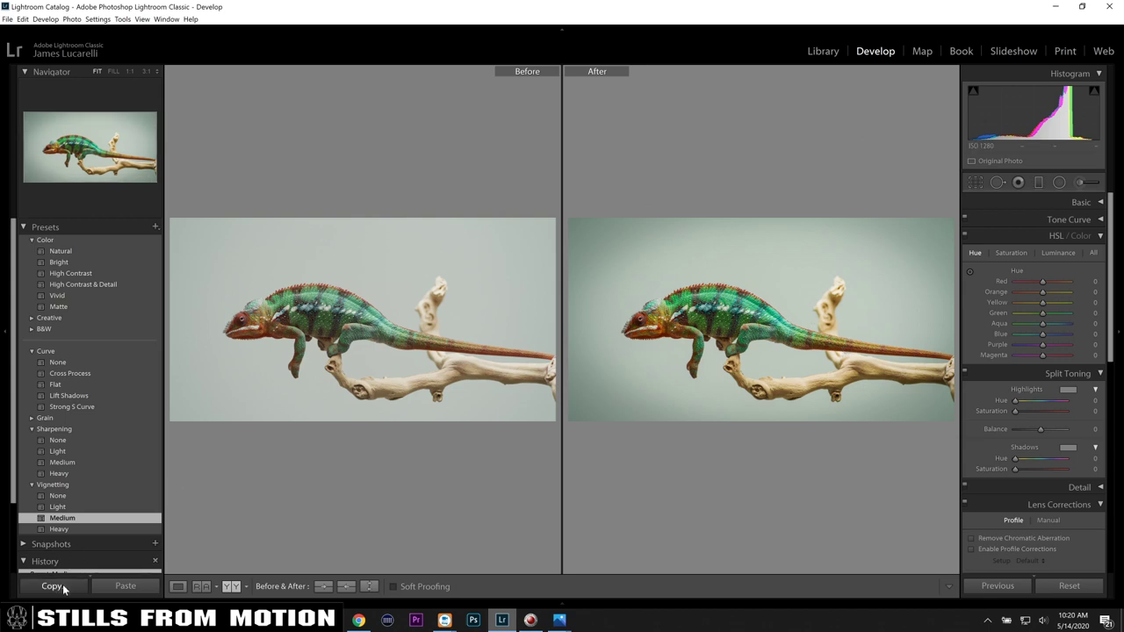
left_click(724, 416)
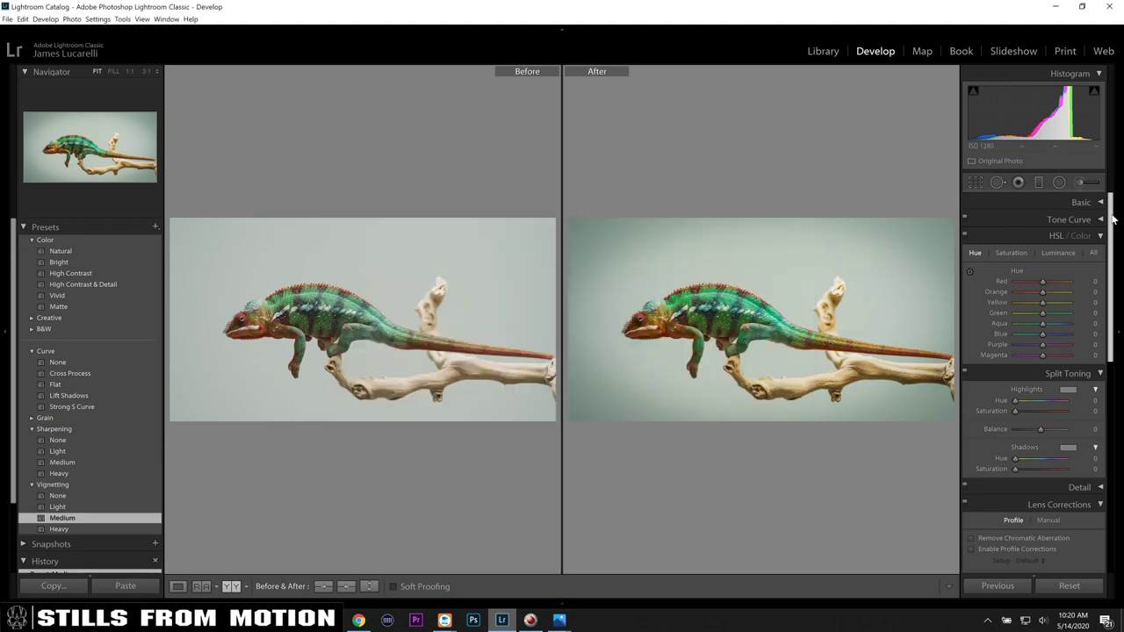
Step: Paste the copied develop settings onto the chameleon still, return to the single-image view and collapse the presets list
left_click_drag(1111, 219, 1111, 251)
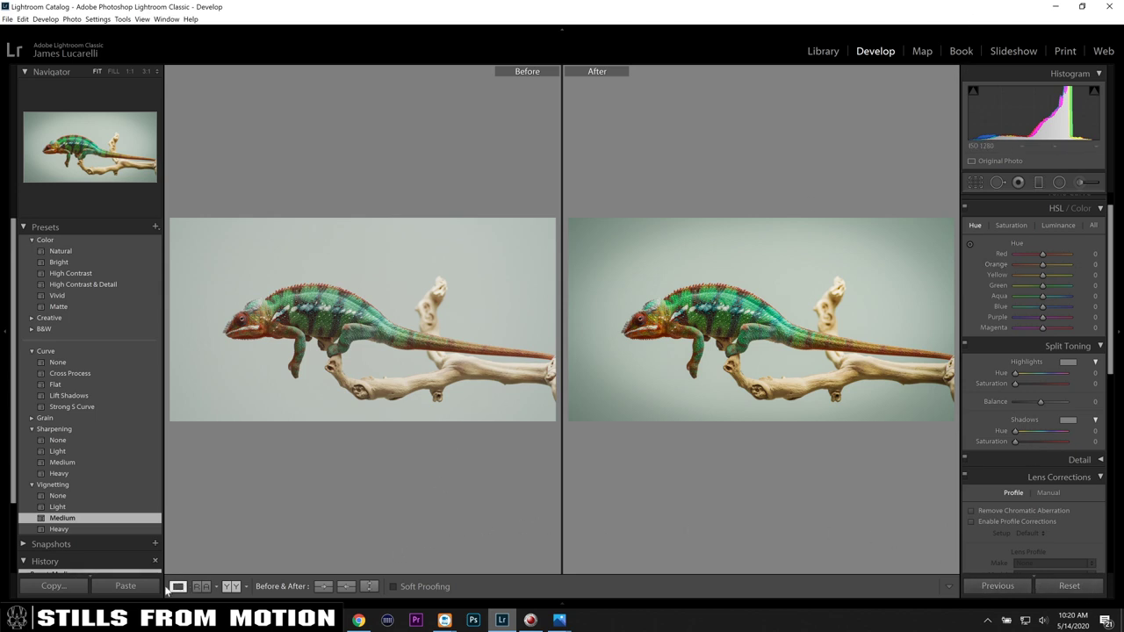
left_click(138, 589)
scroll(145, 474, "down", 5)
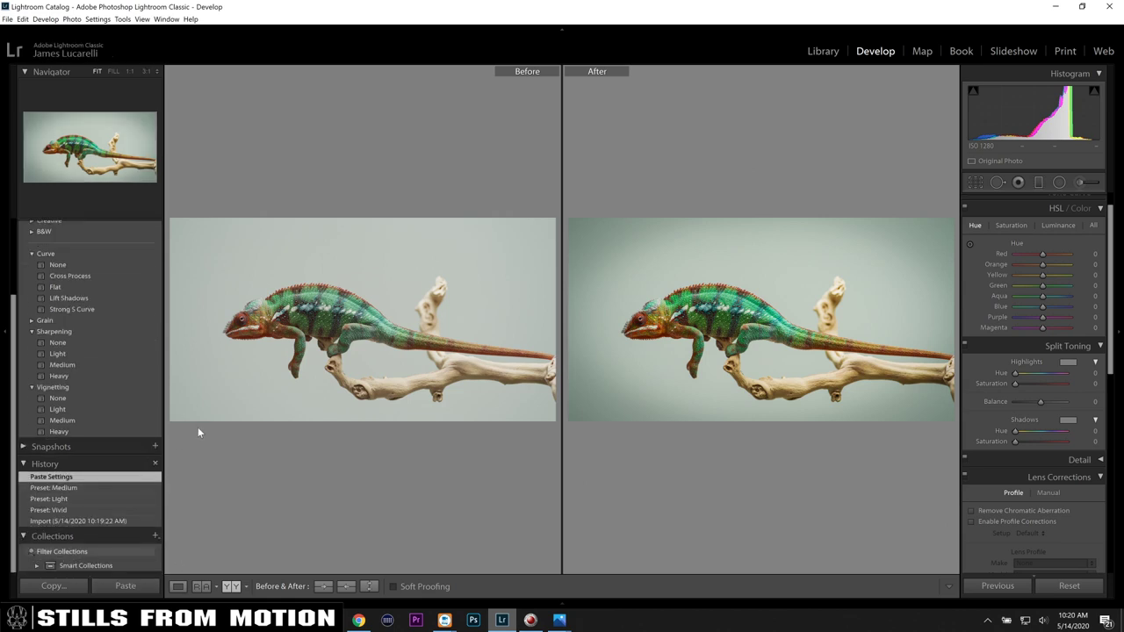
left_click(177, 587)
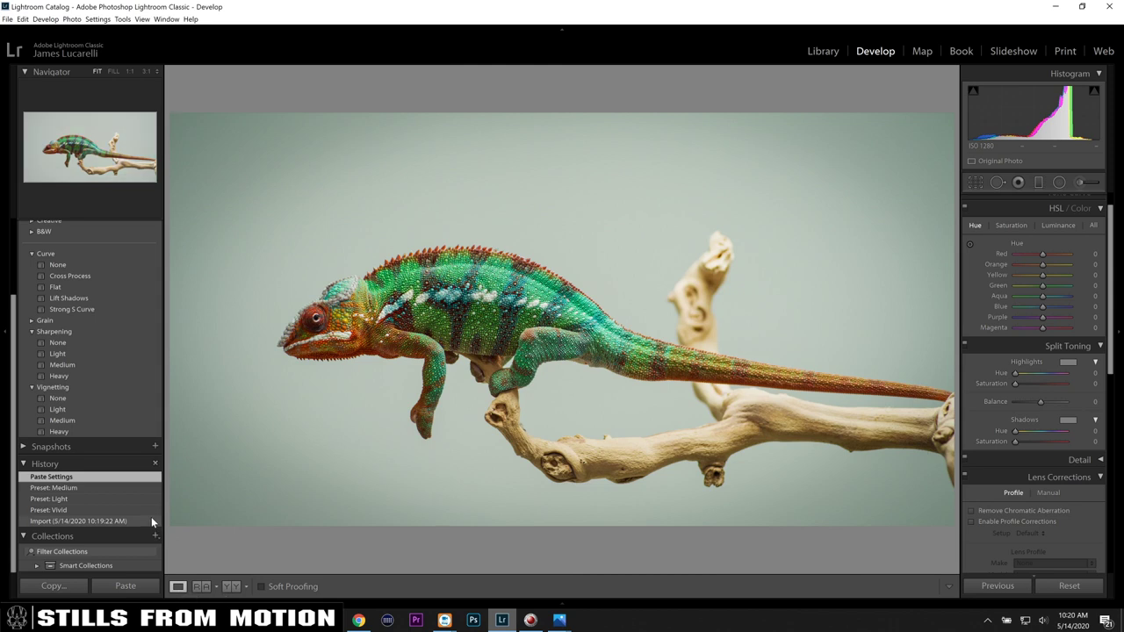
scroll(84, 355, "up", 5)
left_click(23, 227)
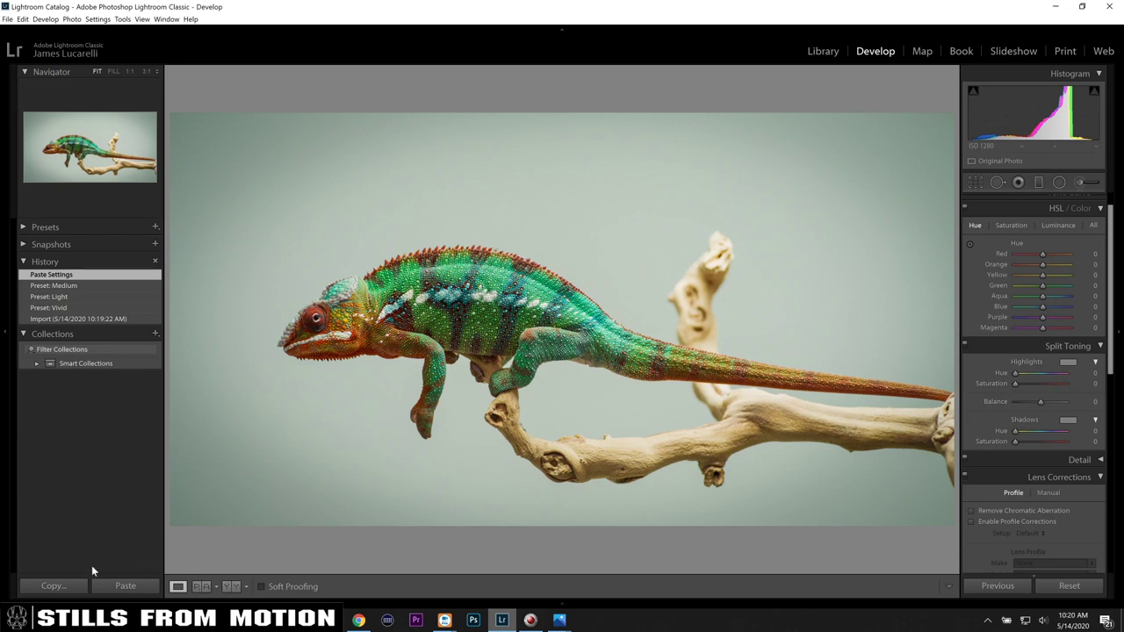
Step: Return to the Library grid of the imported stills and locate the edited TIFF A001_C001_1123M8.0000104
left_click(826, 51)
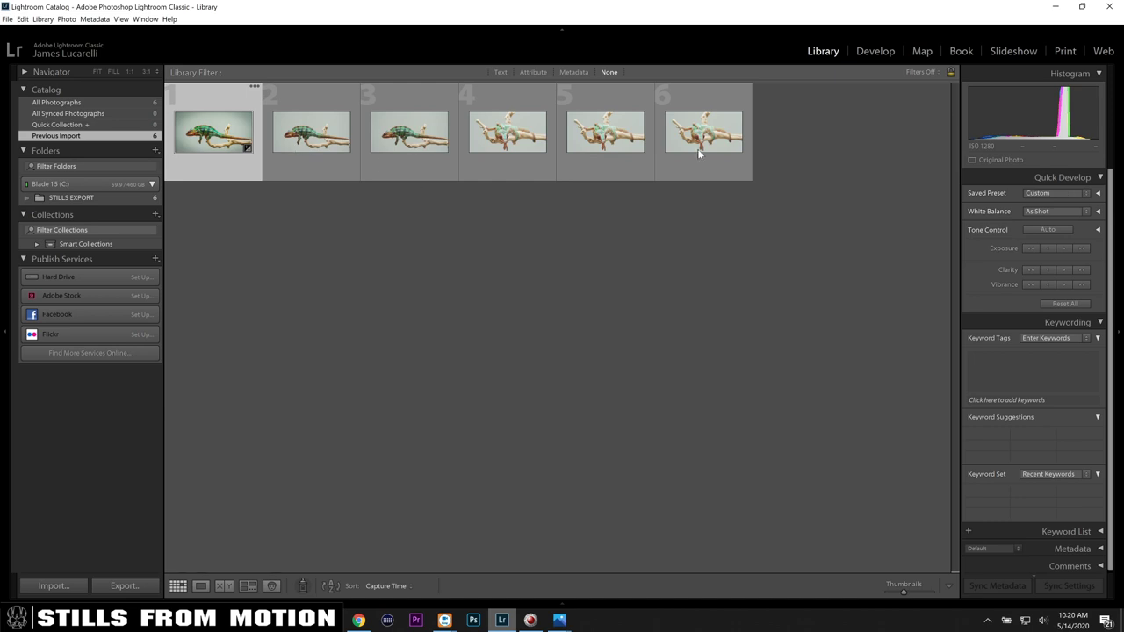
left_click(874, 51)
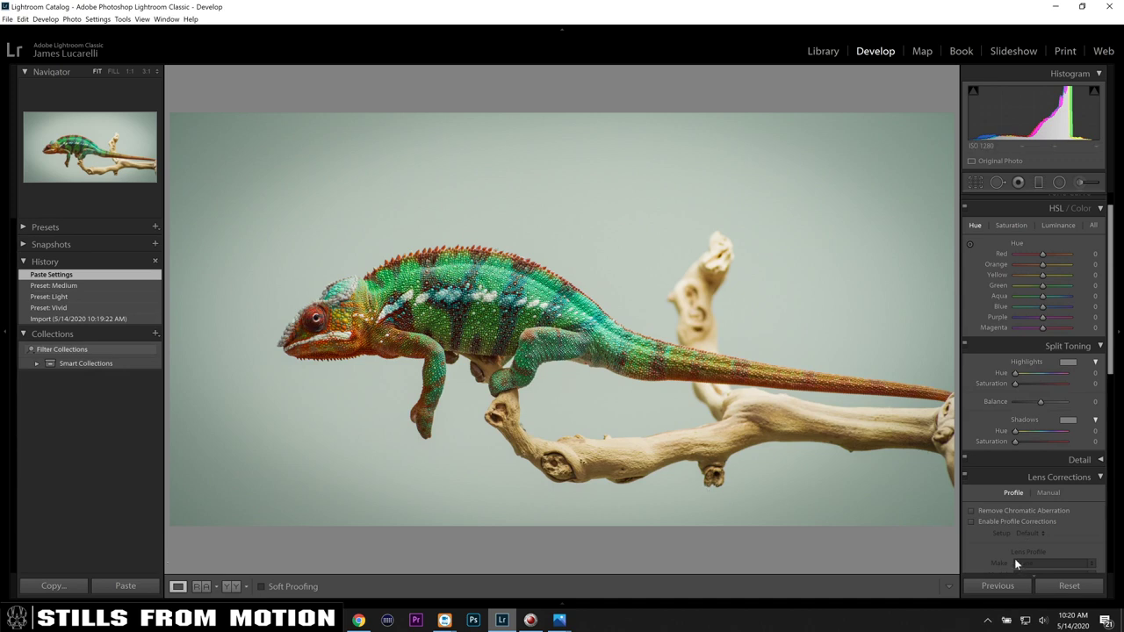
left_click(823, 51)
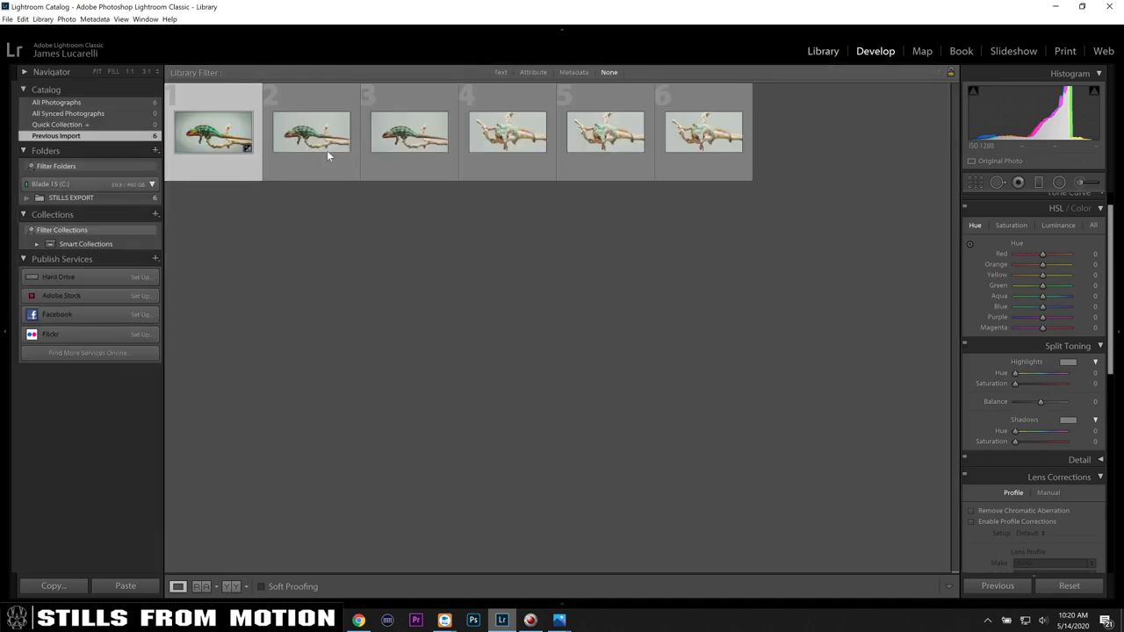
mouse_move(246, 155)
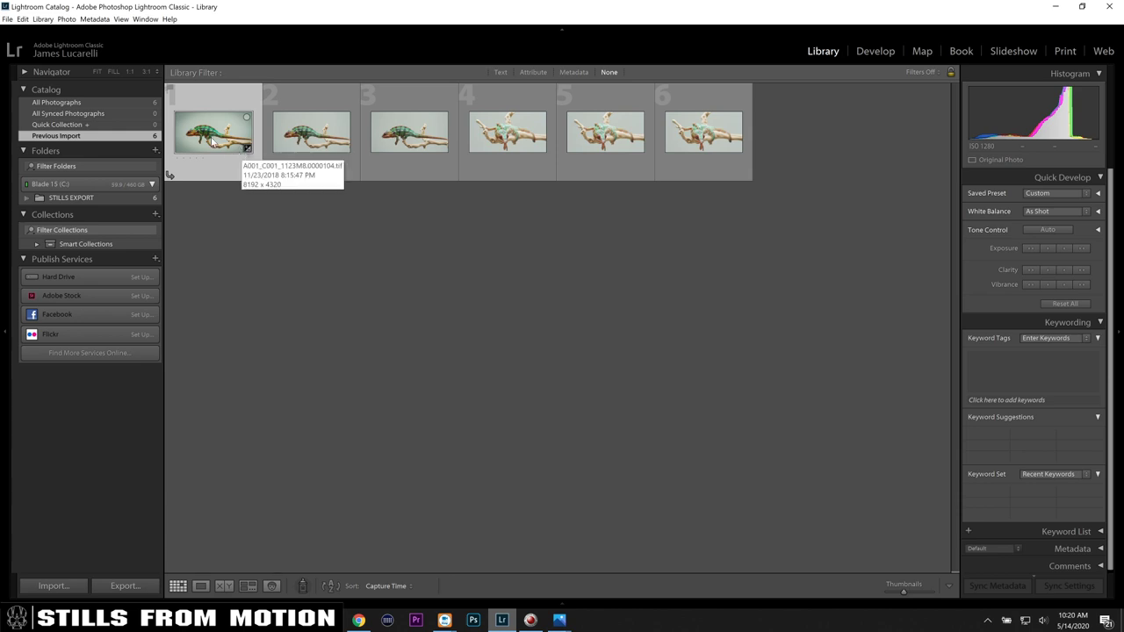
Step: Export the graded first still to the FINAL EXP LR folder as an uncompressed TIFF at 16 bits per component
right_click(212, 140)
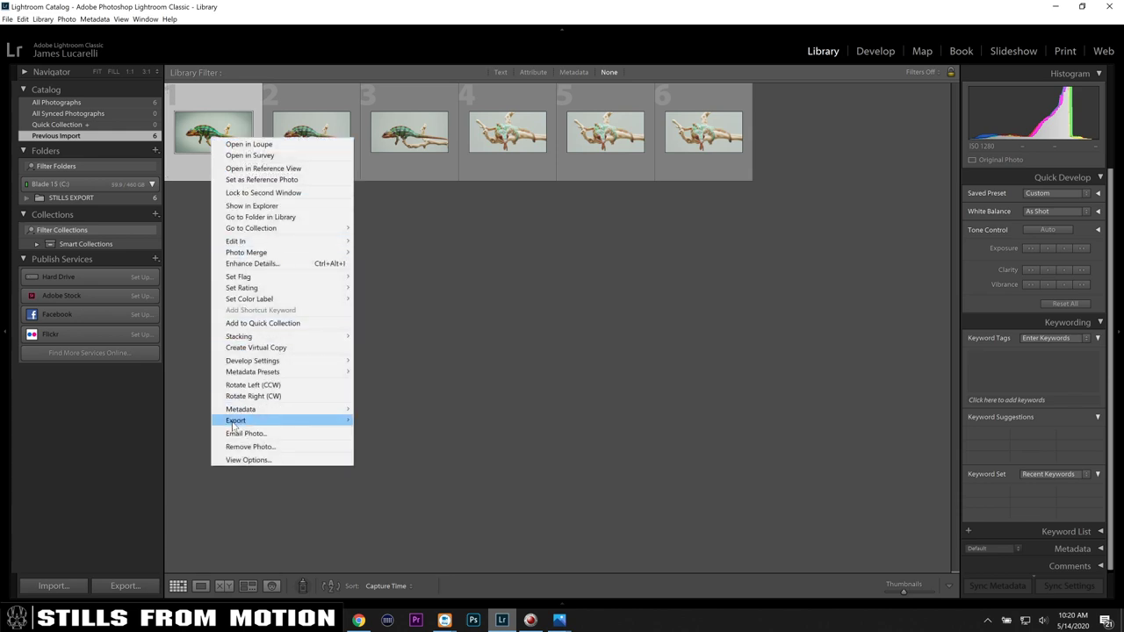
mouse_move(235, 424)
left_click(391, 434)
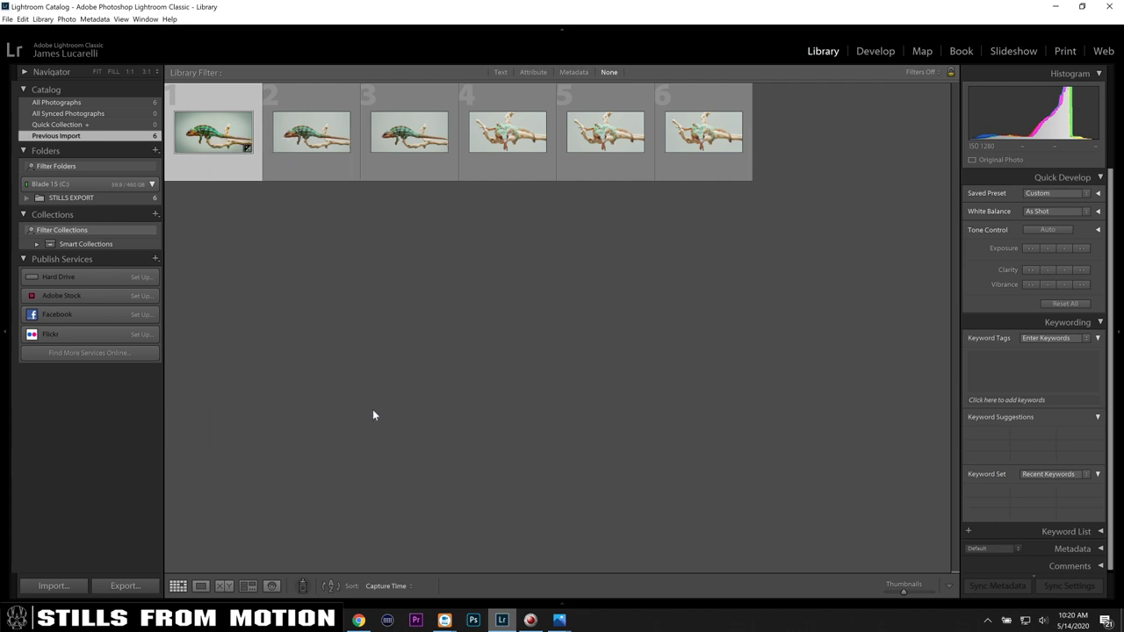
key("ctrl+shift+e")
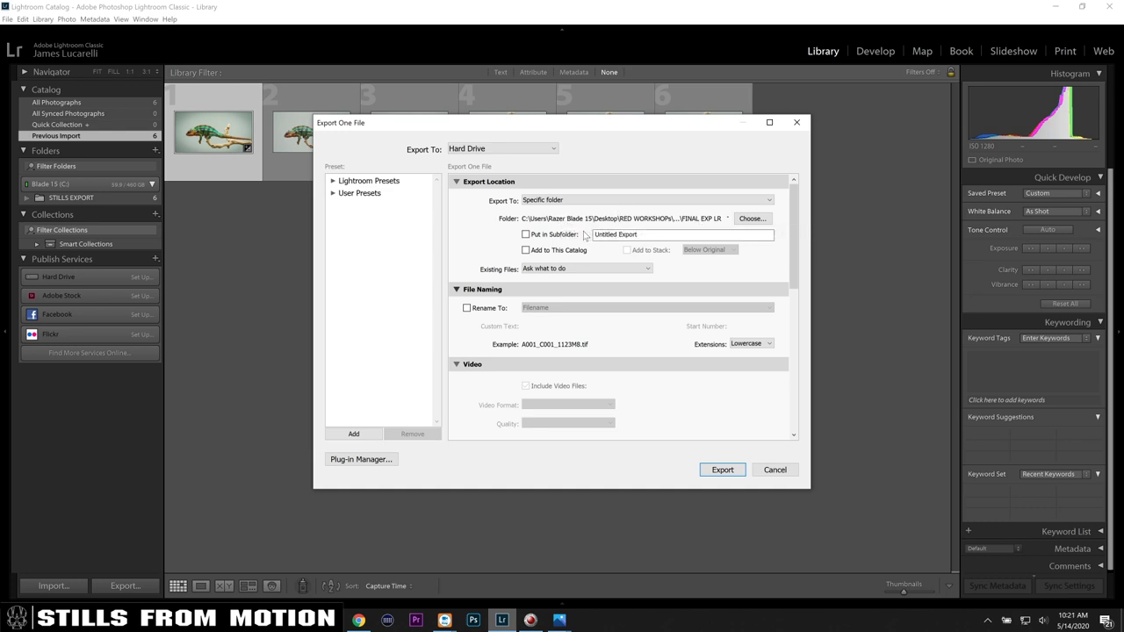
scroll(779, 260, "down", 3)
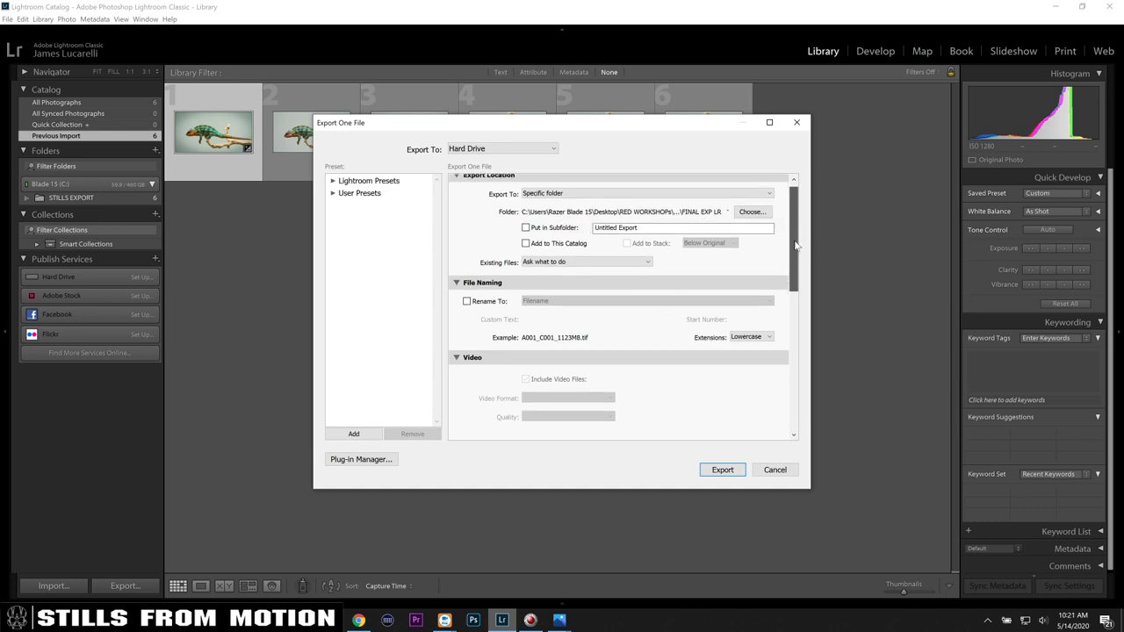
left_click(555, 297)
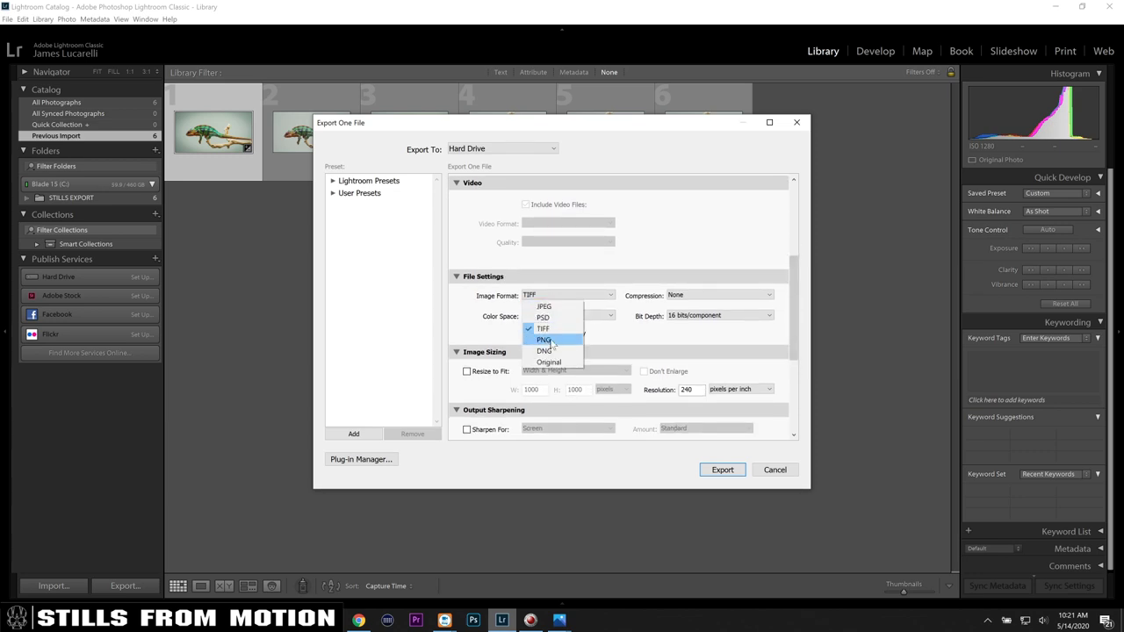
scroll(797, 294, "down", 5)
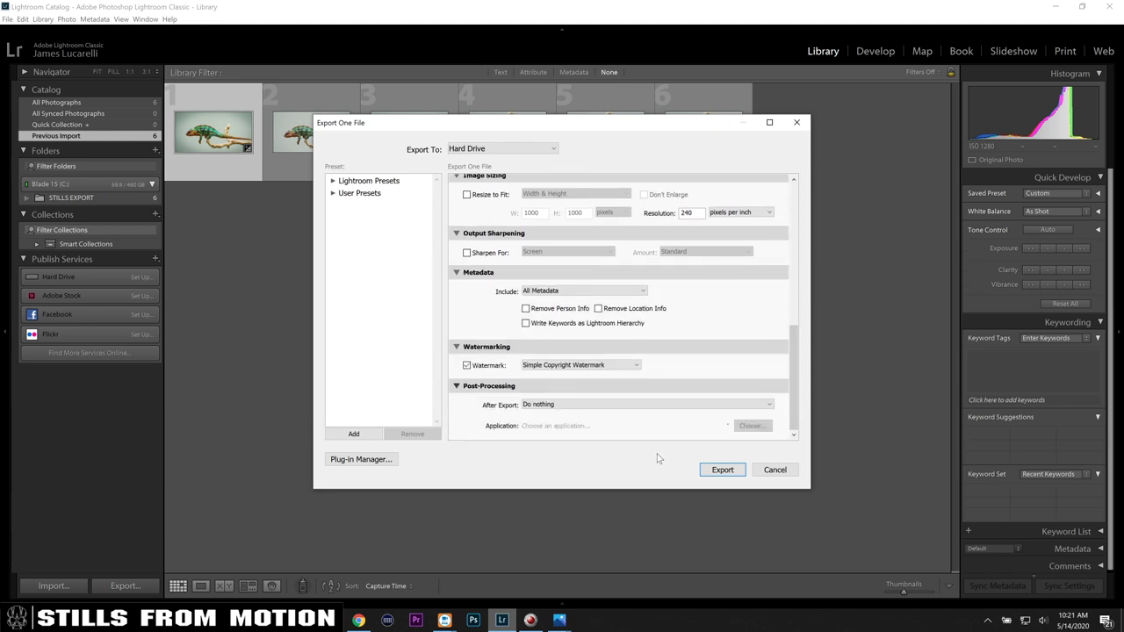
left_click(721, 470)
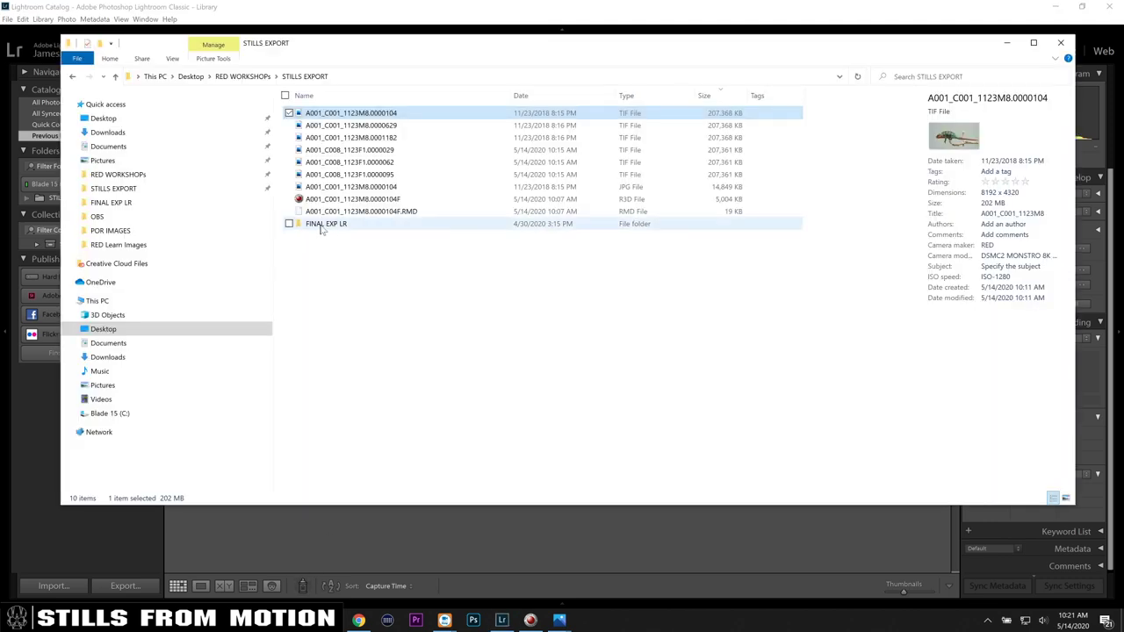
Step: Open the graded TIFF from the FINAL EXP LR folder in Photos and inspect the chameleon's scales and head up close
left_click(322, 225)
double_click(322, 225)
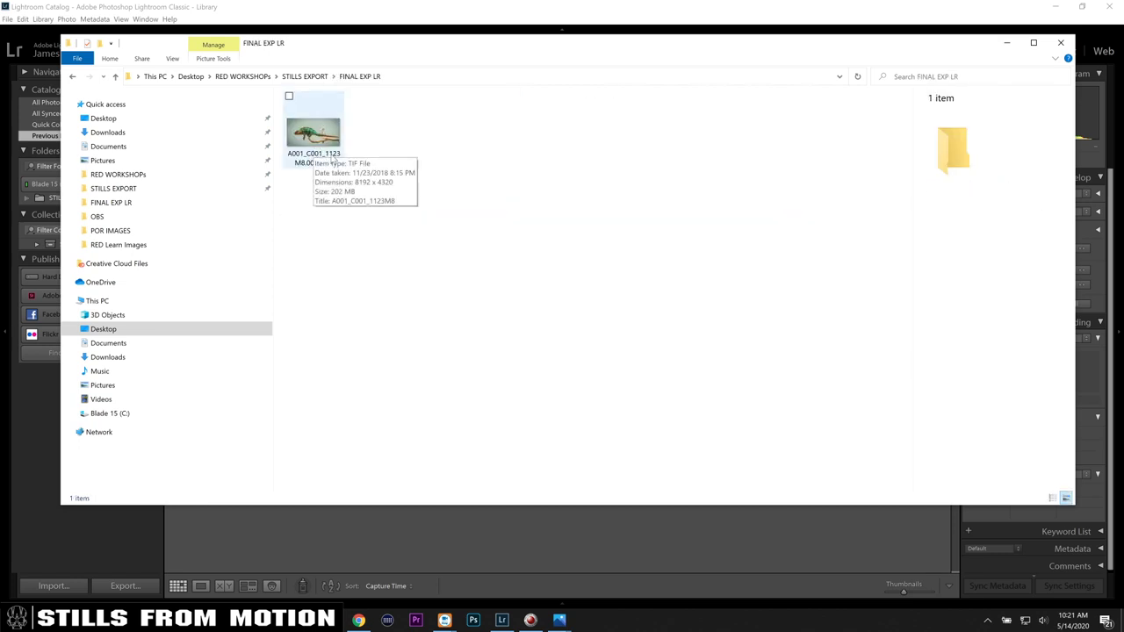
double_click(322, 136)
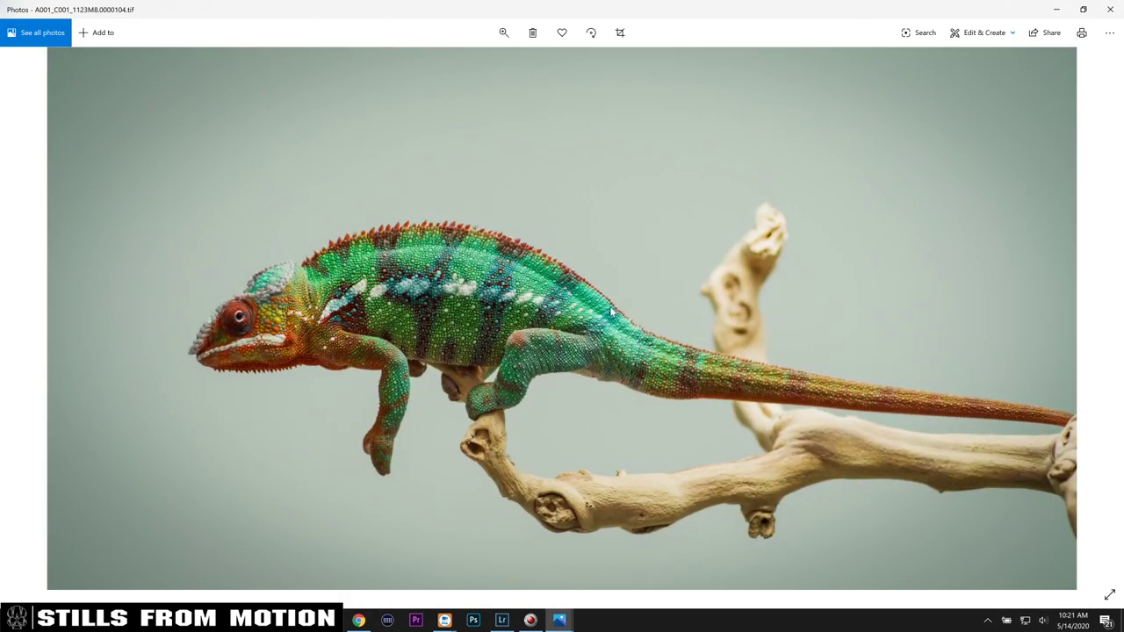
left_click(503, 32)
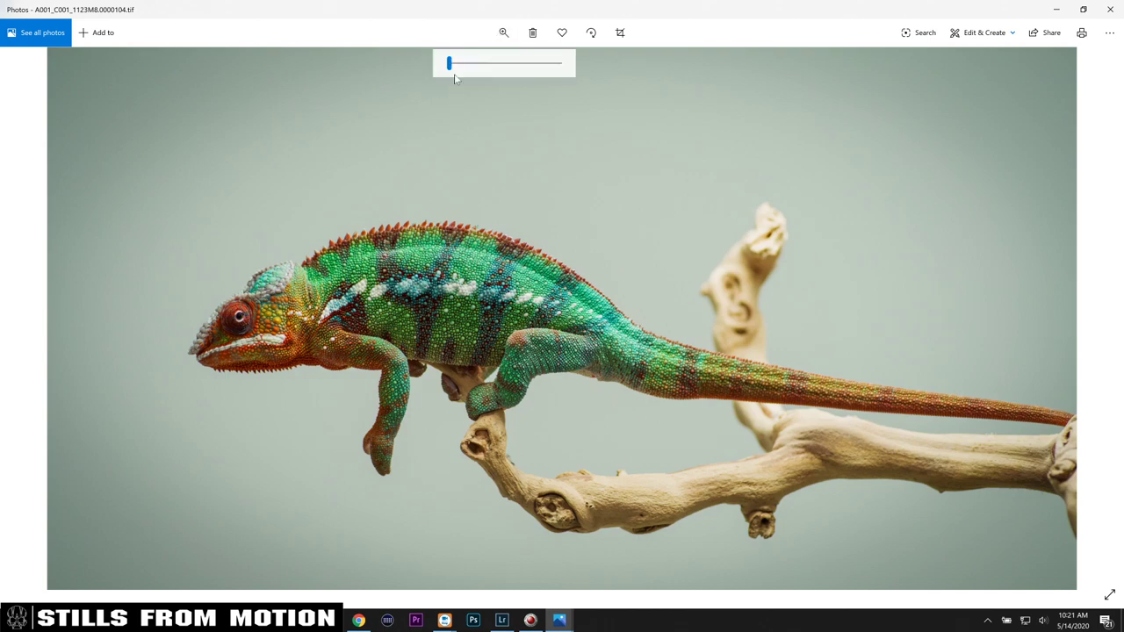
left_click(498, 64)
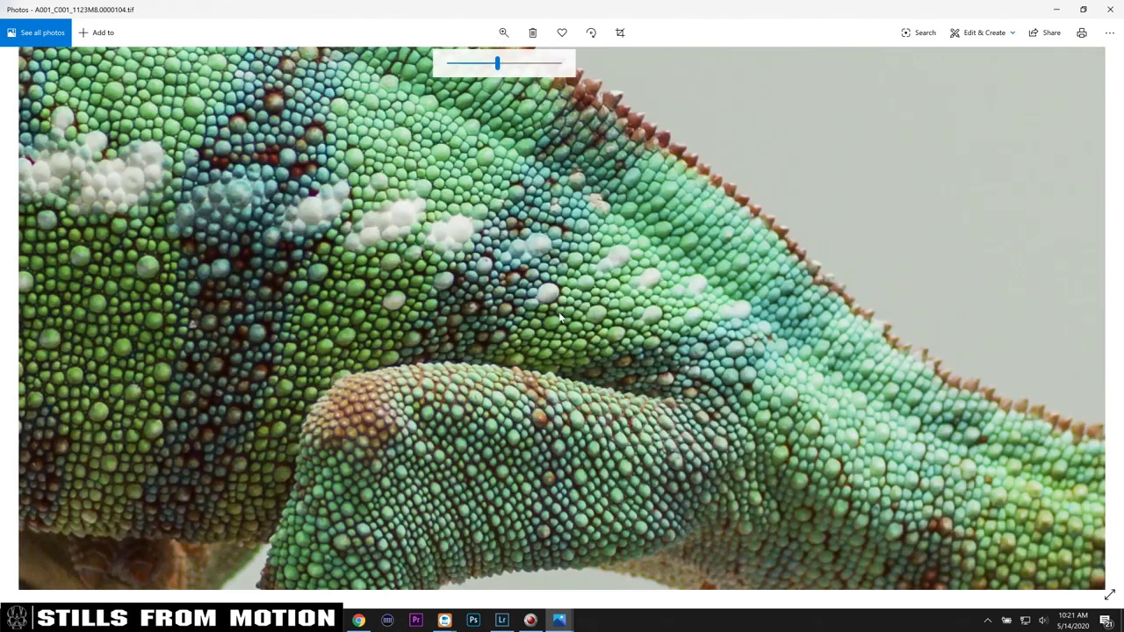
left_click_drag(560, 319, 531, 248)
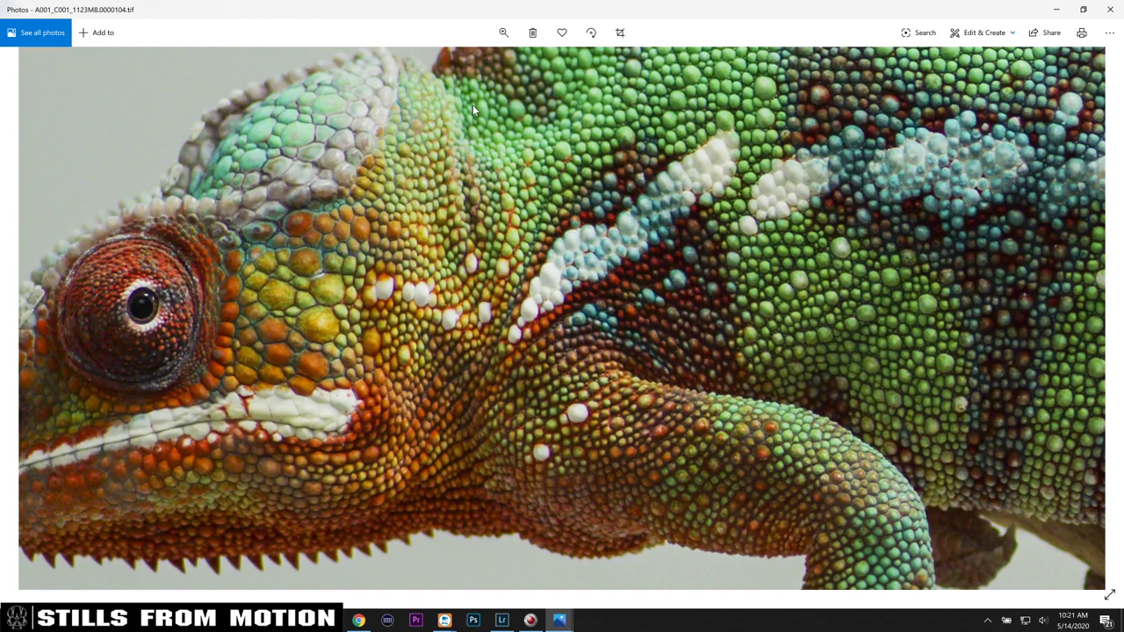
left_click(503, 32)
left_click_drag(498, 64, 429, 82)
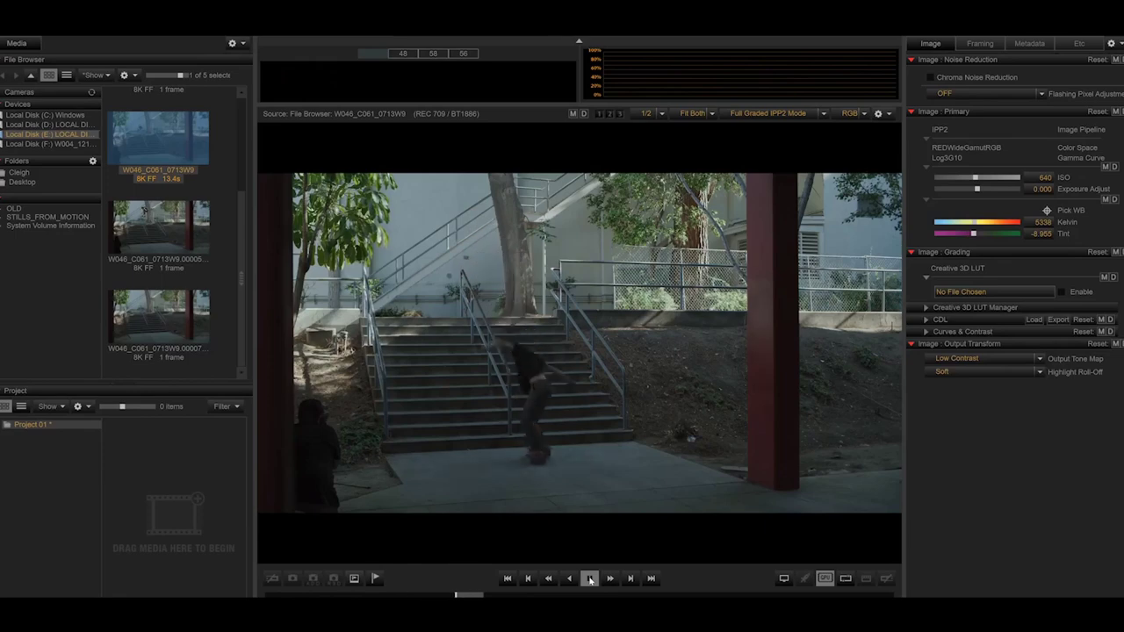
Step: Switch to REDCINE-X and pause playback of the skateboarding clip W046_C061_0713W9
left_click(589, 579)
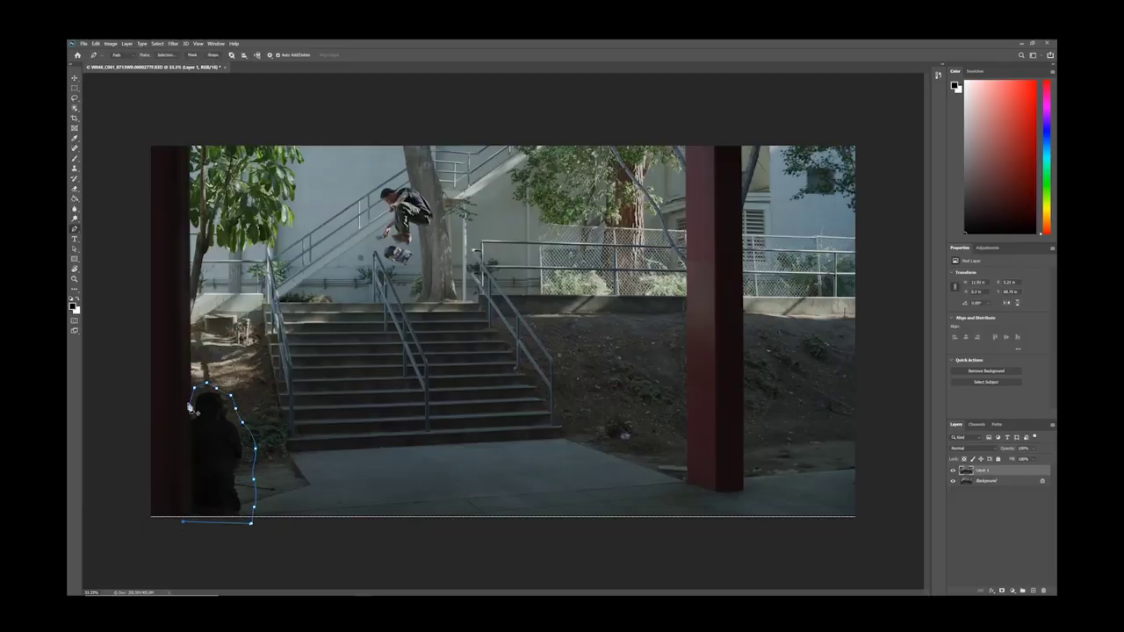
Step: In Photoshop, use the traced path to remove the dark figure beside the red pillar, and add a Curves adjustment layer
right_click(208, 416)
left_click(264, 288)
left_click(1012, 590)
left_click(1015, 492)
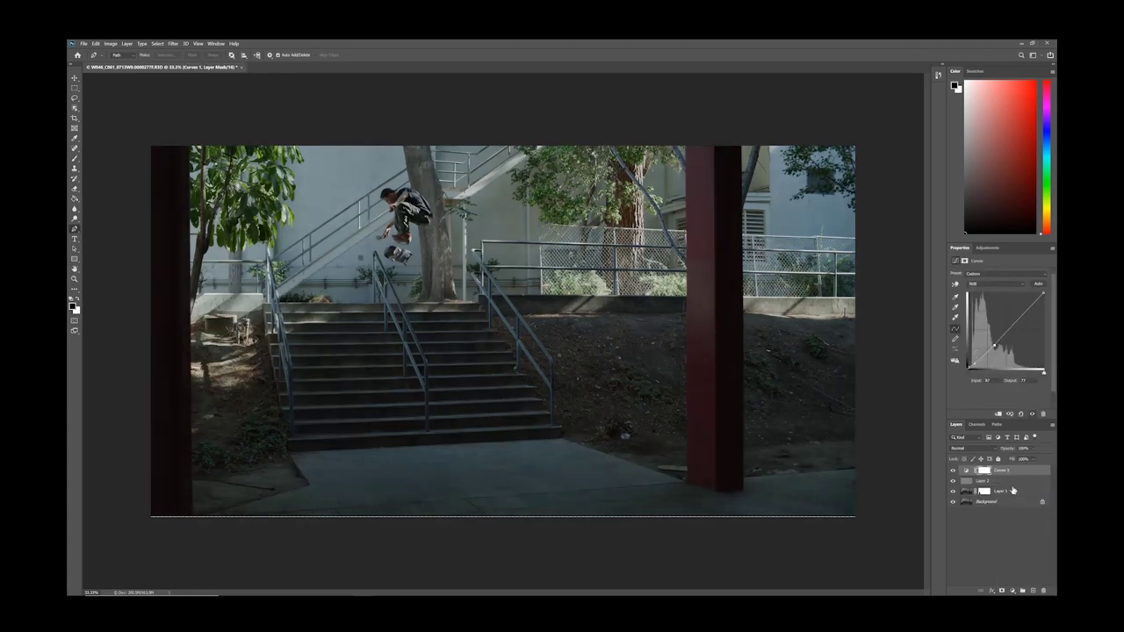
Step: Add a Hue/Saturation adjustment layer with an inverted mask for brushing, and a Color Balance layer shifting the midtones toward yellow
left_click(1012, 590)
left_click(1019, 520)
left_click(984, 471)
key("ctrl+i")
key("b")
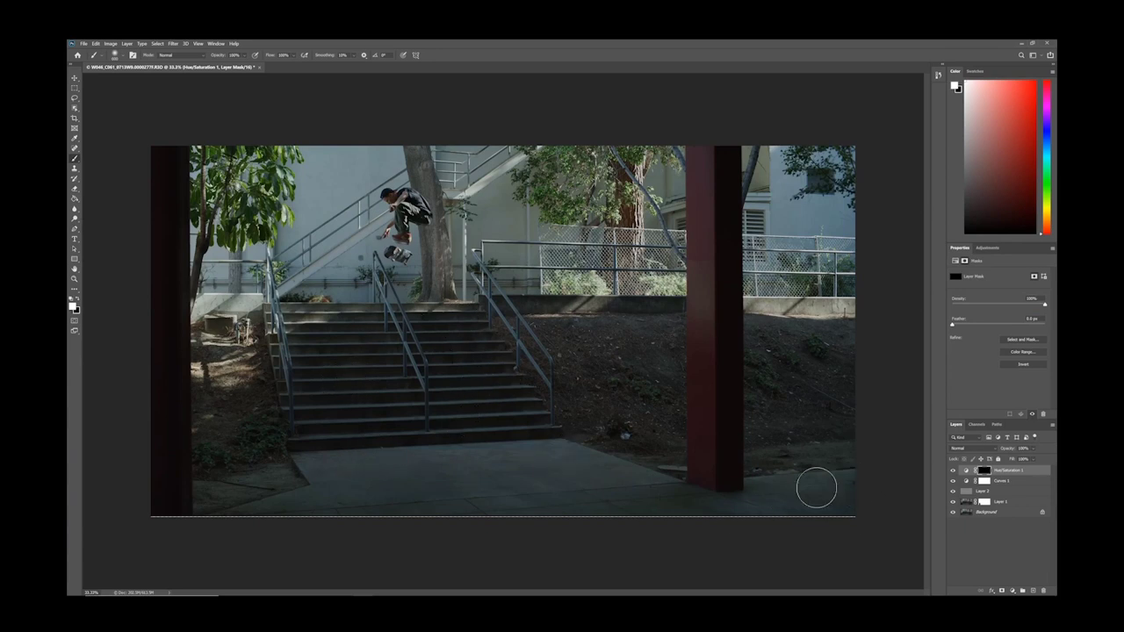
left_click(1015, 591)
left_click(1019, 530)
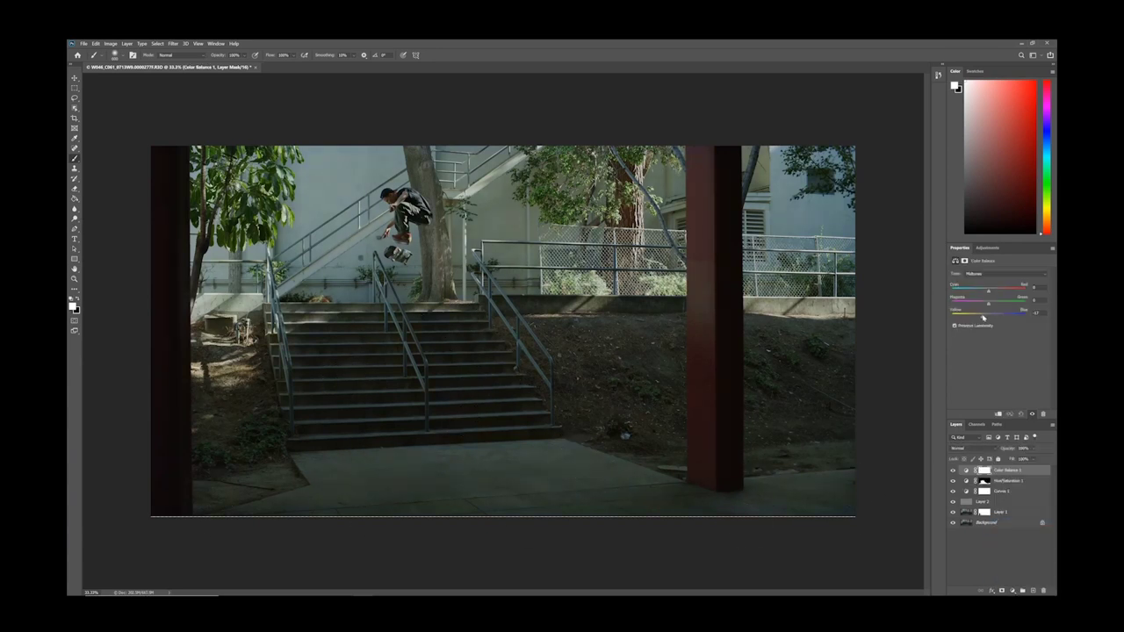
Step: Paint black shading around the skater and stairs on a new layer, and apply a filter to soften it
left_click(1034, 592)
key("x")
mouse_move(220, 185)
left_mouse_down()
mouse_move(234, 427)
mouse_move(610, 220)
mouse_move(668, 475)
left_mouse_up()
left_click(173, 43)
left_click(299, 204)
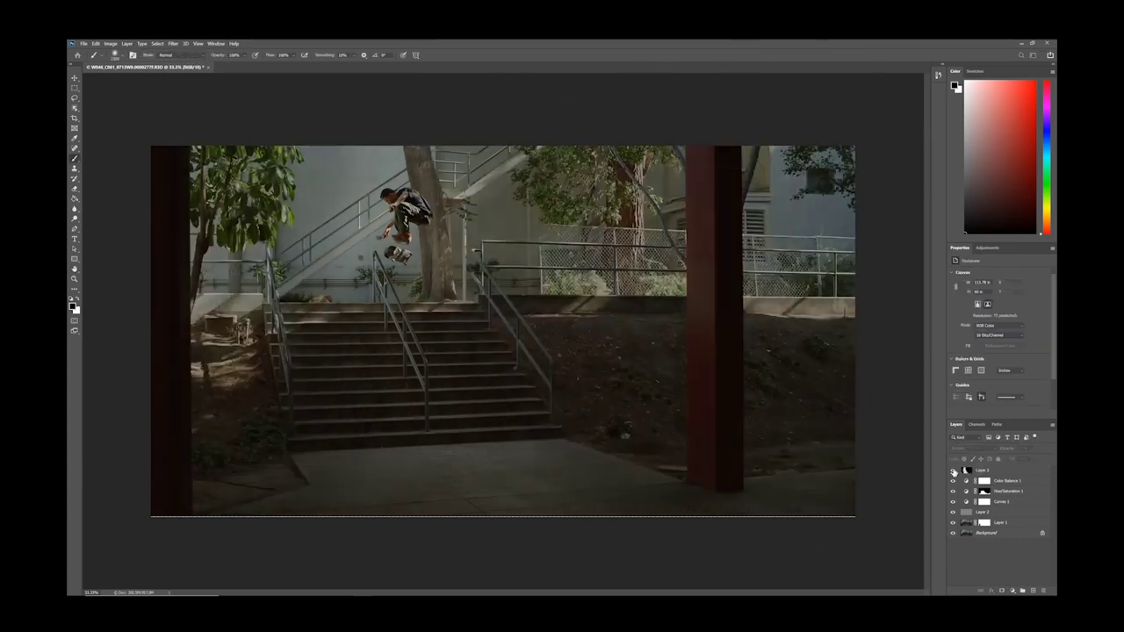
Step: Export the retouched skateboarding still as a JPG at 100% quality with a width of 2500 px
key("alt+shift+ctrl+w")
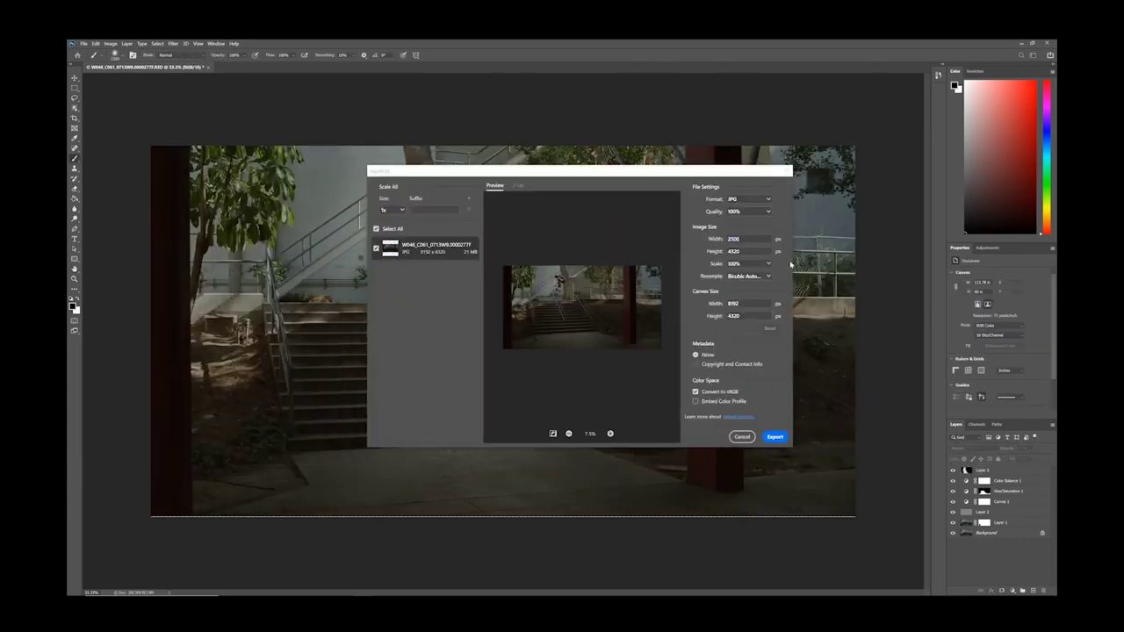
left_click(775, 437)
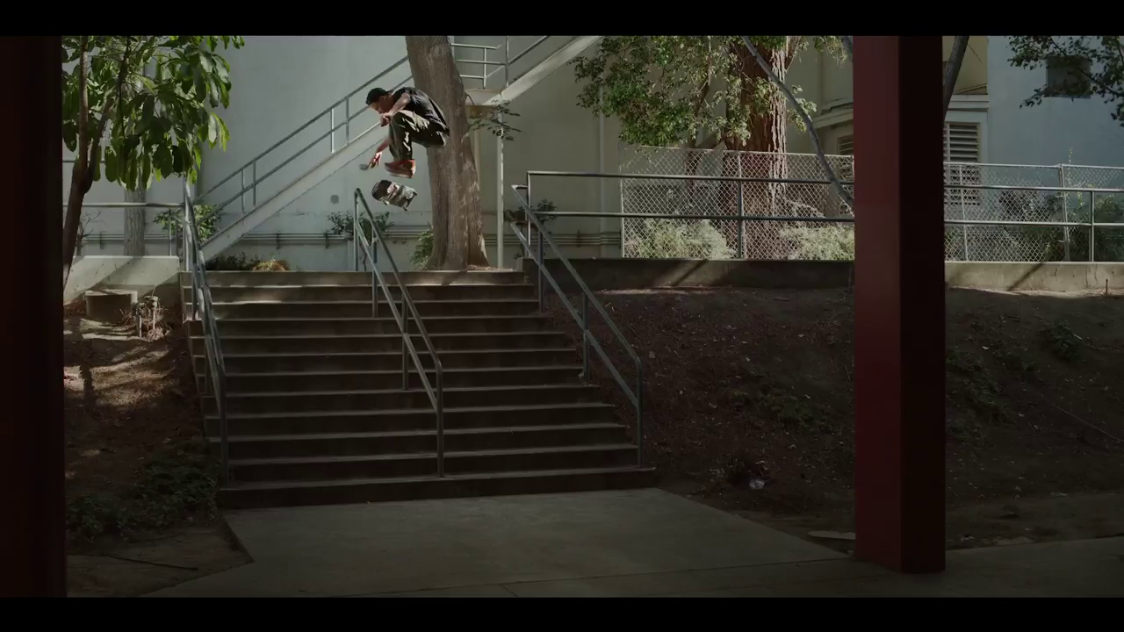